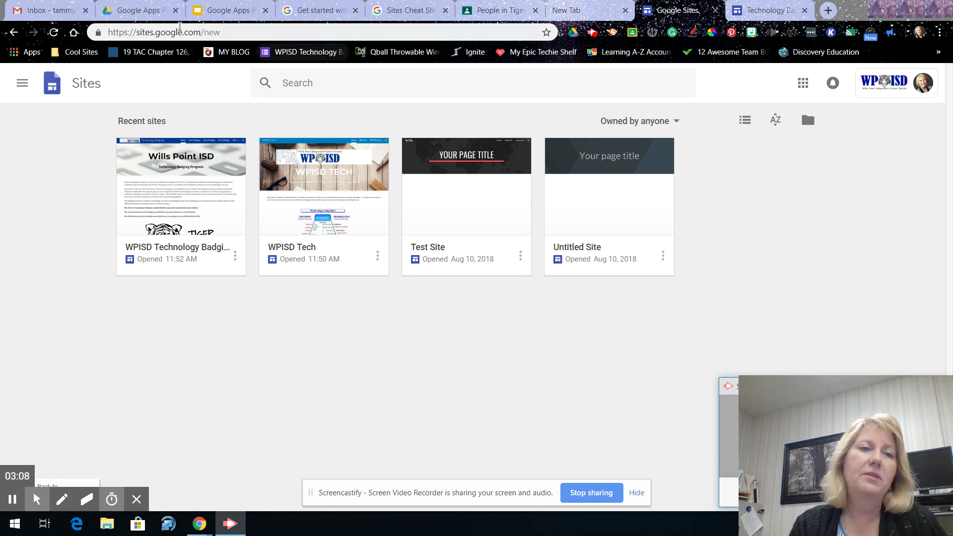
# Switch to the Gmail inbox, display the Google apps list and close the two chat windows covering it.
pyautogui.click(43, 11)
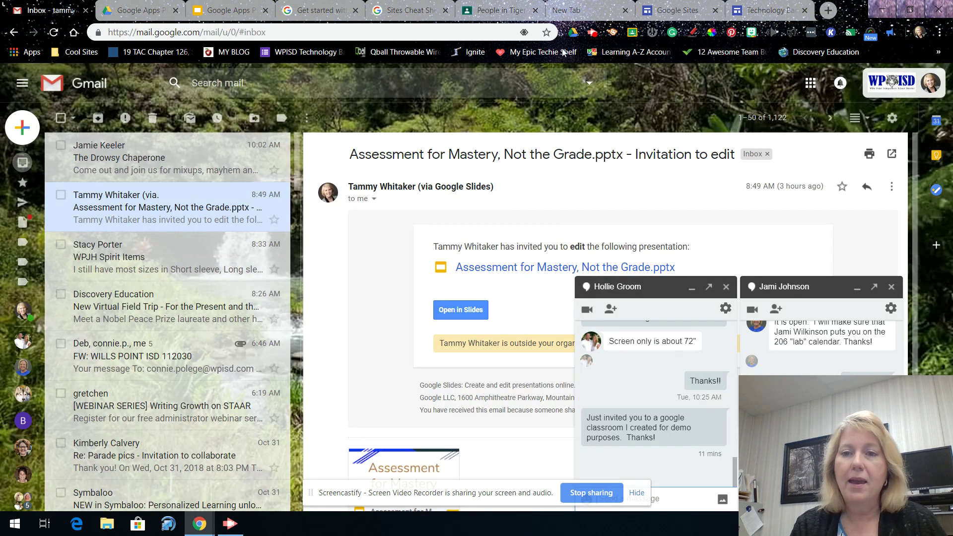
pyautogui.click(811, 85)
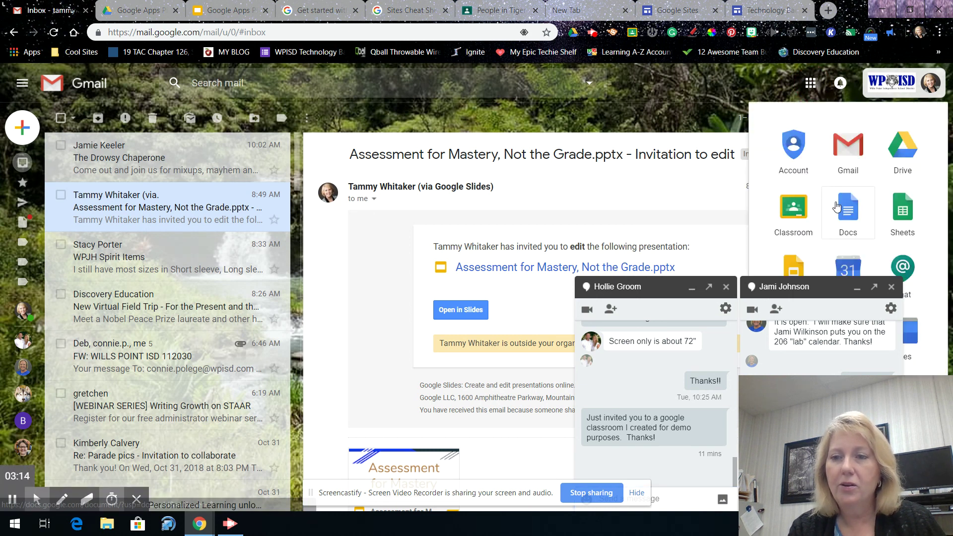
pyautogui.click(723, 289)
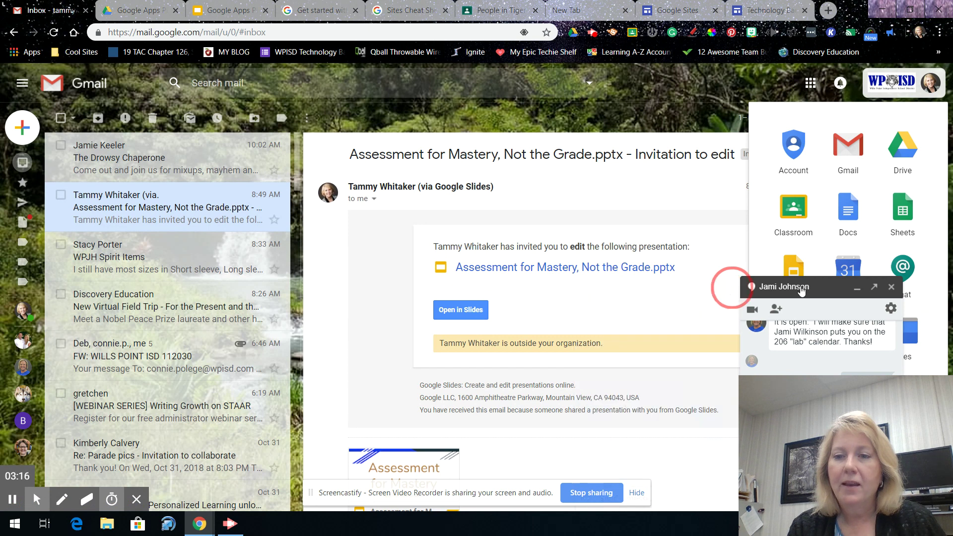
pyautogui.click(892, 287)
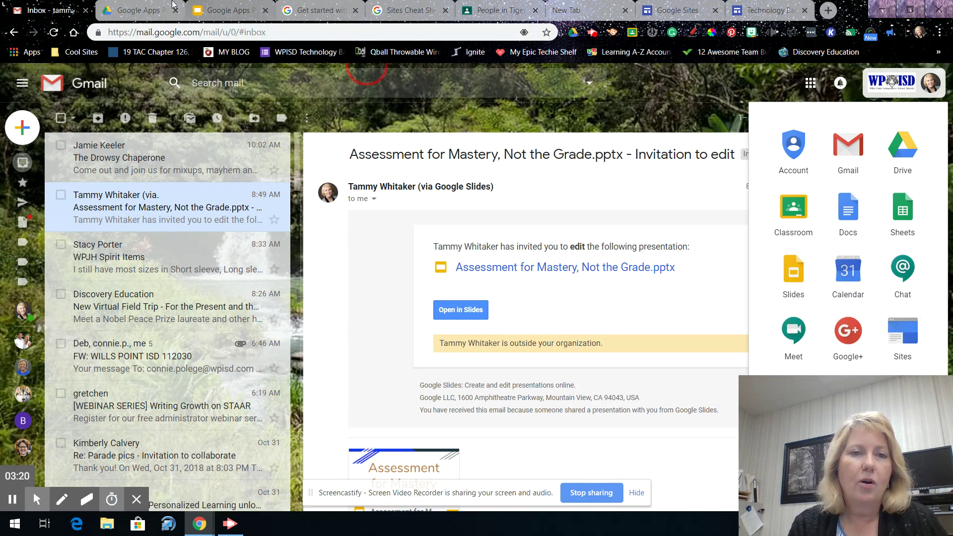
# Switch to the Google Drive folder and look through the Google apps list there for the available apps.
pyautogui.click(136, 9)
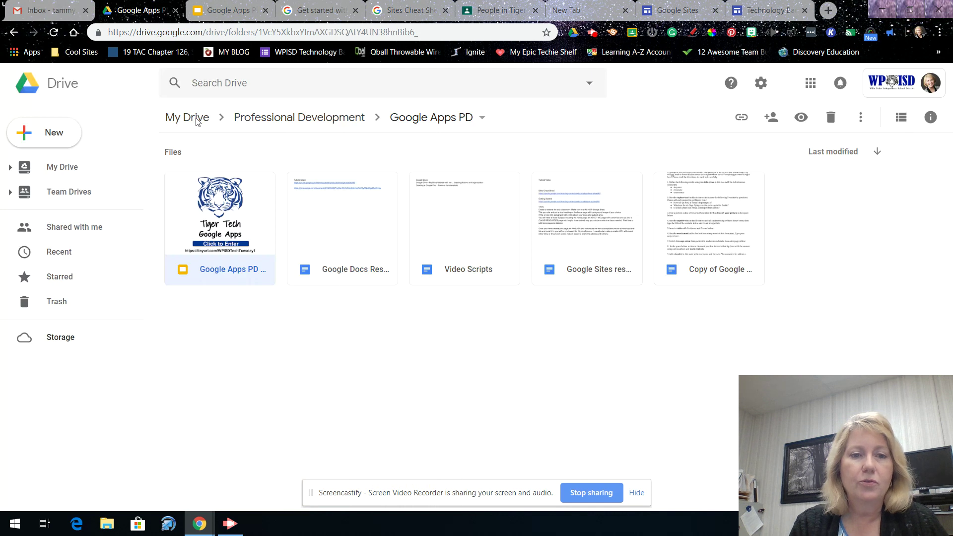
pyautogui.click(810, 83)
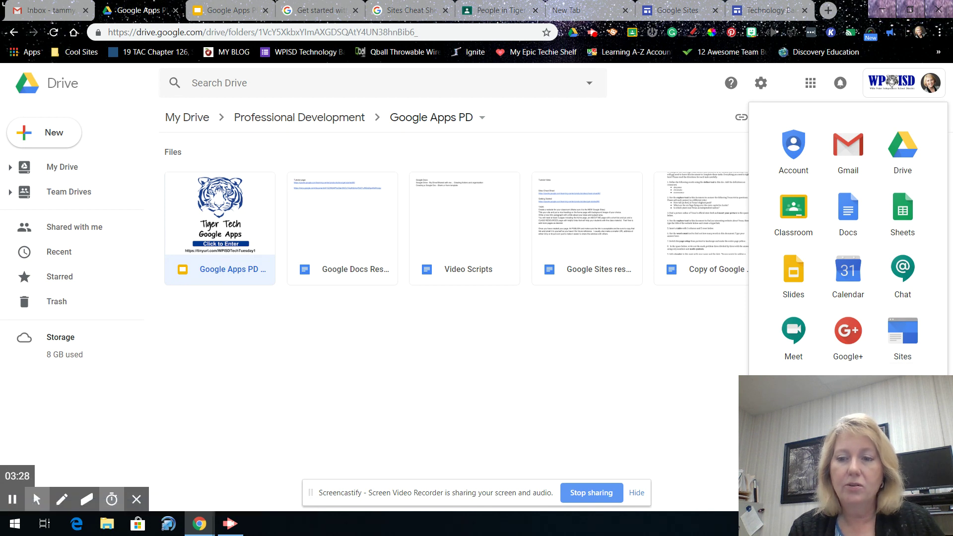
pyautogui.scroll(-5, 864, 298)
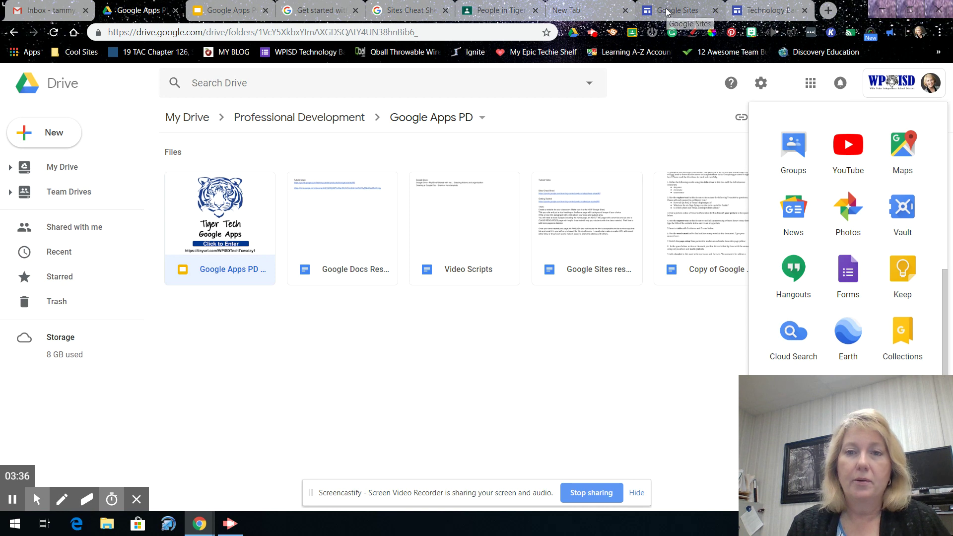
# Load sites.google.com in the empty browser tab, go to New Google Sites and create a blank site.
pyautogui.click(584, 11)
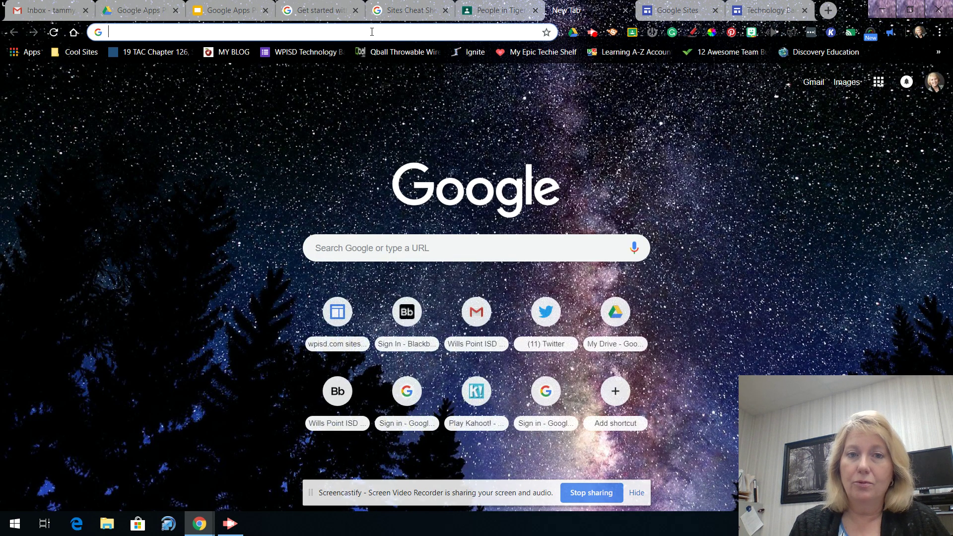
pyautogui.write('sites.google.com')
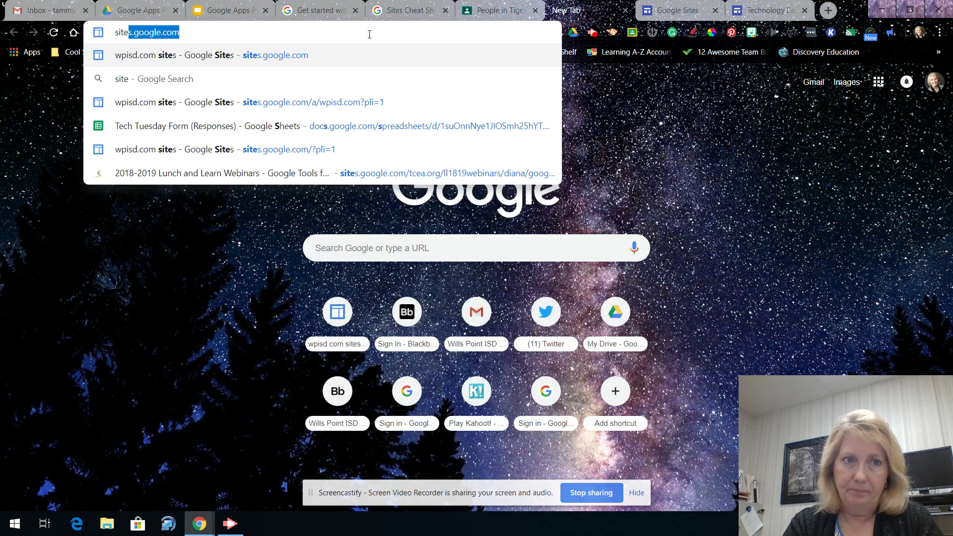
pyautogui.press('Return')
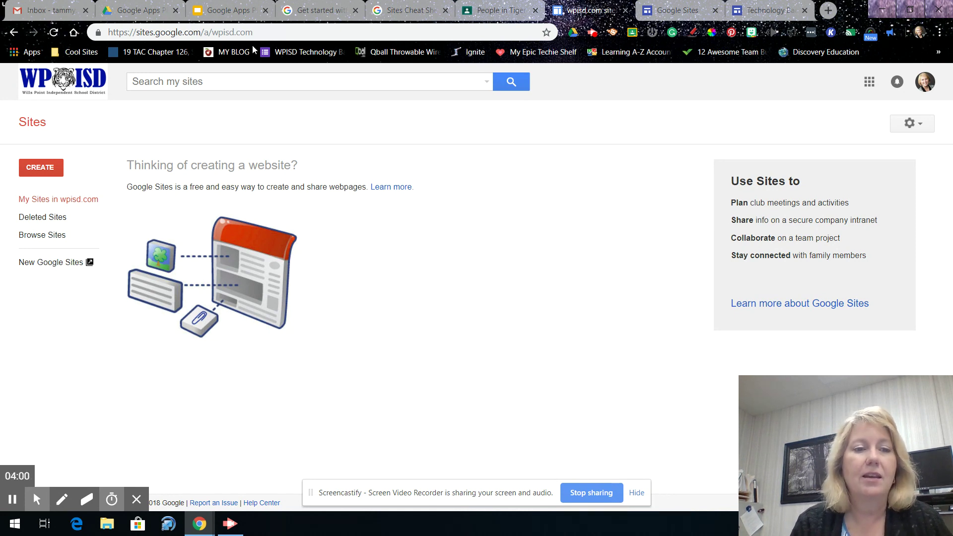
pyautogui.click(39, 267)
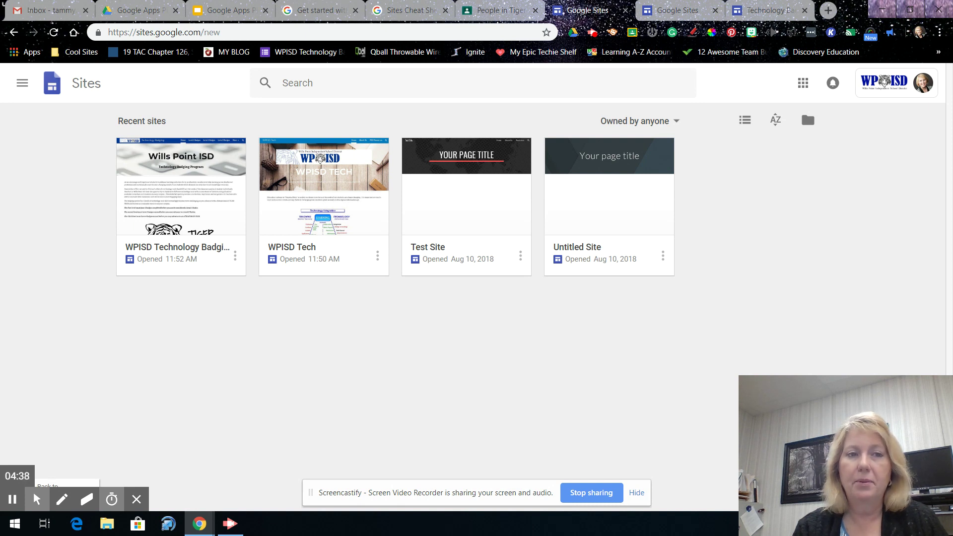
pyautogui.click(482, 293)
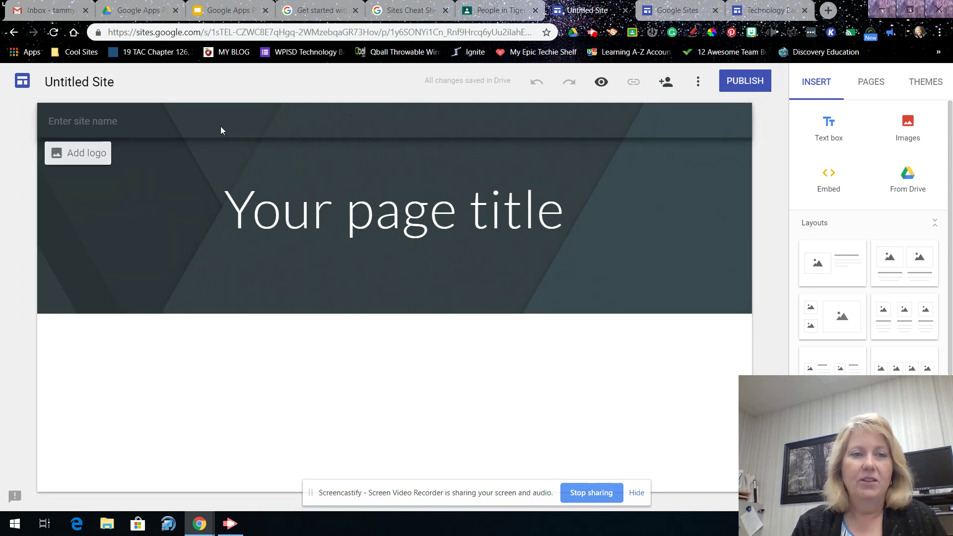
# Rename the untitled site document with the teacher's title and surname in possessive form followed by "Class".
pyautogui.click(84, 82)
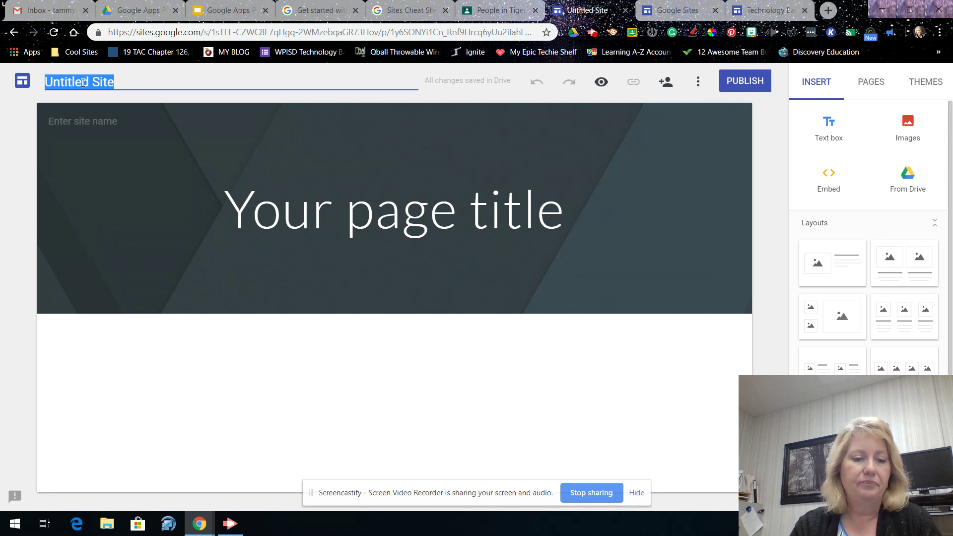
pyautogui.write('Mrs. Whitaker')
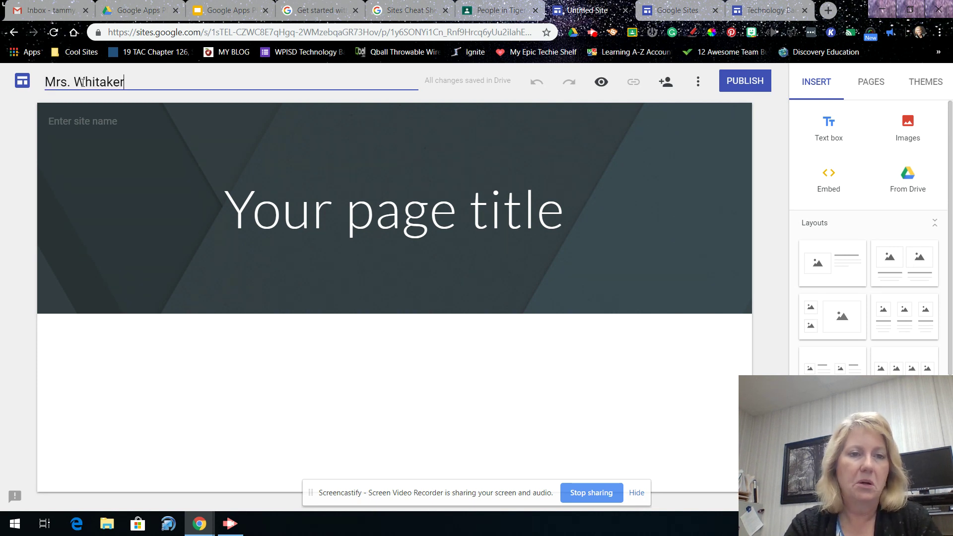
pyautogui.press('Return')
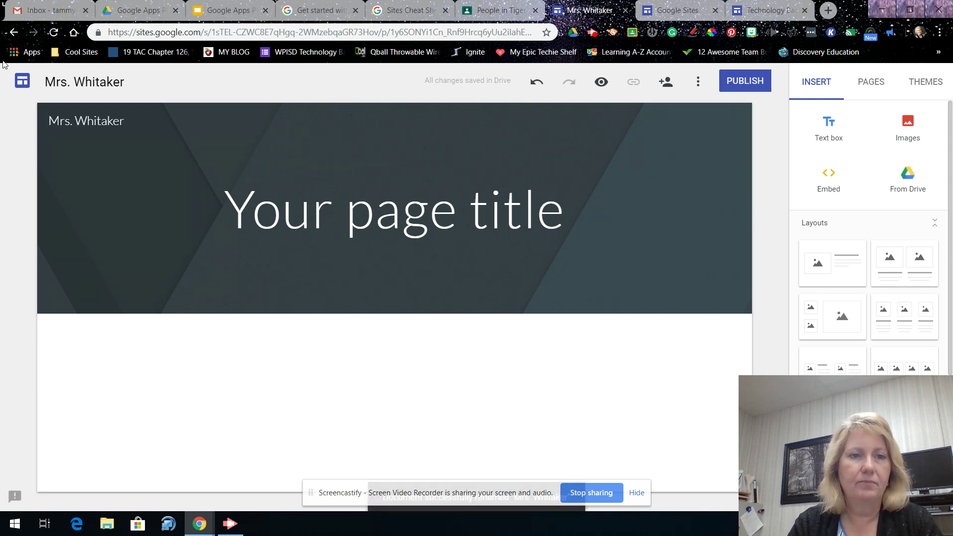
pyautogui.click(134, 83)
pyautogui.write("'s")
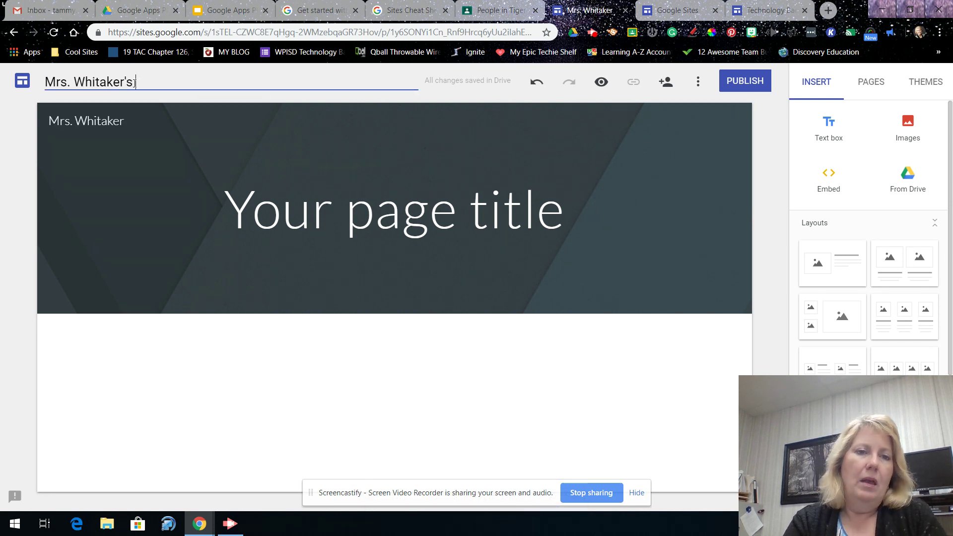
pyautogui.write(' Class')
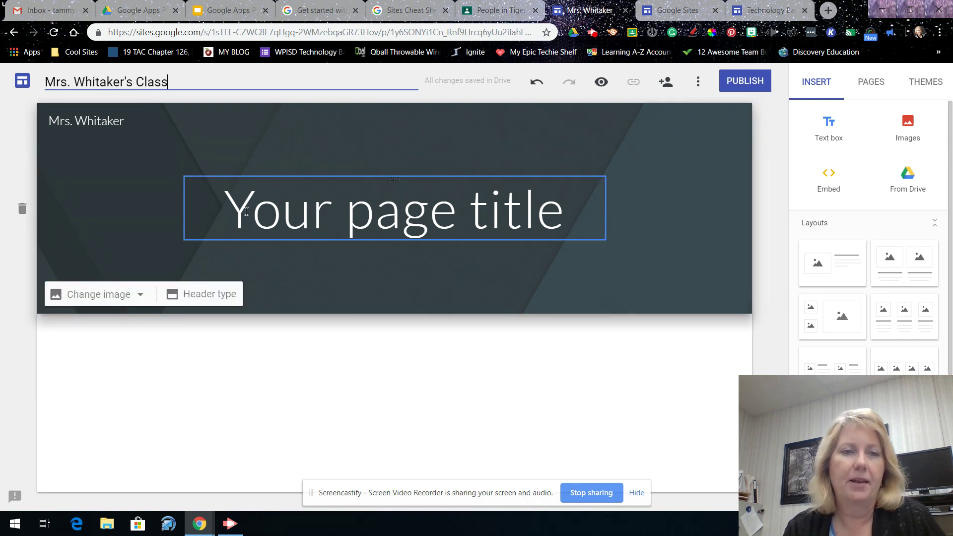
pyautogui.click(332, 199)
# Extend the site name in the page header with "'s Class" after the teacher's name.
pyautogui.click(129, 120)
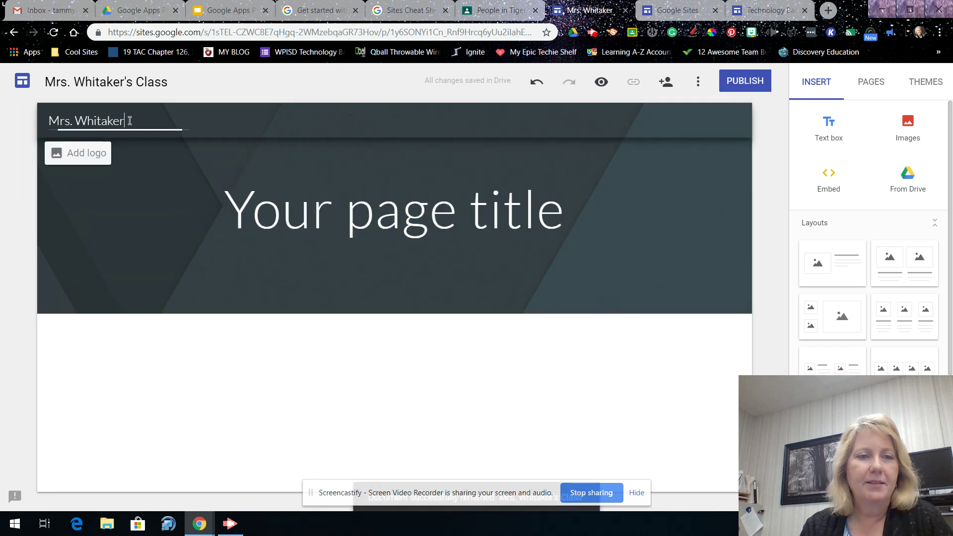
pyautogui.write('Class')
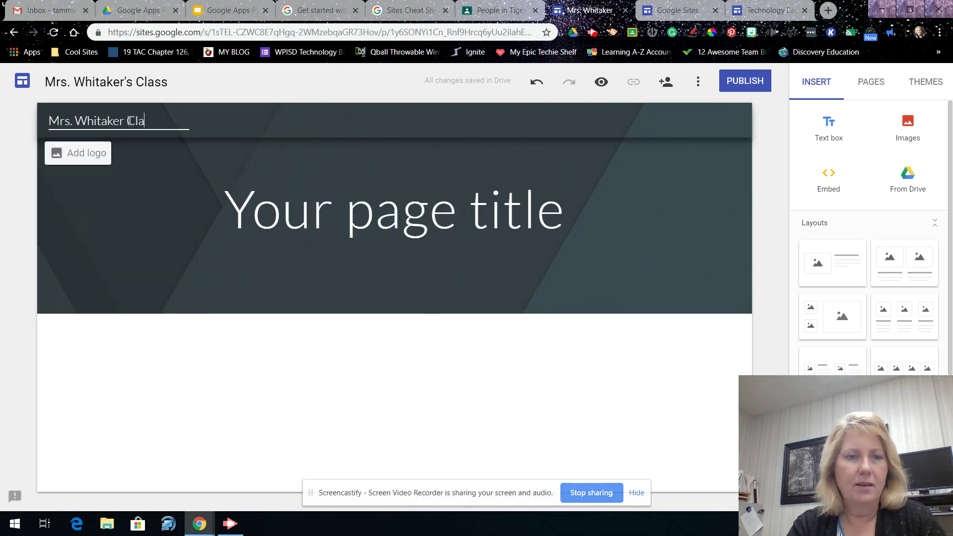
pyautogui.press('BackSpace')
pyautogui.press('BackSpace')
pyautogui.press('BackSpace')
pyautogui.press('BackSpace')
pyautogui.press('BackSpace')
pyautogui.write("'s Class")
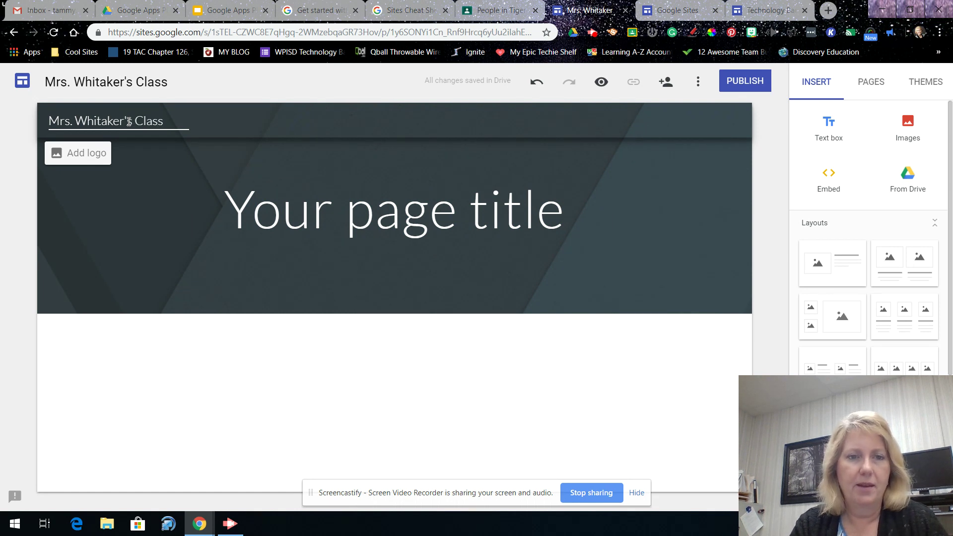
pyautogui.click(207, 164)
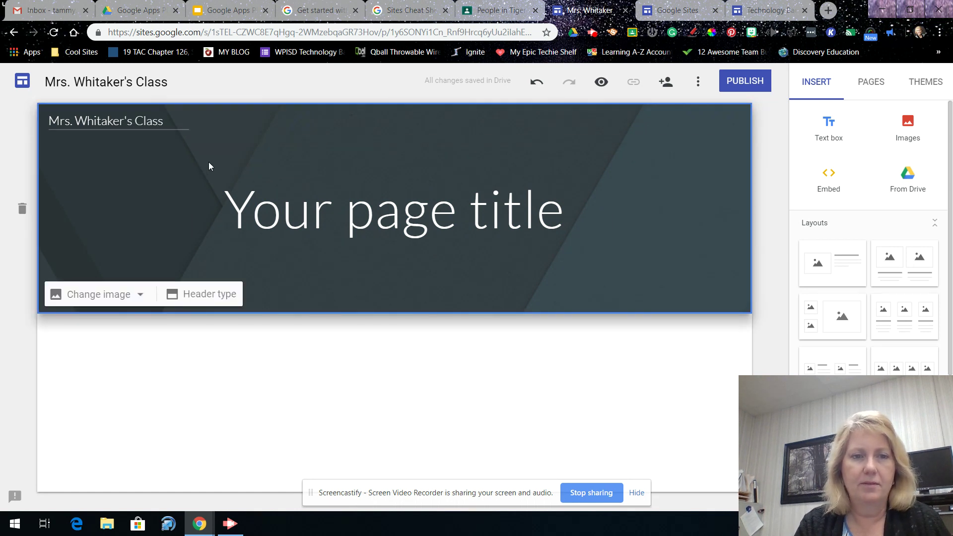
# Replace the banner's page title with a welcome to the teacher's "World" and widen its text box toward both banner edges.
pyautogui.click(368, 219)
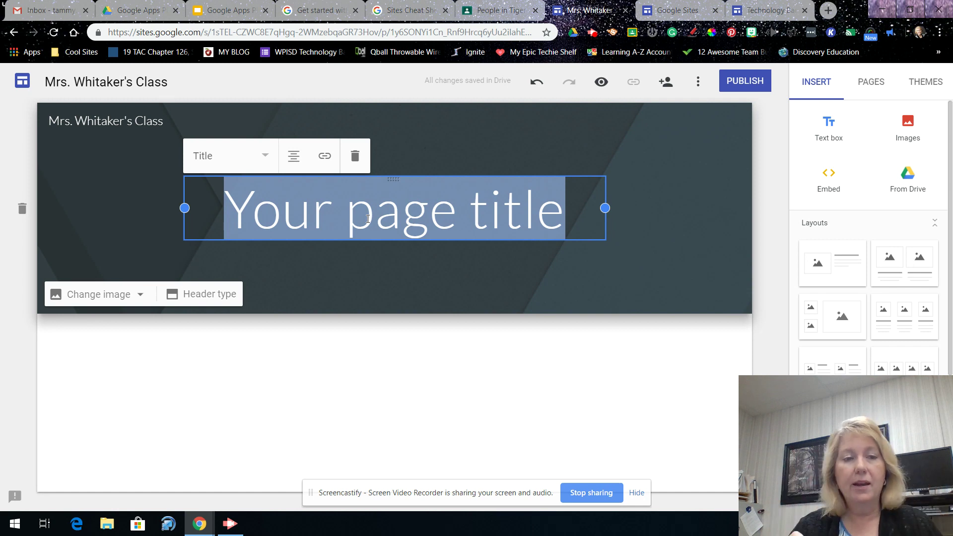
pyautogui.write('Welco')
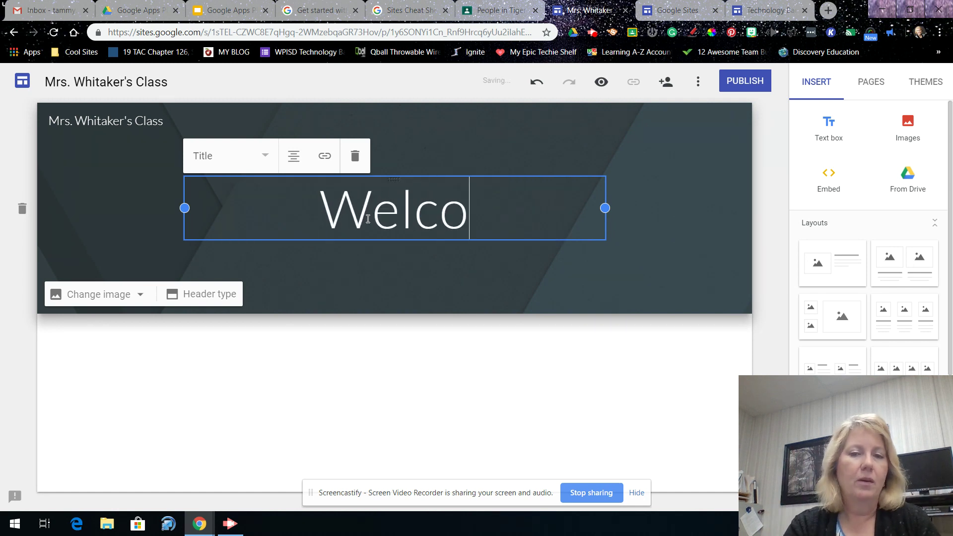
pyautogui.write('me to Whitake')
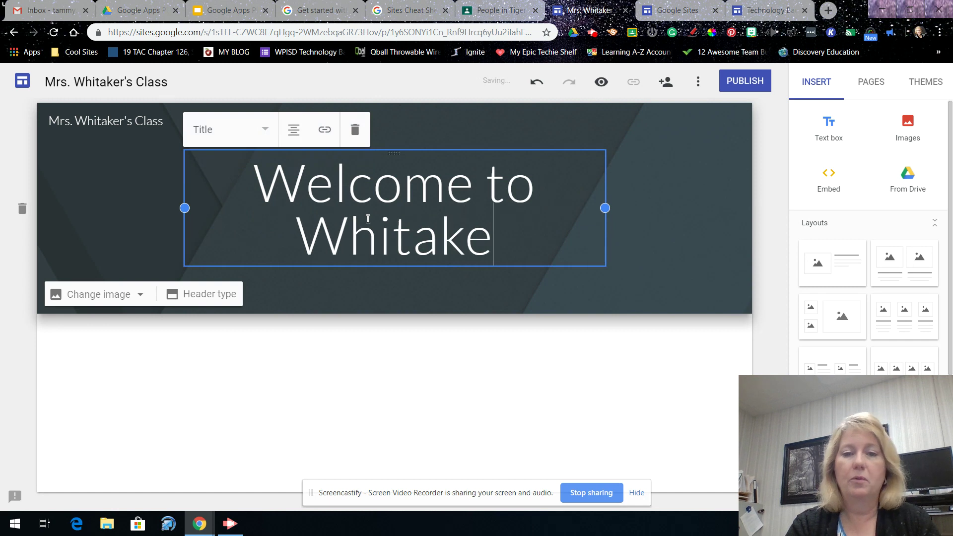
pyautogui.write("r's World")
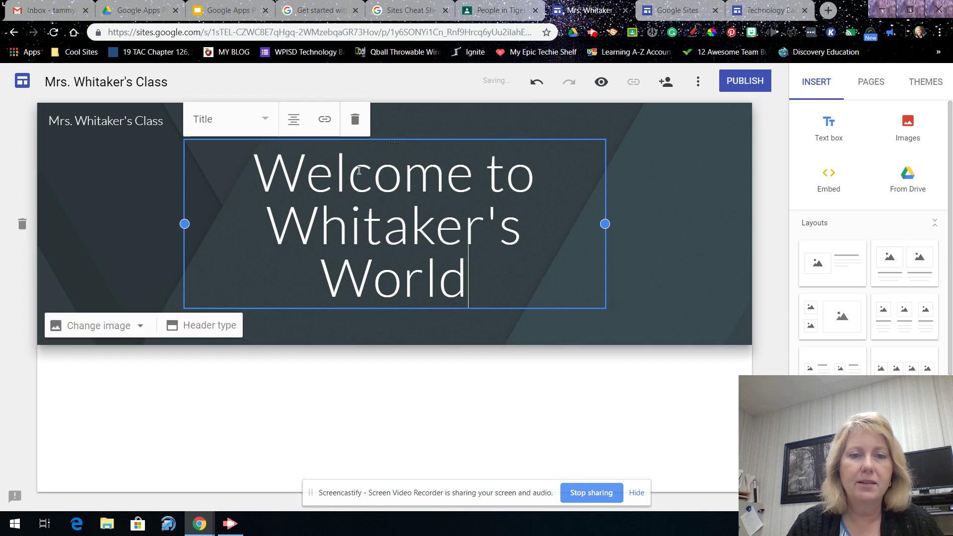
pyautogui.moveTo(184, 224); pyautogui.dragTo(74, 224)
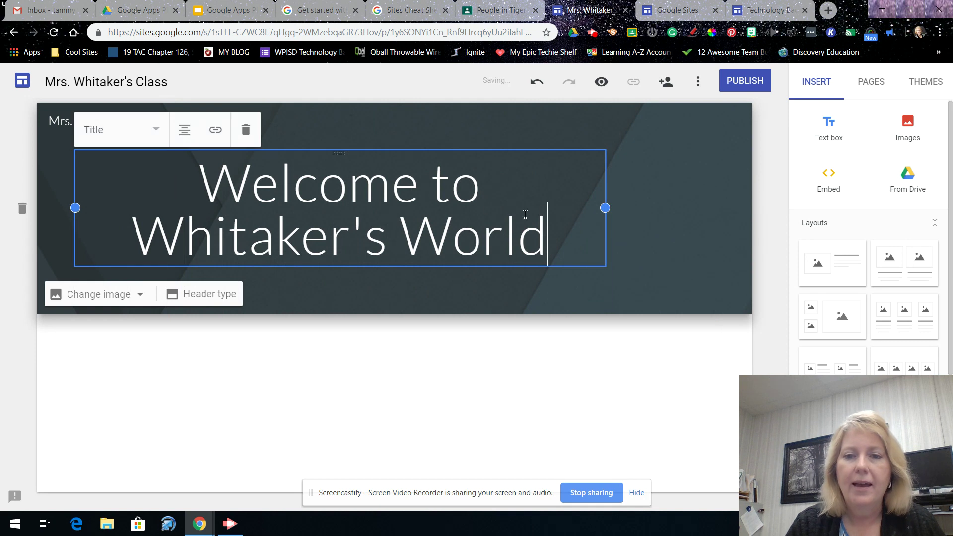
pyautogui.moveTo(605, 208); pyautogui.dragTo(714, 207)
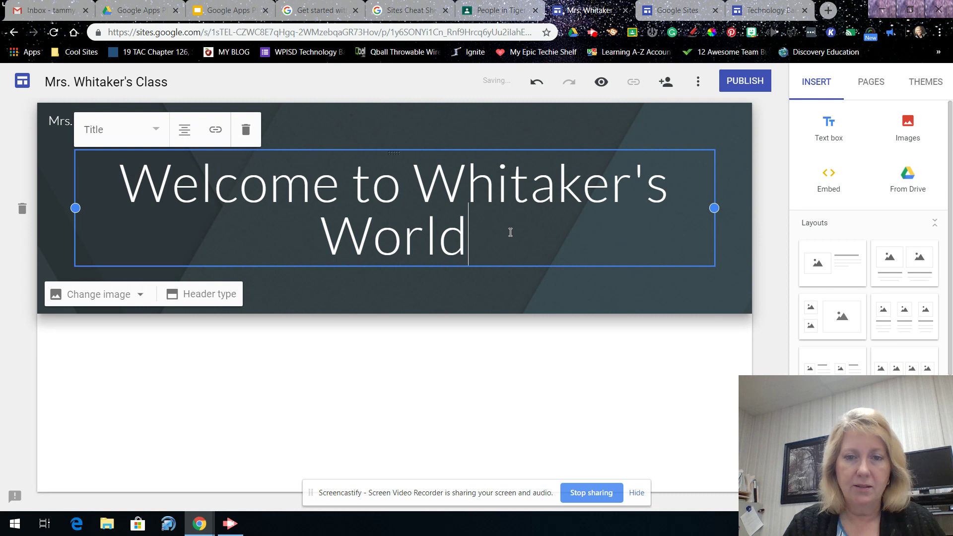
# Try the Heading style on the whole page title, return it to the Title style and deselect the text.
pyautogui.moveTo(481, 241); pyautogui.dragTo(135, 151)
pyautogui.click(153, 132)
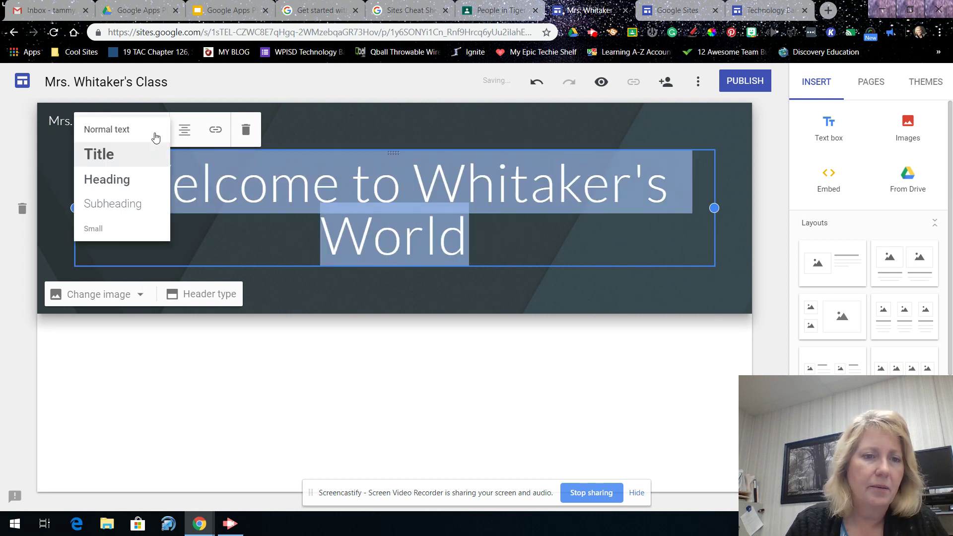
pyautogui.click(120, 181)
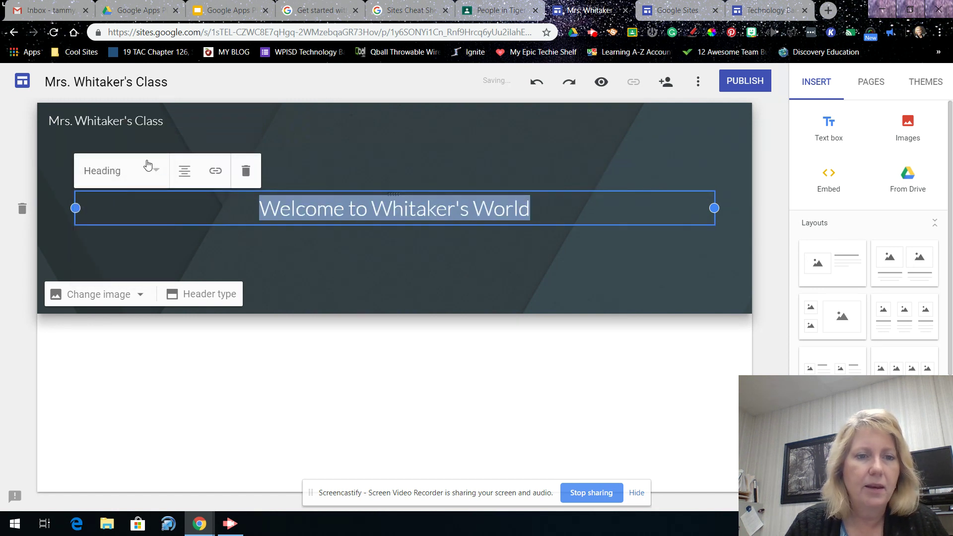
pyautogui.click(149, 168)
pyautogui.click(110, 194)
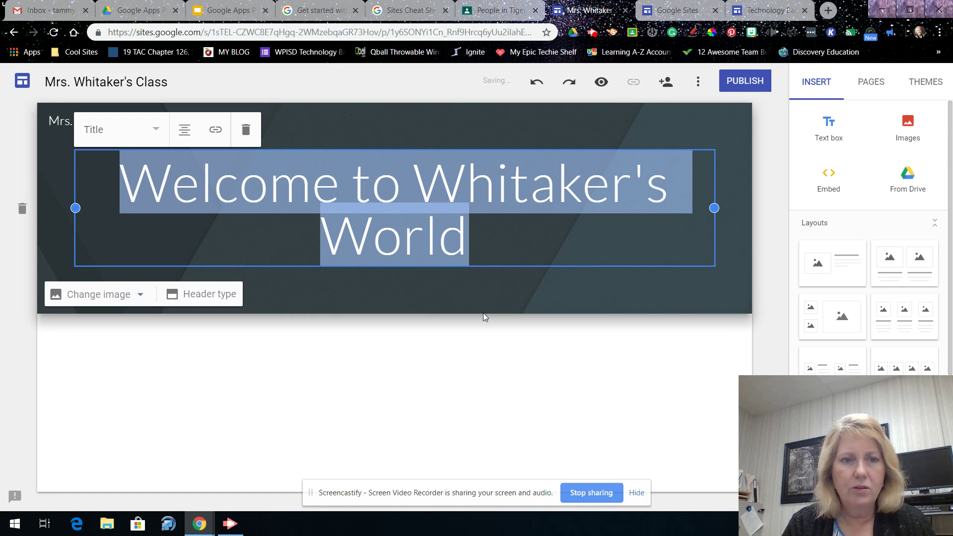
pyautogui.rightClick(477, 332)
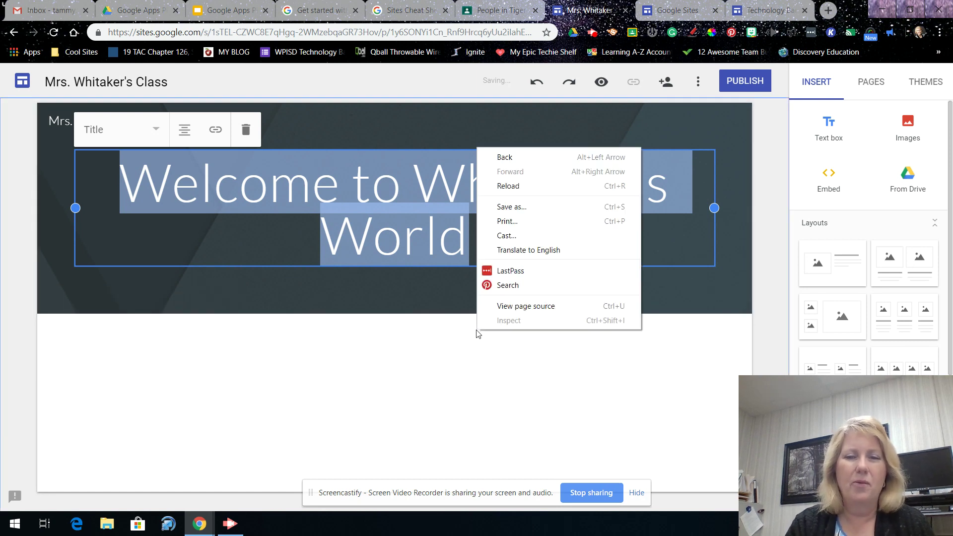
pyautogui.click(477, 334)
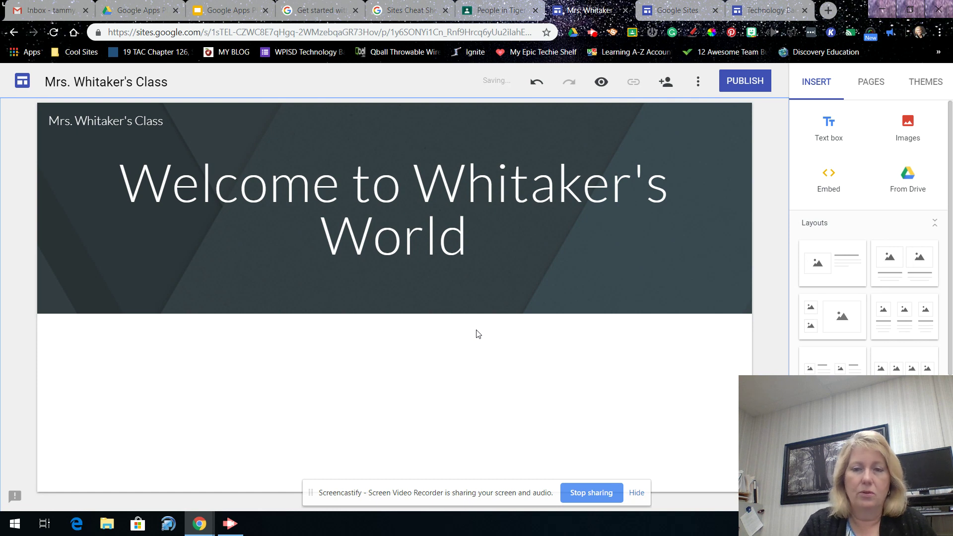
# Apply the Vision theme to the site, try its purple colour and settle on green.
pyautogui.moveTo(525, 289)
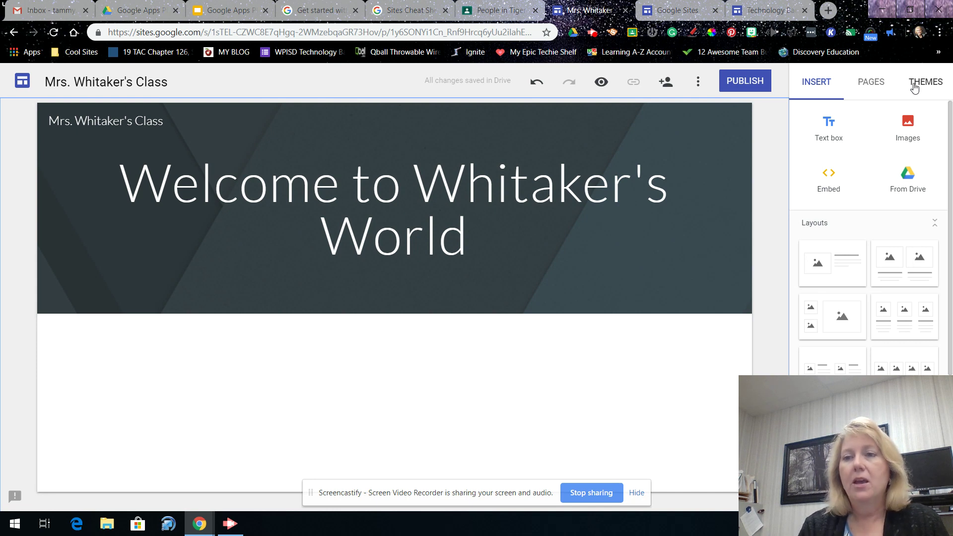
pyautogui.click(919, 88)
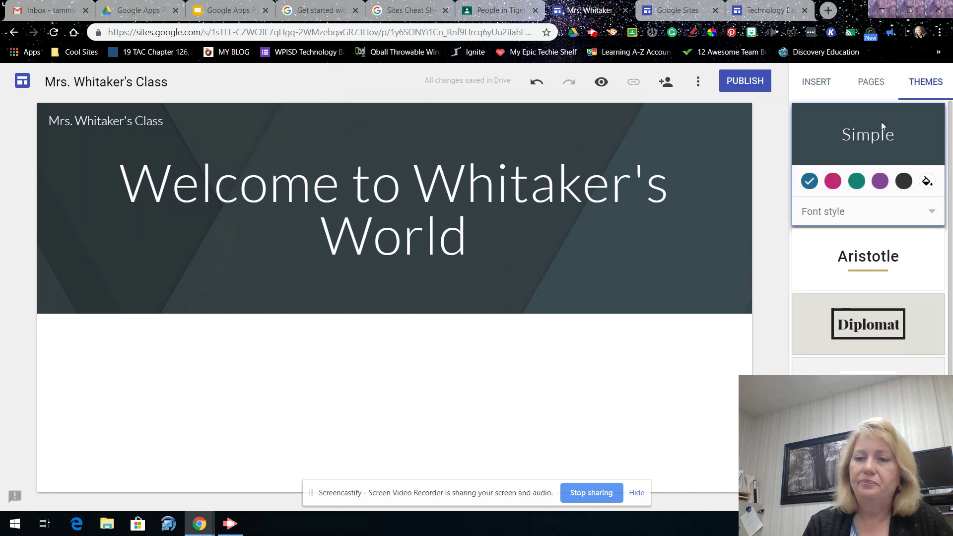
pyautogui.scroll(-1, 883, 185)
pyautogui.scroll(1, 901, 323)
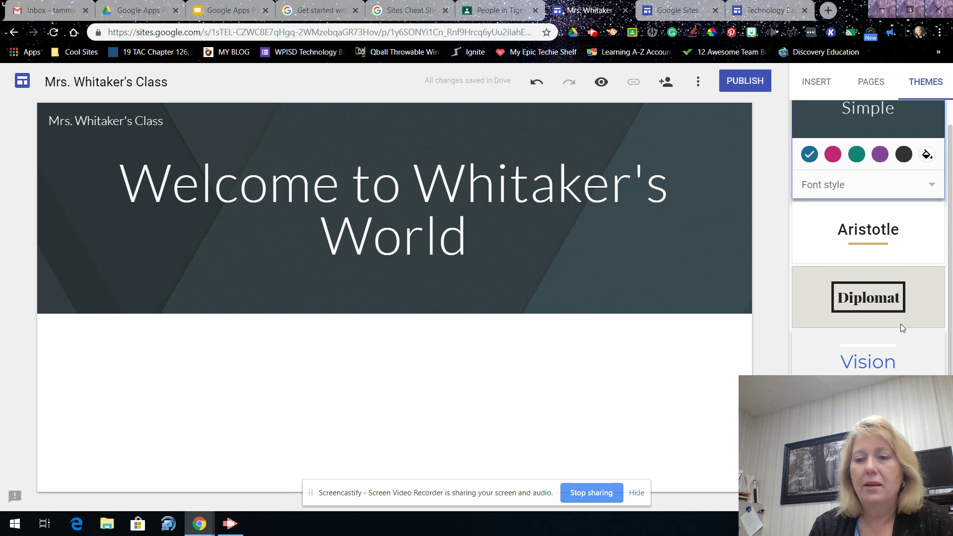
pyautogui.scroll(-1, 901, 325)
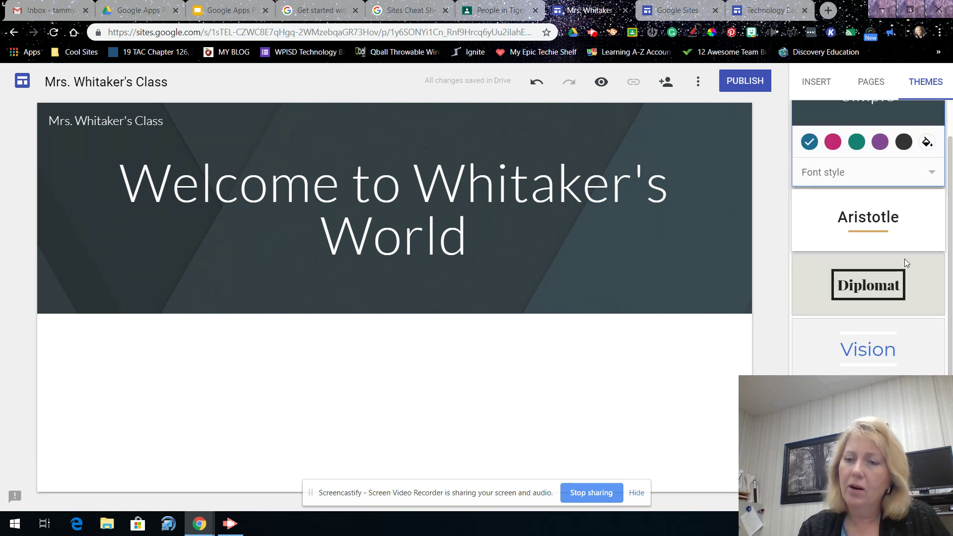
pyautogui.click(919, 343)
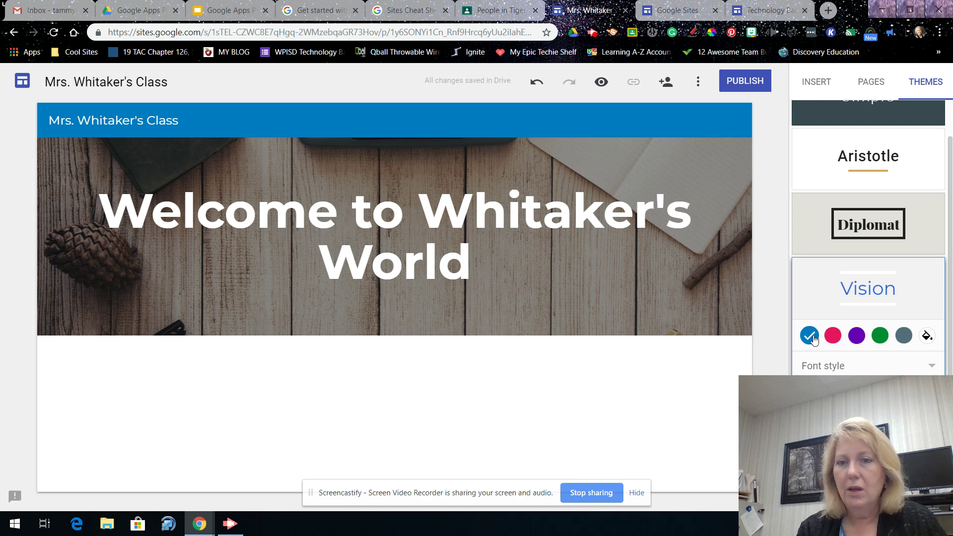
pyautogui.click(858, 338)
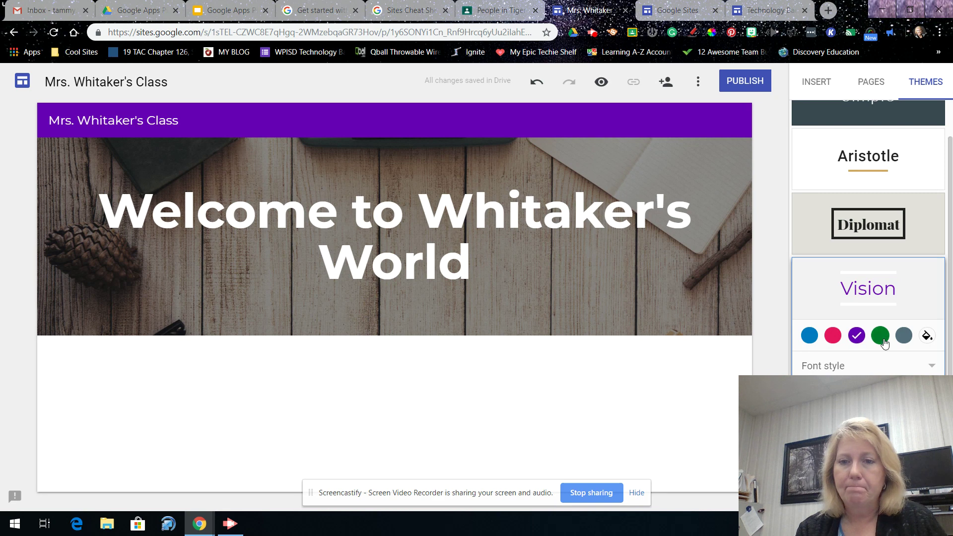
pyautogui.click(880, 336)
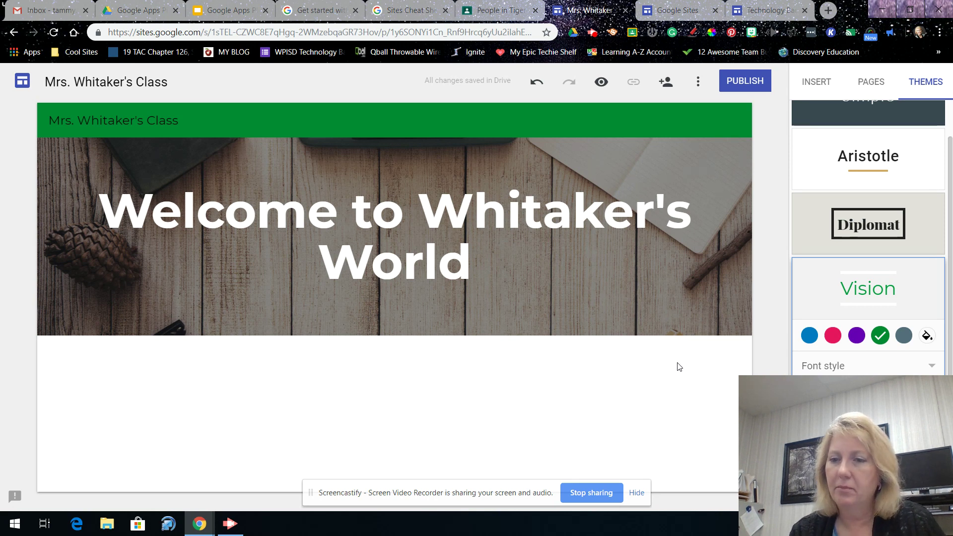
pyautogui.click(929, 337)
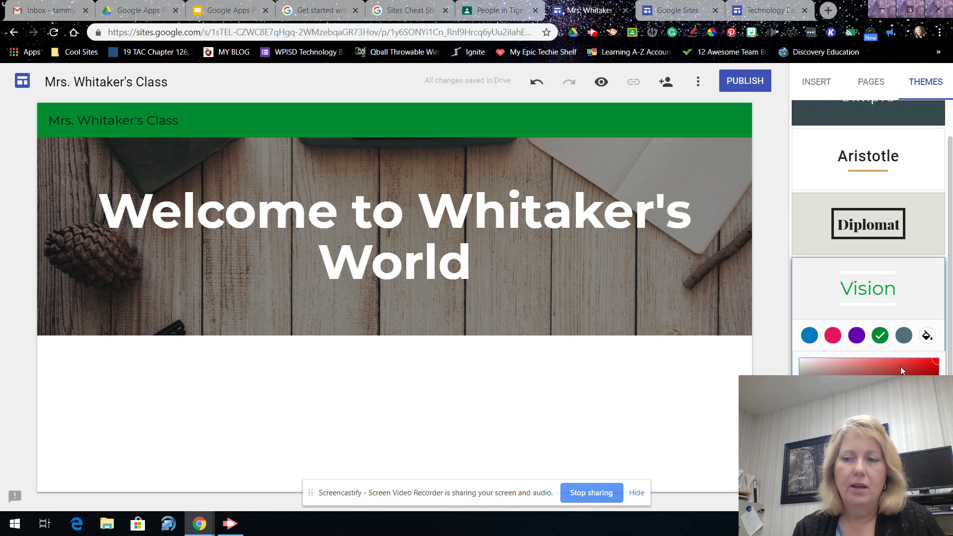
pyautogui.click(928, 320)
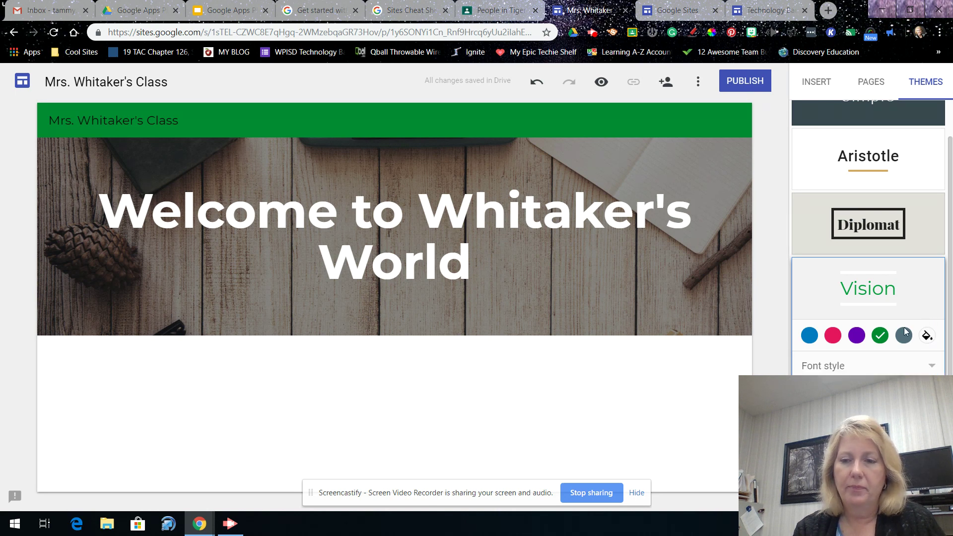
# Try the Classic and Modern font styles on the Vision theme and return to the Bold font style.
pyautogui.click(910, 365)
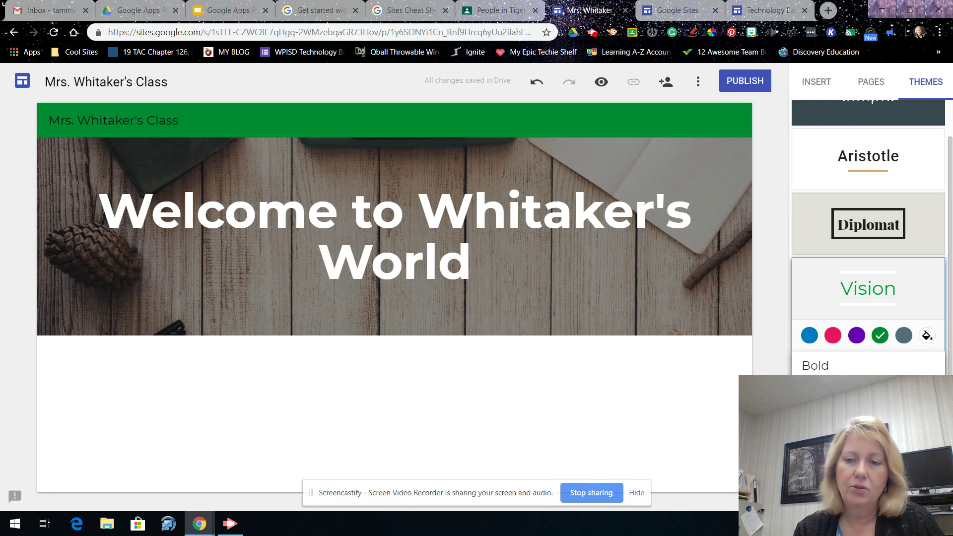
pyautogui.click(844, 393)
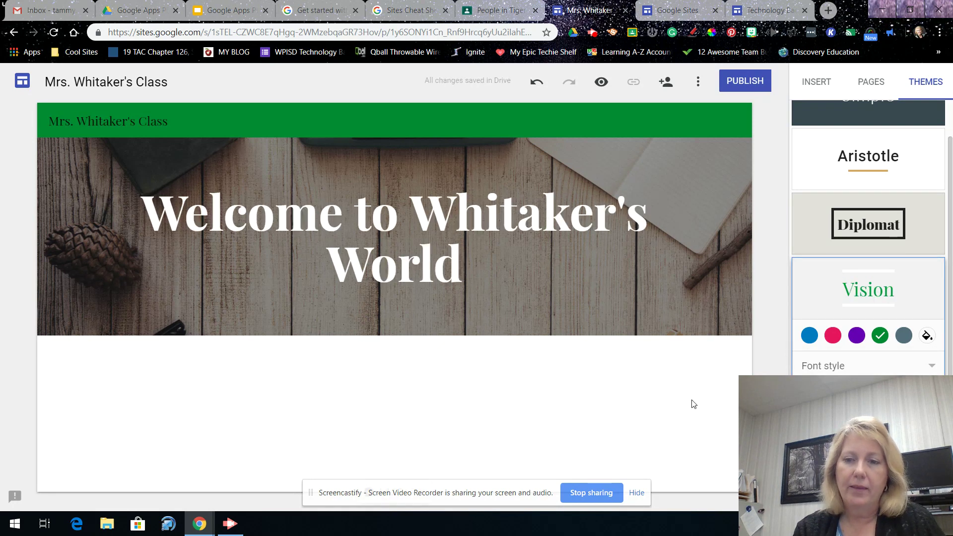
pyautogui.click(817, 366)
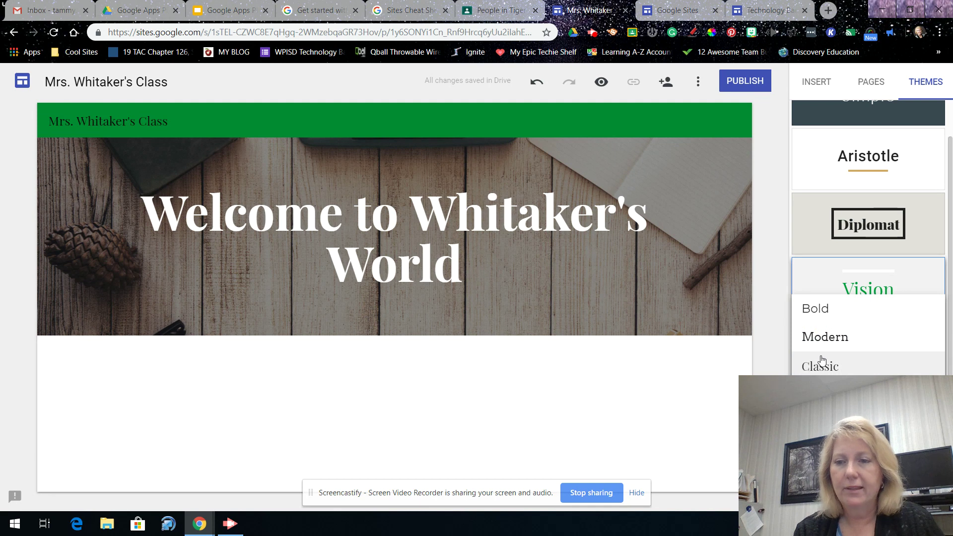
pyautogui.rightClick(815, 336)
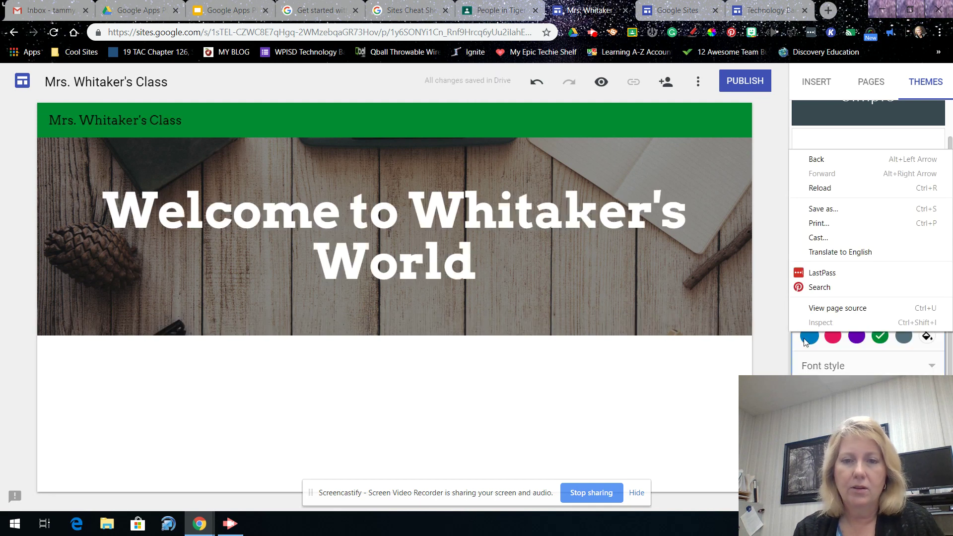
pyautogui.click(827, 367)
pyautogui.click(827, 368)
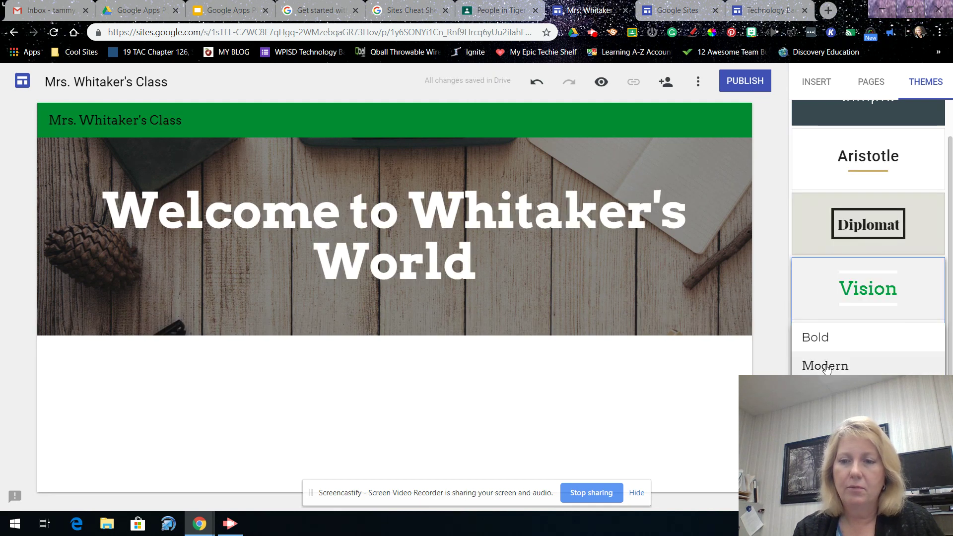
pyautogui.click(814, 358)
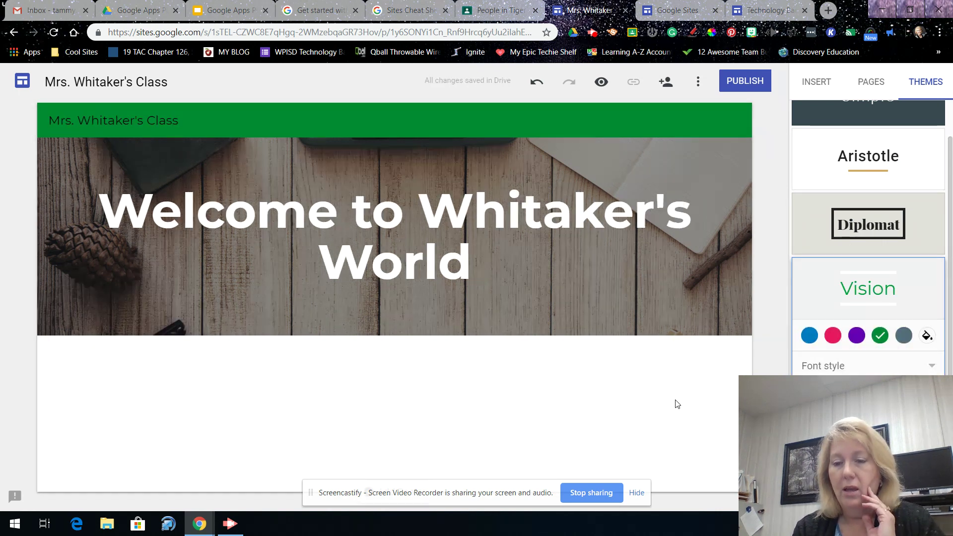
# Try other themes on the site, including Aristotle, Level and Diplomat, and return to the green Vision theme.
pyautogui.click(860, 177)
pyautogui.click(872, 330)
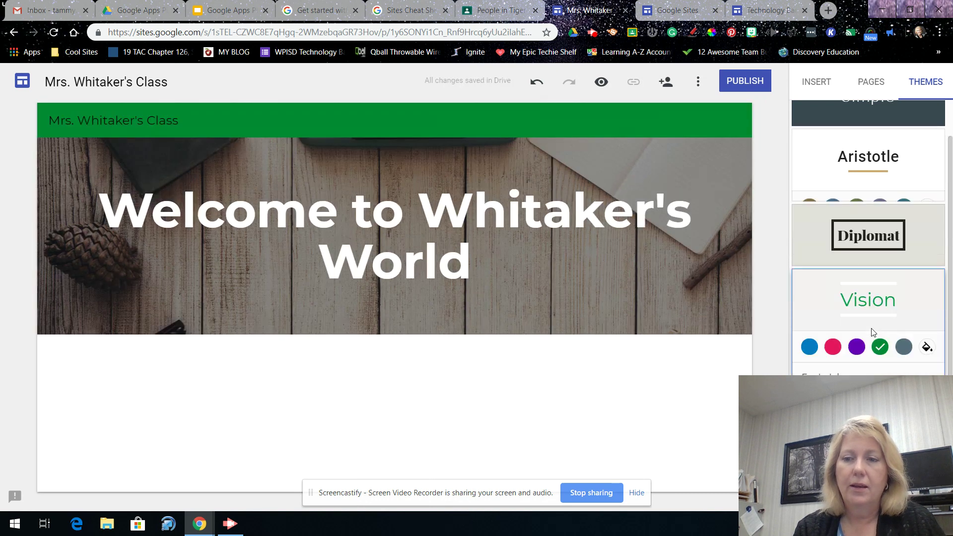
pyautogui.click(869, 407)
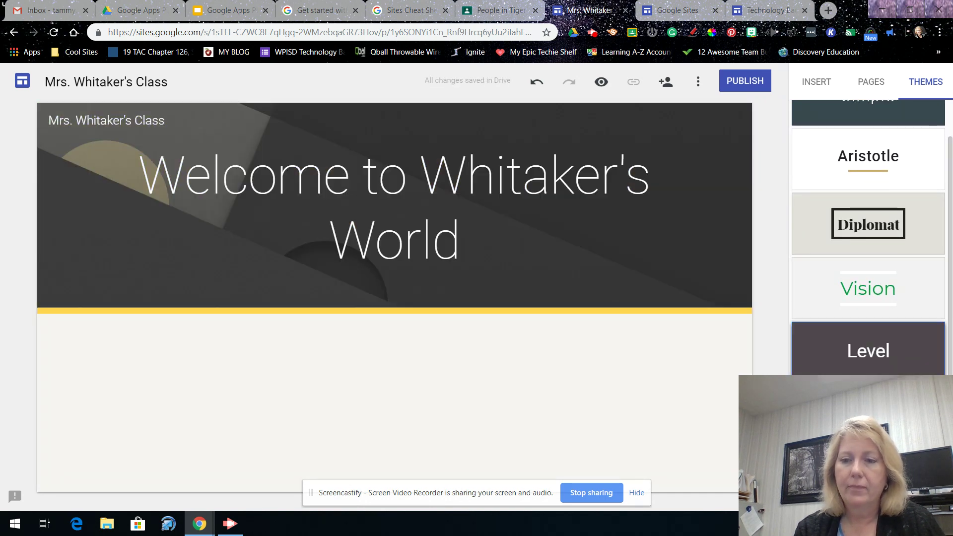
pyautogui.click(881, 338)
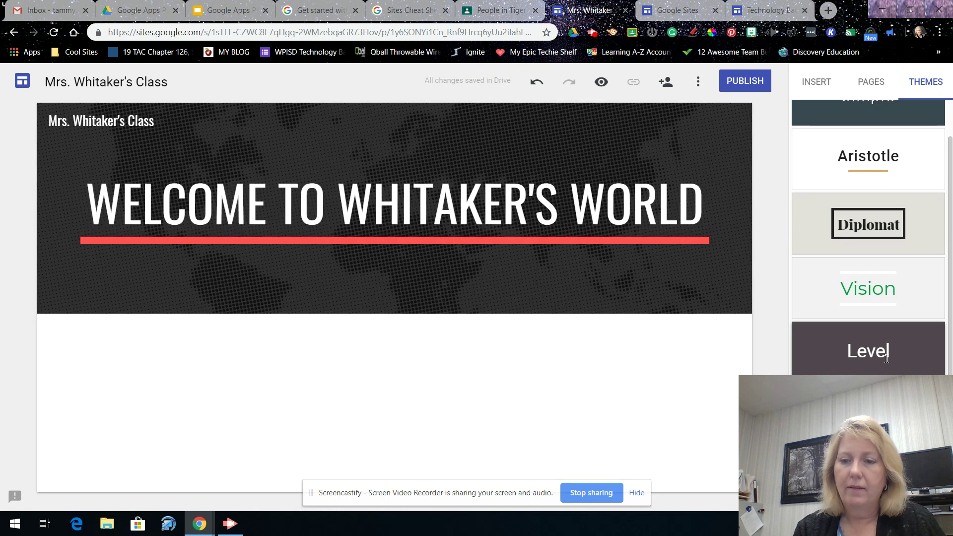
pyautogui.scroll(1, 886, 358)
pyautogui.scroll(-1, 887, 359)
pyautogui.scroll(1, 887, 358)
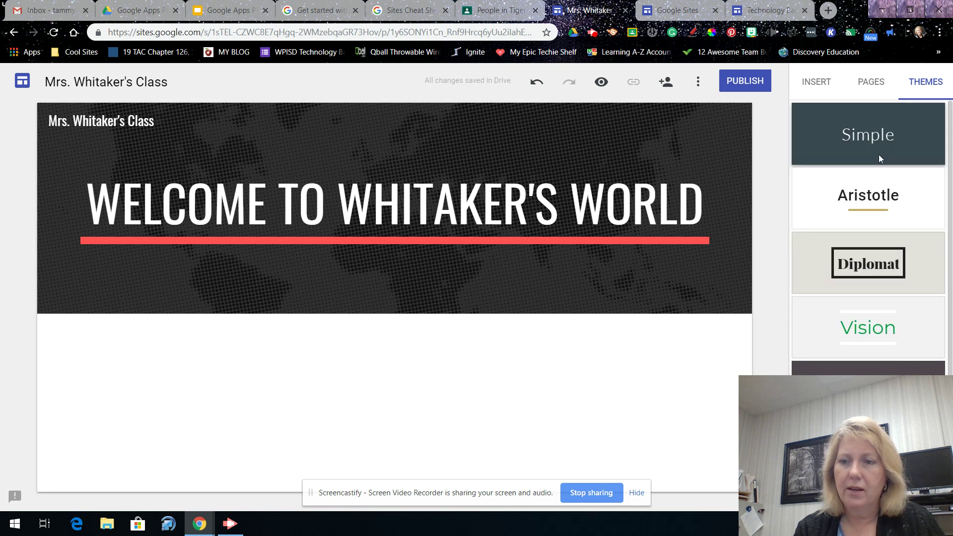
pyautogui.click(885, 268)
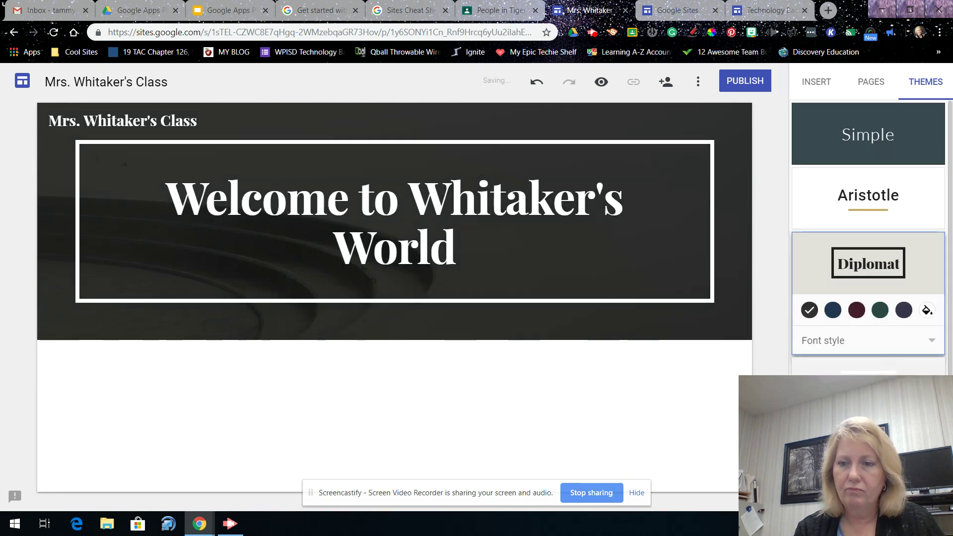
pyautogui.click(868, 367)
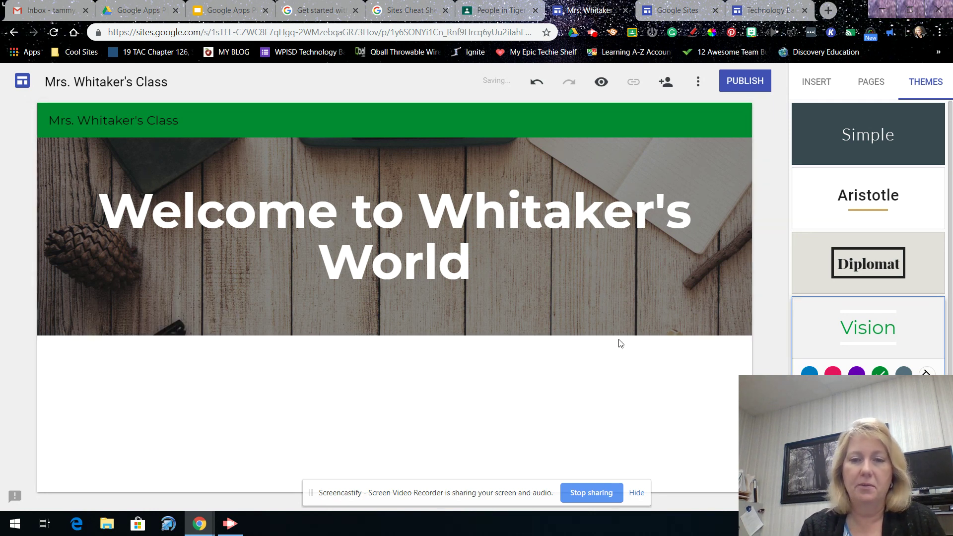
# Review the site's sharing settings, including who has access and the invitation options, and close them without inviting anyone.
pyautogui.click(821, 86)
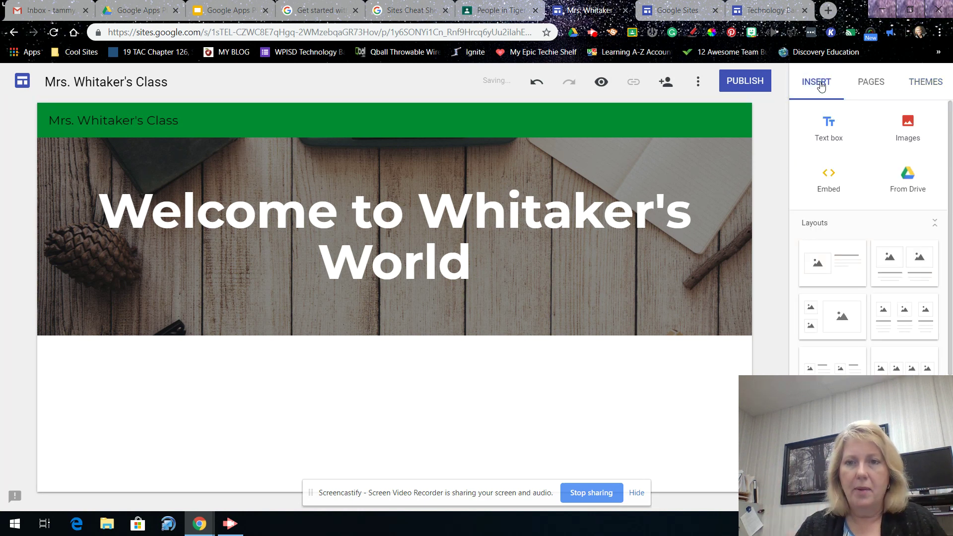
pyautogui.click(669, 85)
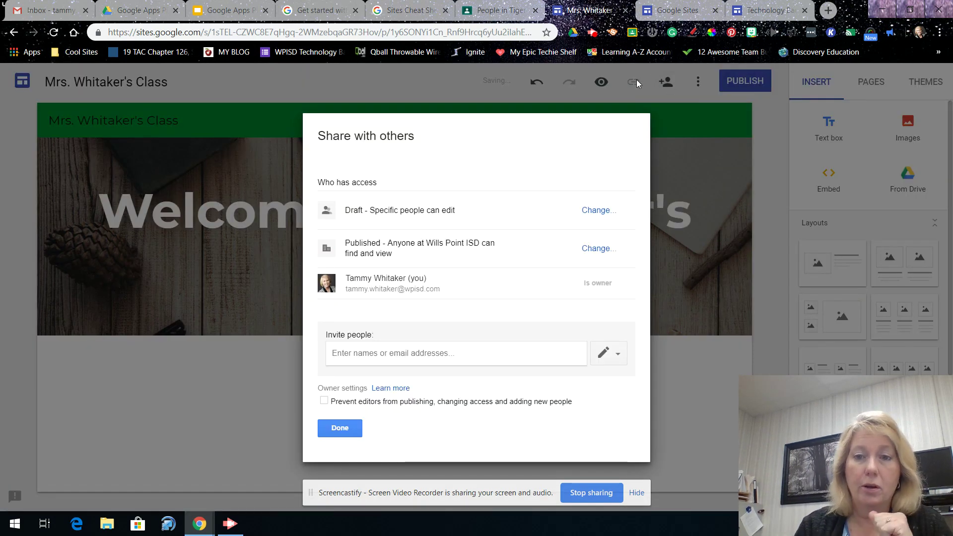
pyautogui.click(367, 353)
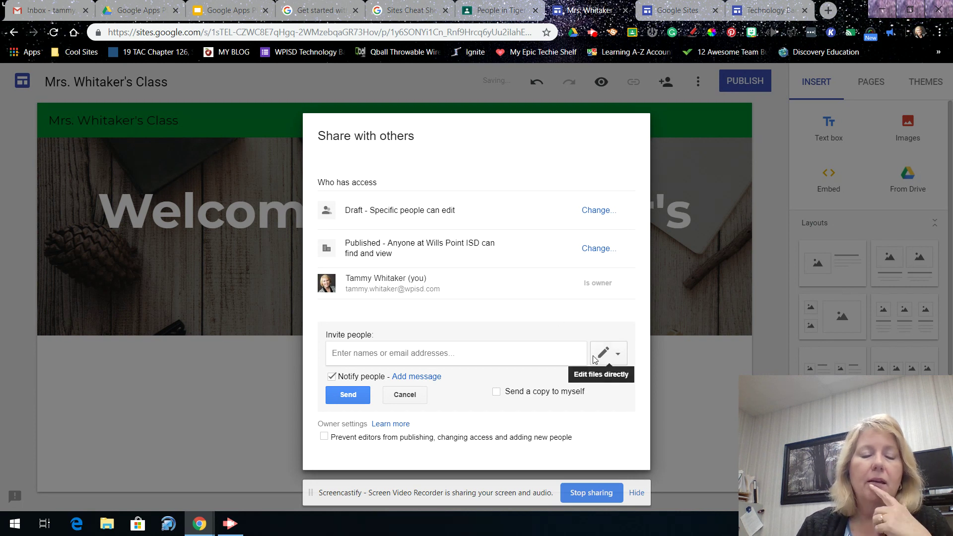
pyautogui.click(400, 402)
pyautogui.click(333, 426)
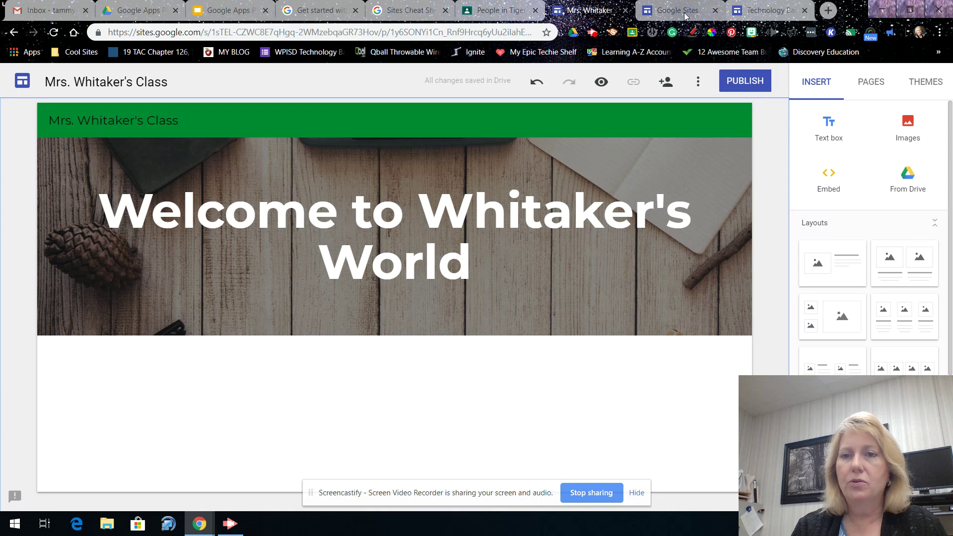
# Switch to the WPISD Technology Badging Program site and examine how its Level 1 Badges page arranges images and text.
pyautogui.click(753, 14)
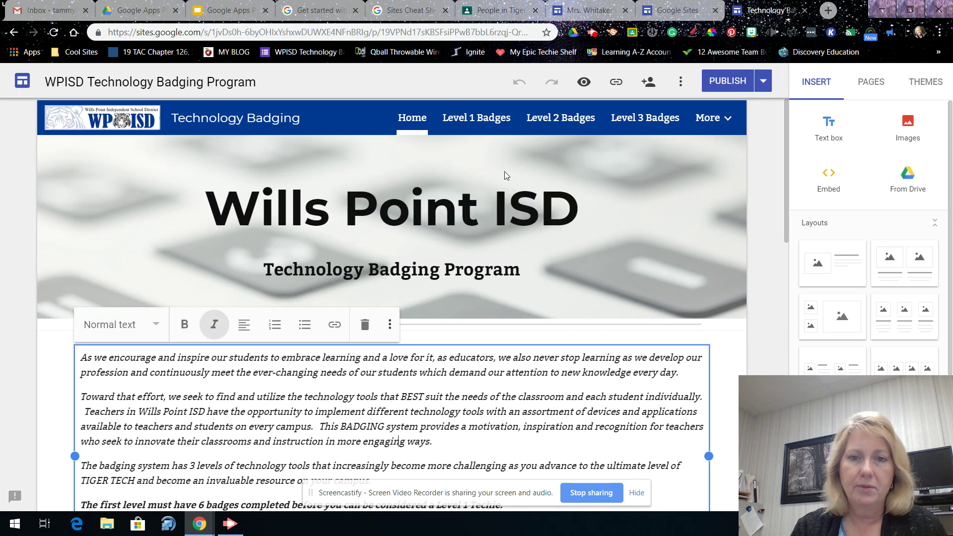
pyautogui.click(494, 122)
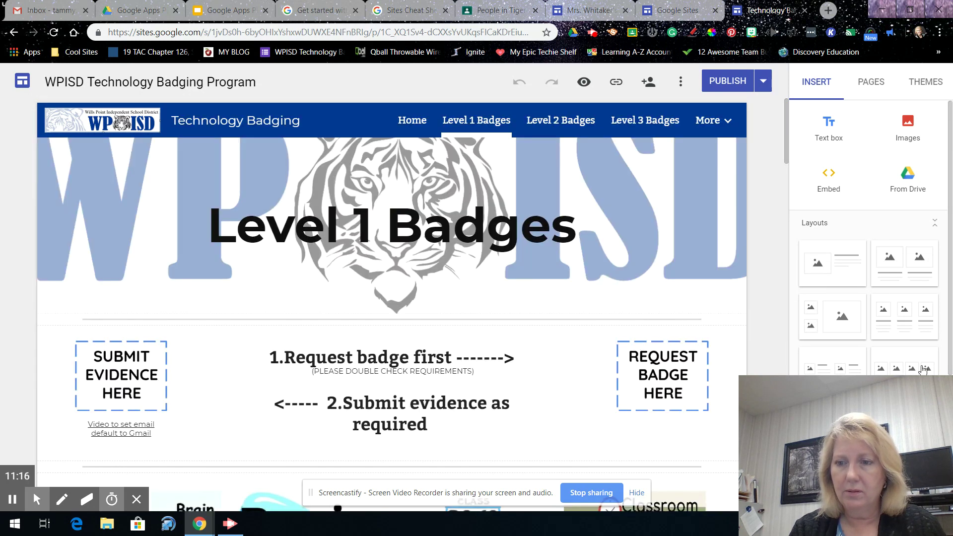
pyautogui.scroll(-5, 647, 318)
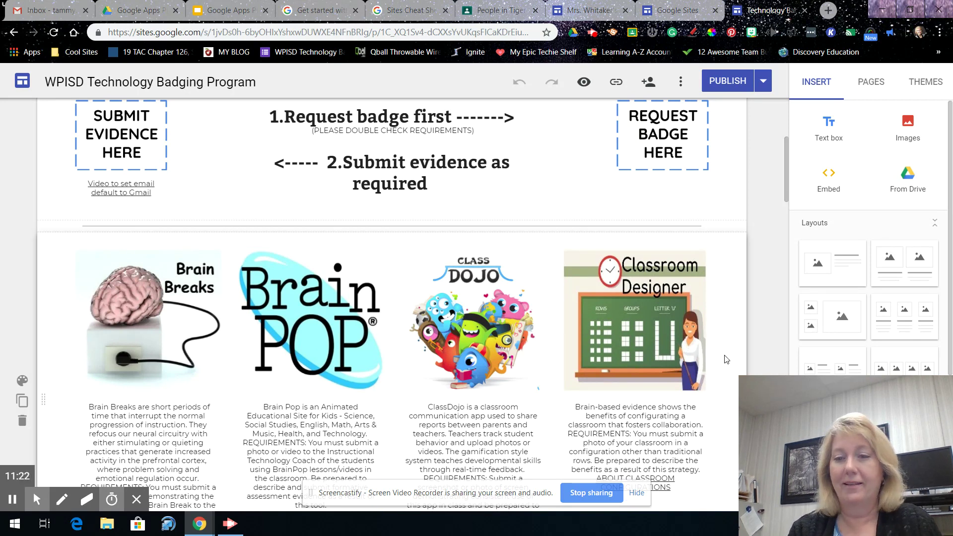
pyautogui.scroll(-1, 732, 361)
pyautogui.scroll(-2, 734, 360)
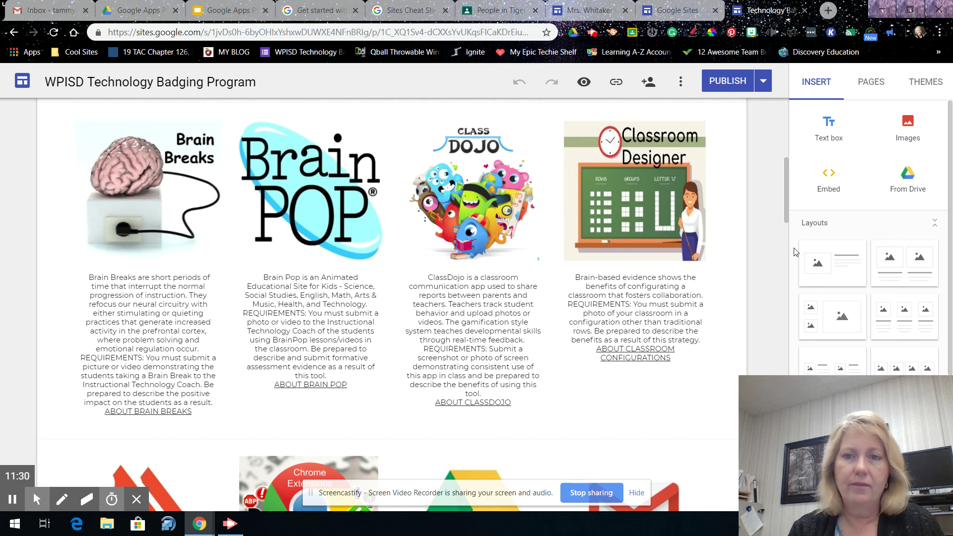
# Return to the class site and insert three layouts: one image beside text, two captioned images, and two small images beside a large one.
pyautogui.click(560, 18)
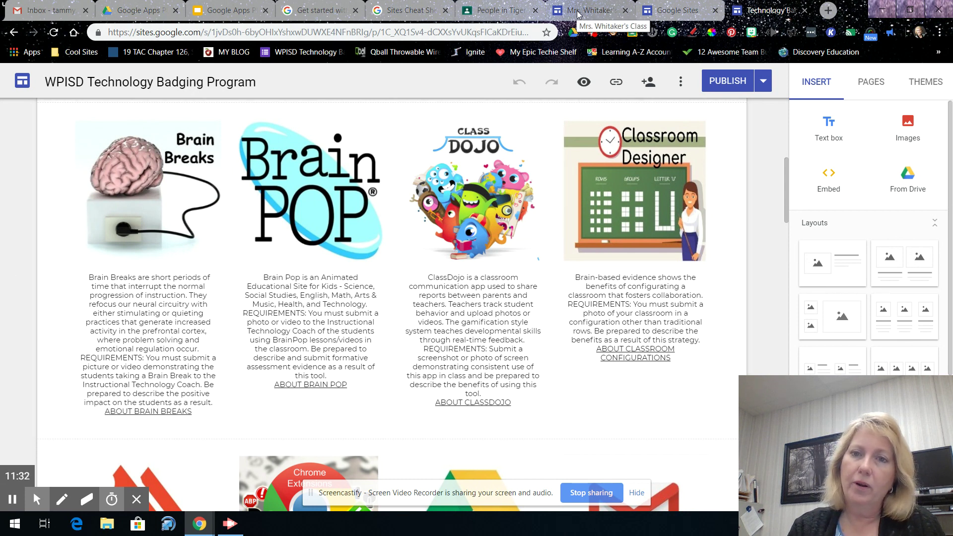
pyautogui.click(835, 272)
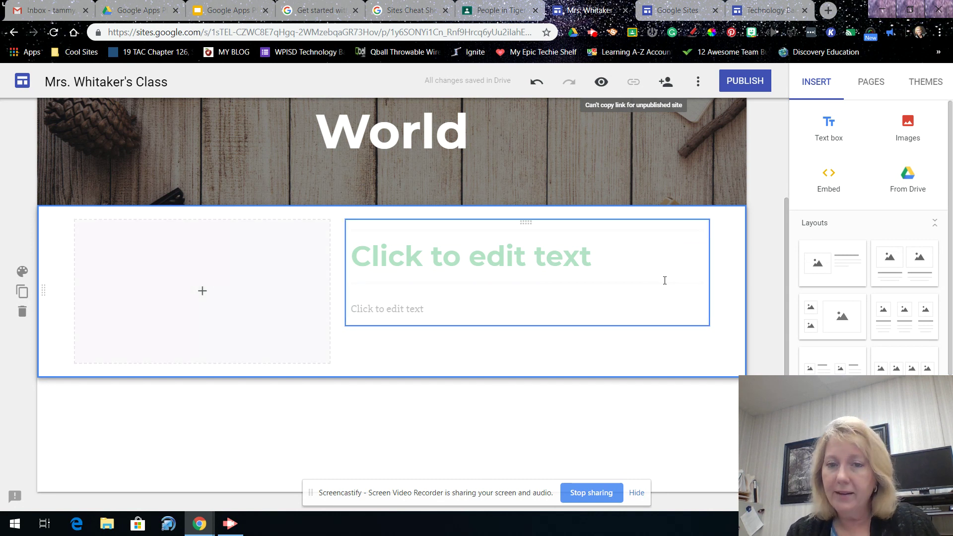
pyautogui.click(895, 270)
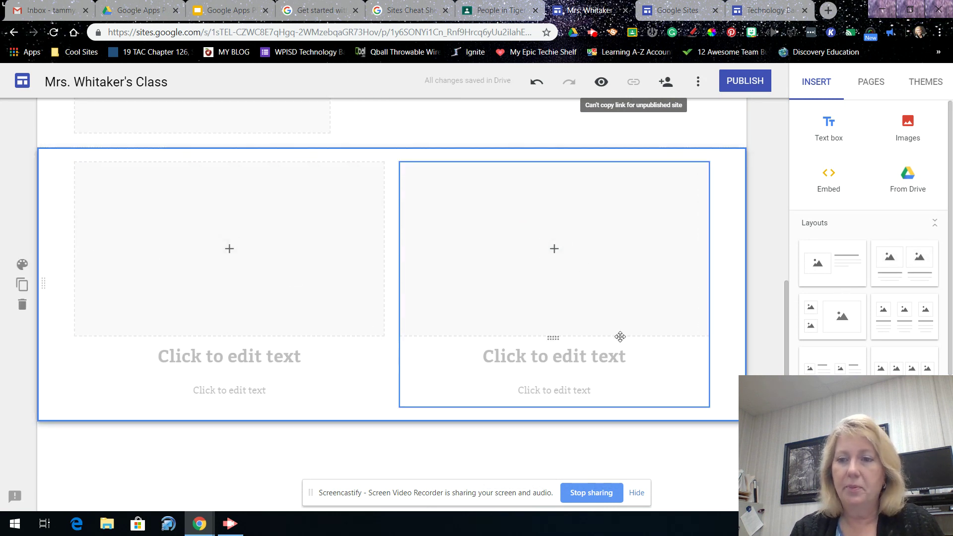
pyautogui.click(830, 321)
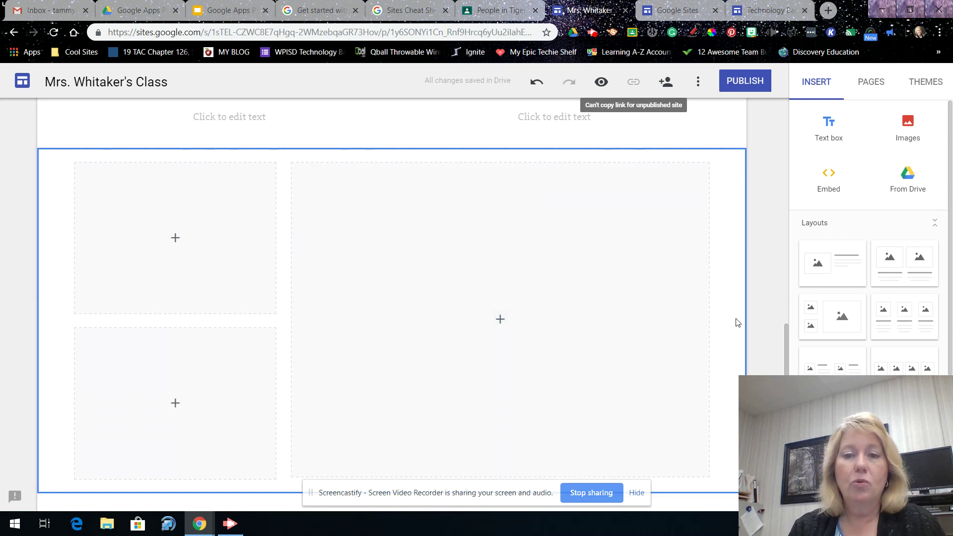
pyautogui.scroll(5, 752, 323)
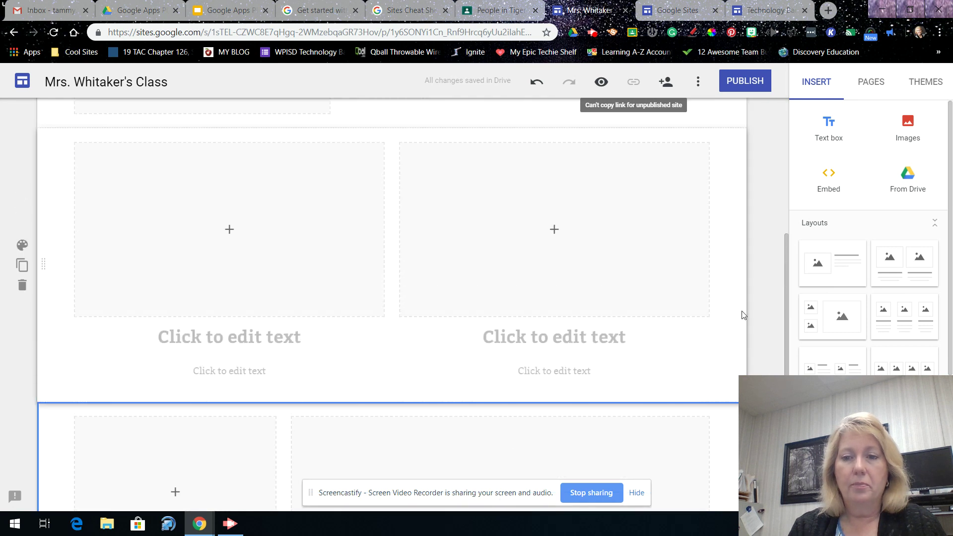
pyautogui.scroll(6, 744, 316)
pyautogui.scroll(-3, 740, 313)
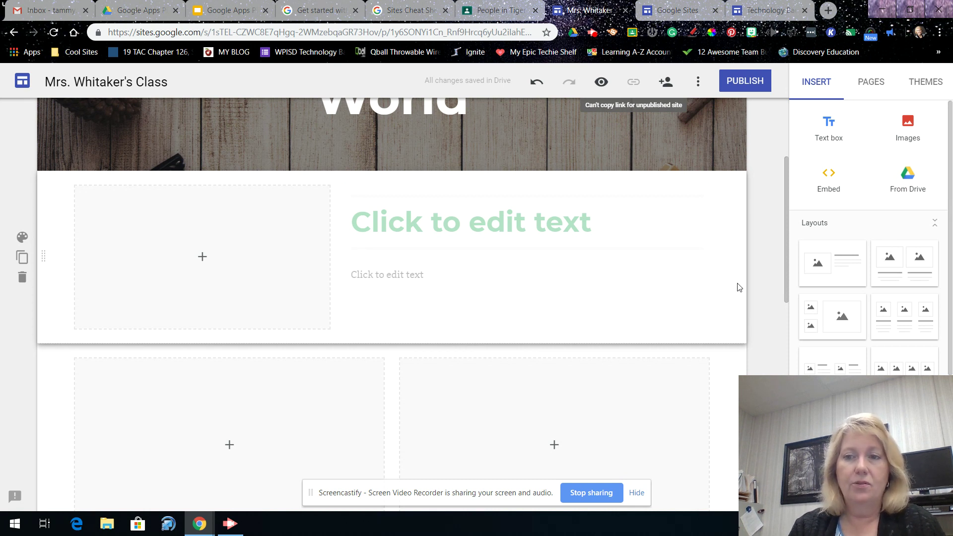
# Fill the image placeholder of the image-beside-text layout with the "You Rock" bitmoji picture from My Drive.
pyautogui.click(202, 258)
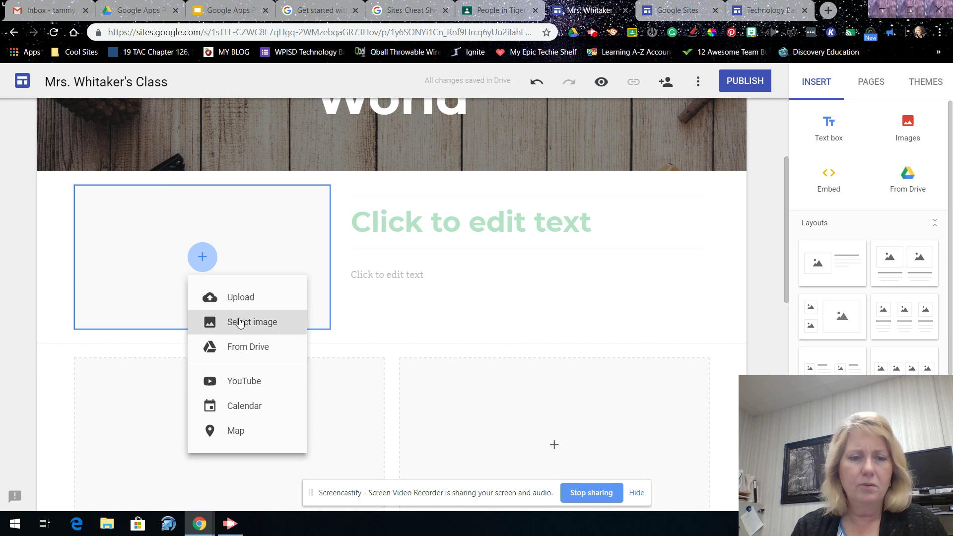
pyautogui.click(238, 347)
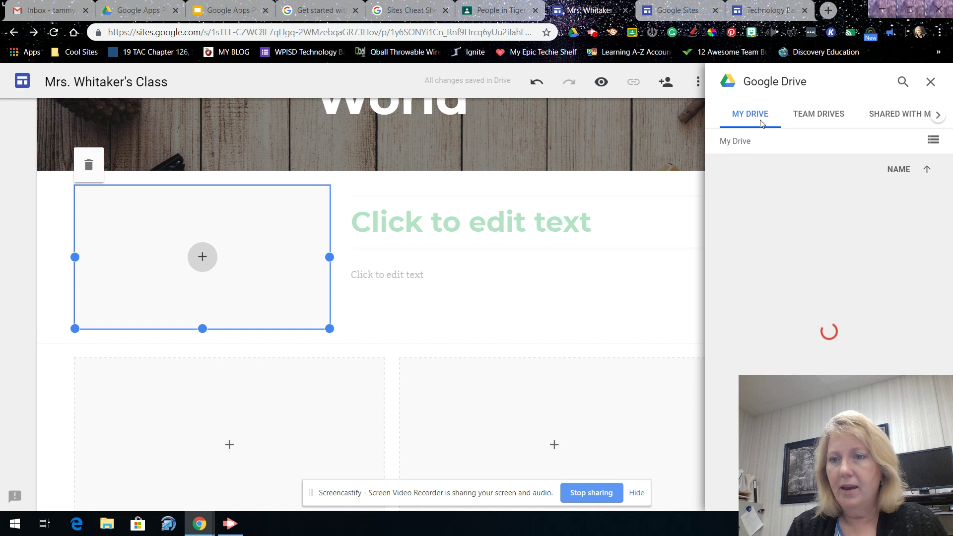
pyautogui.scroll(-5, 809, 273)
pyautogui.scroll(-5, 809, 273)
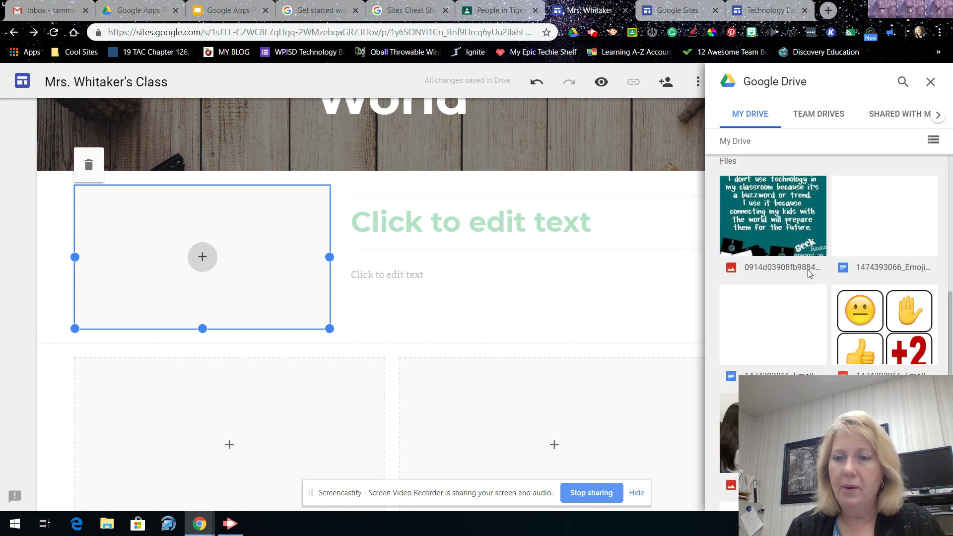
pyautogui.scroll(-10, 790, 271)
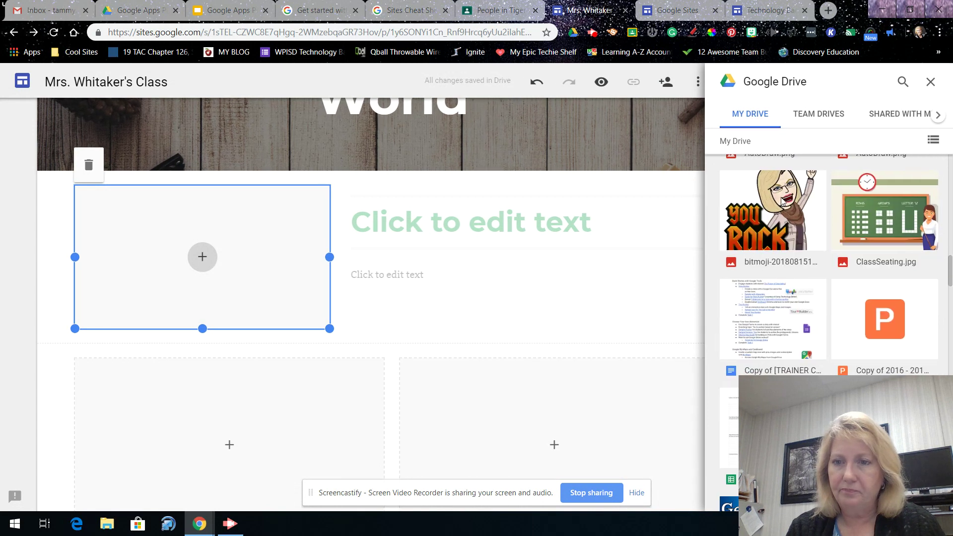
pyautogui.rightClick(782, 201)
pyautogui.click(767, 241)
pyautogui.click(767, 242)
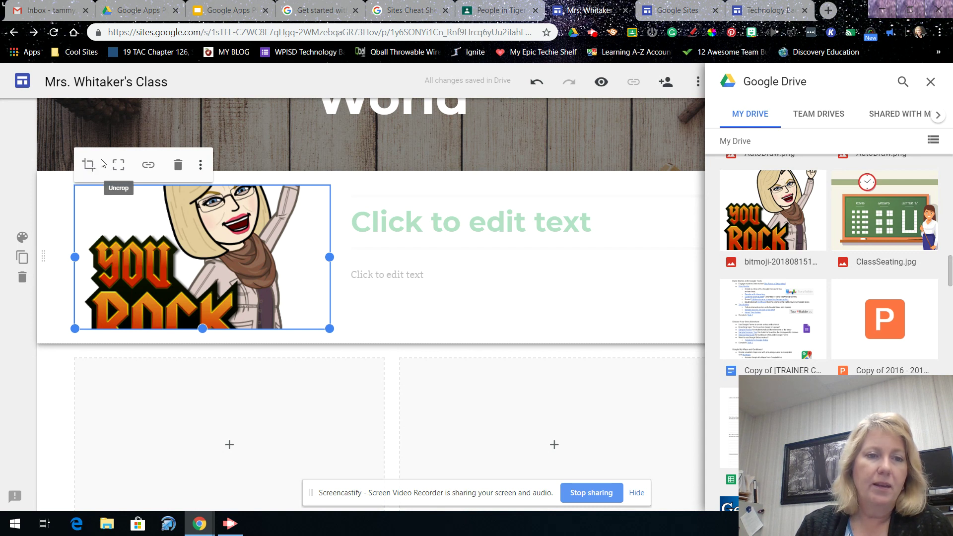
# Uncrop the "You Rock" picture, try a strong crop zoom, and reset the zoom to its minimum before accepting.
pyautogui.click(119, 166)
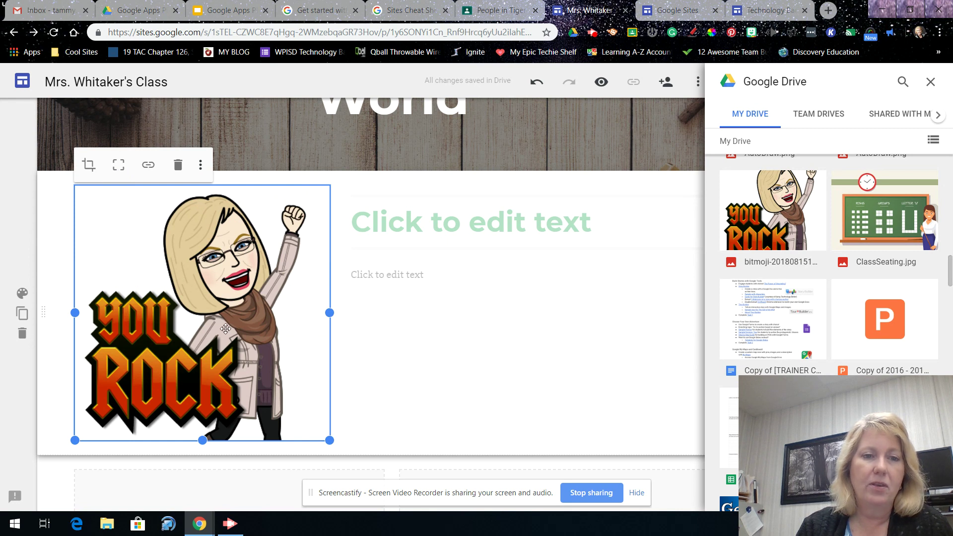
pyautogui.click(120, 166)
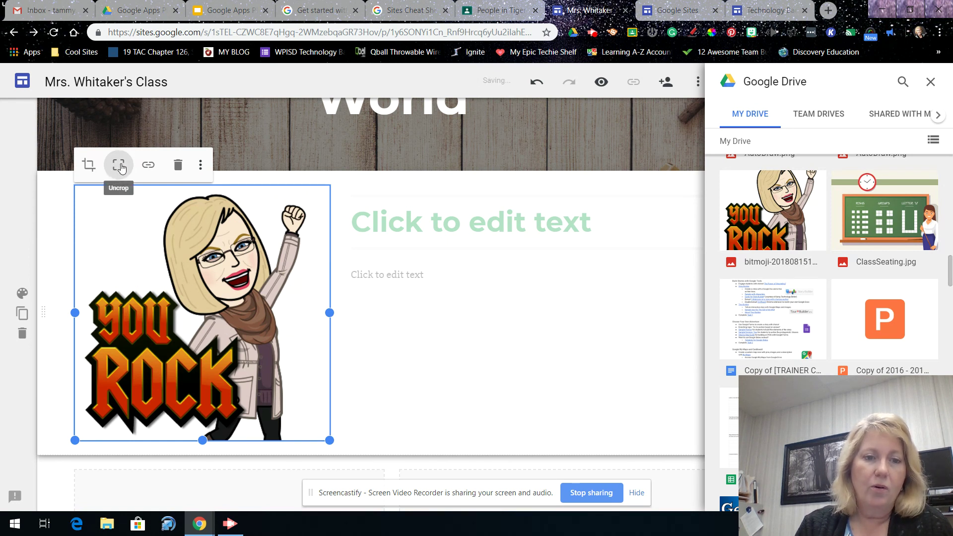
pyautogui.click(89, 166)
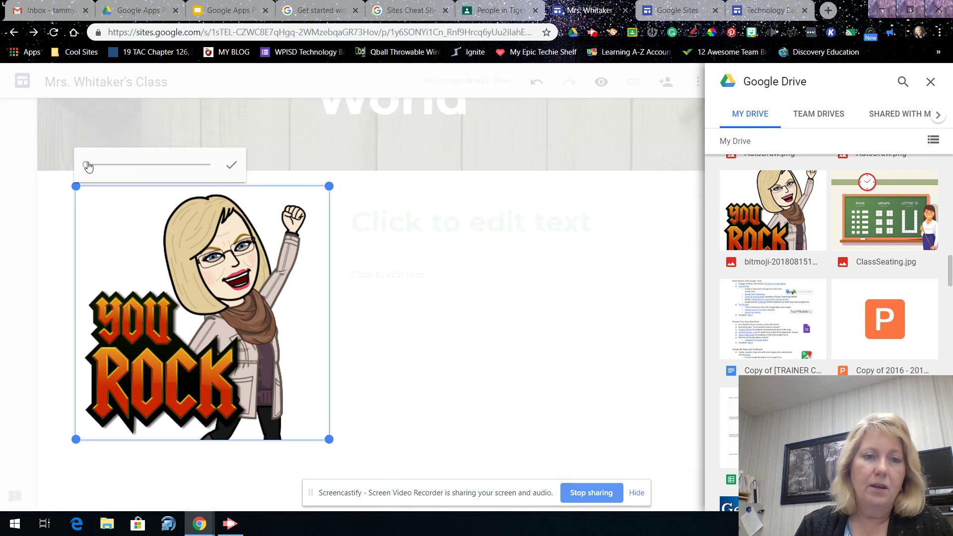
pyautogui.click(205, 166)
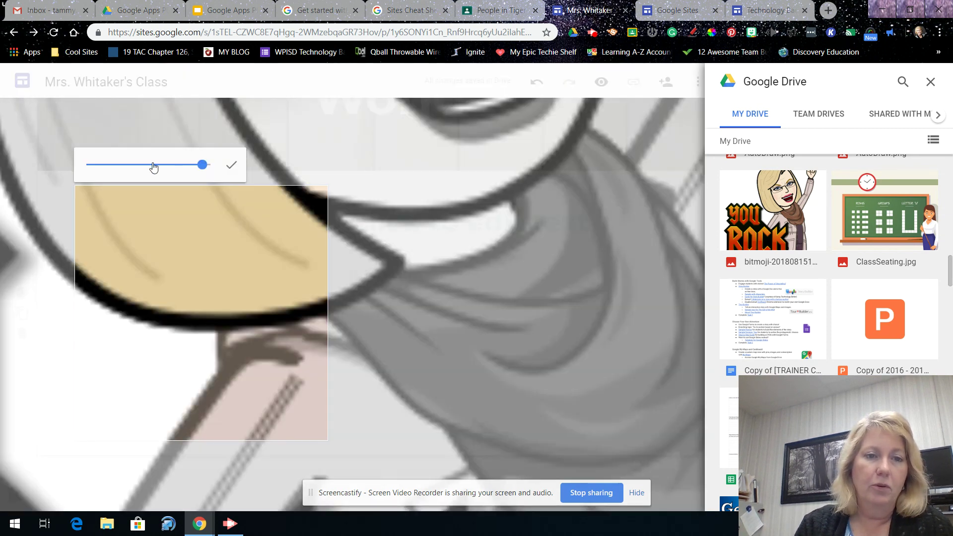
pyautogui.click(95, 165)
pyautogui.moveTo(72, 168); pyautogui.dragTo(64, 168)
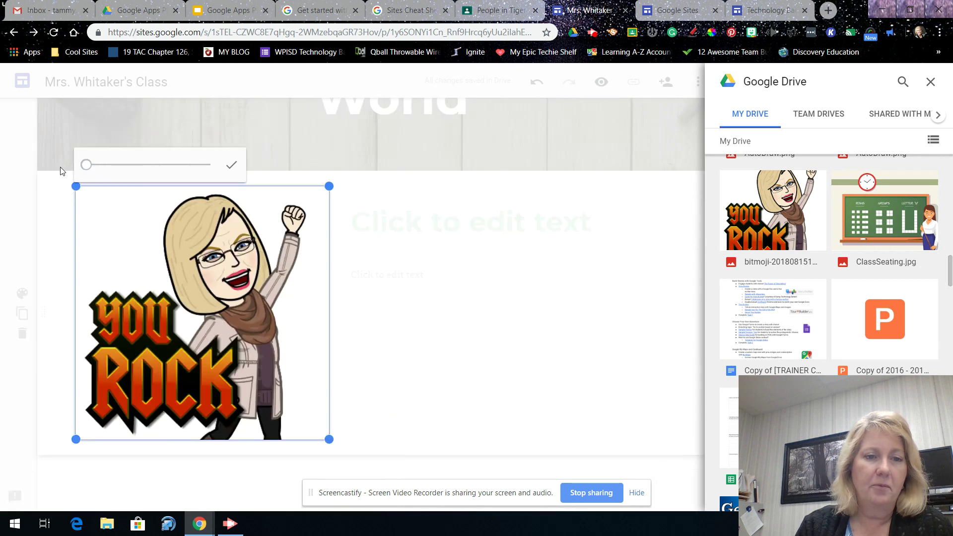
pyautogui.click(232, 169)
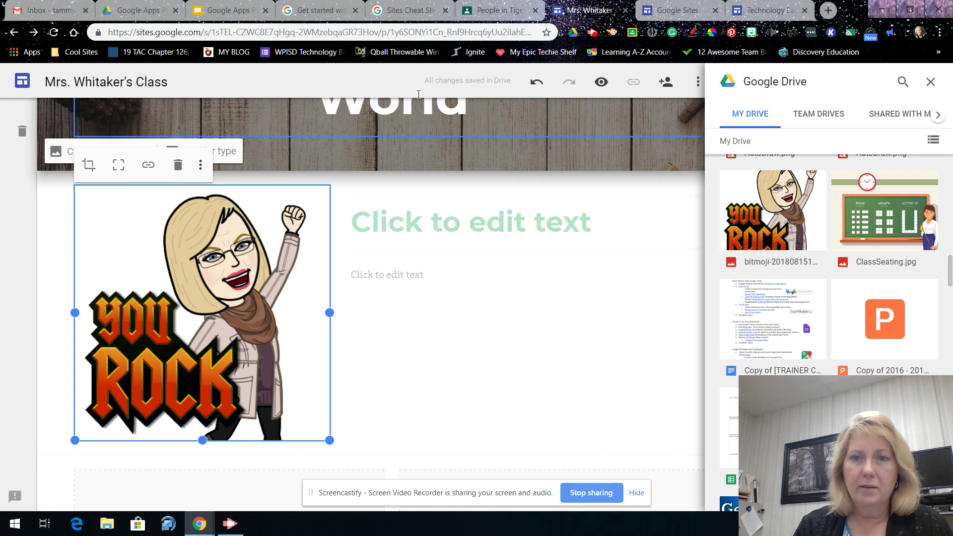
# Undo the crop changes on the "You Rock" picture and uncrop it again.
pyautogui.click(539, 83)
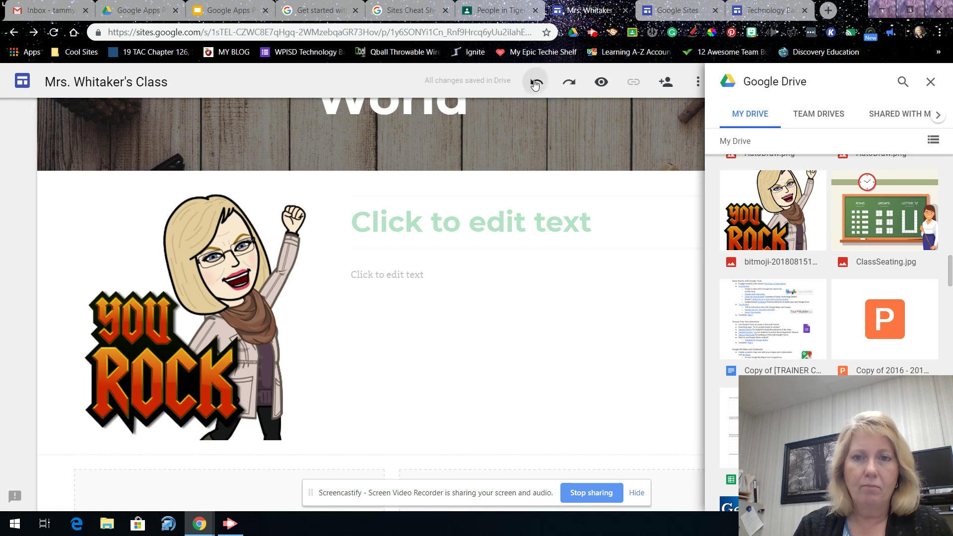
pyautogui.click(535, 84)
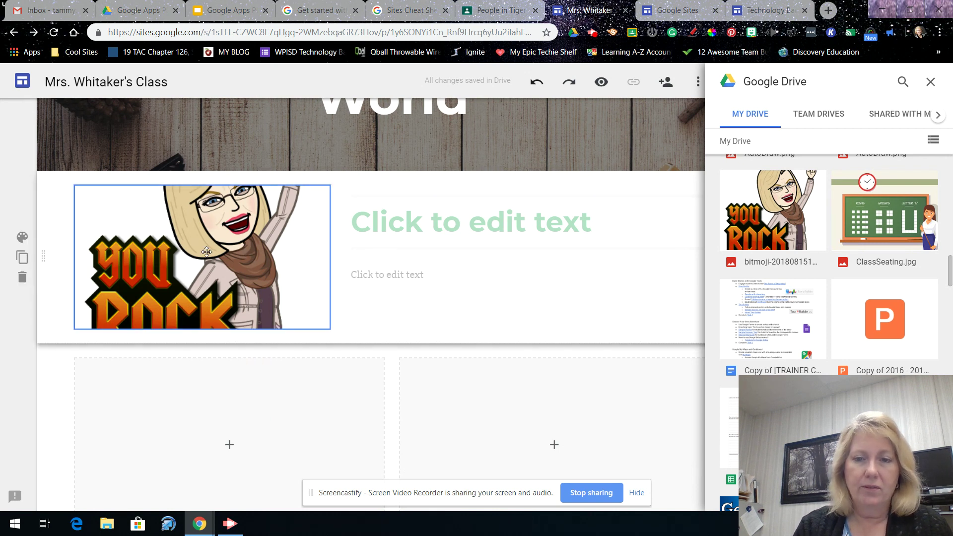
pyautogui.click(252, 259)
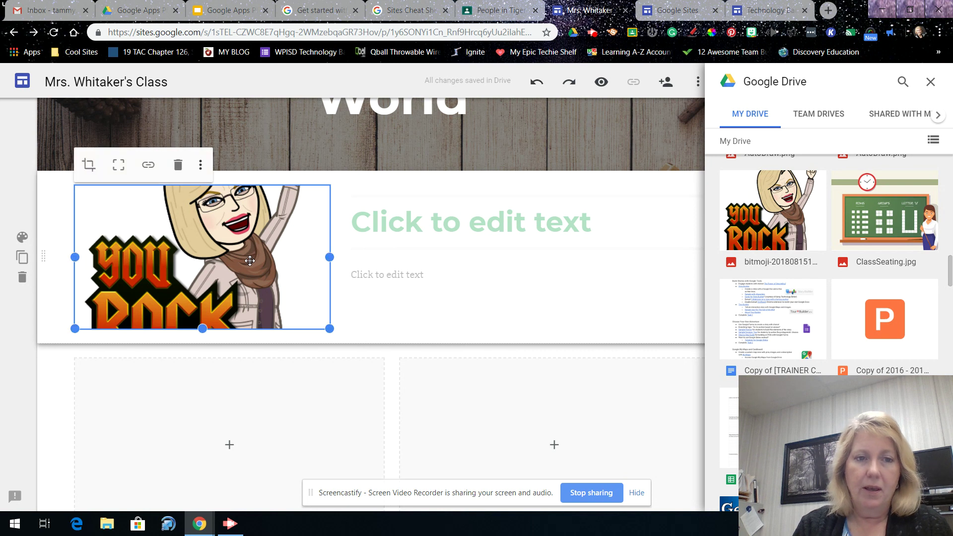
pyautogui.click(118, 164)
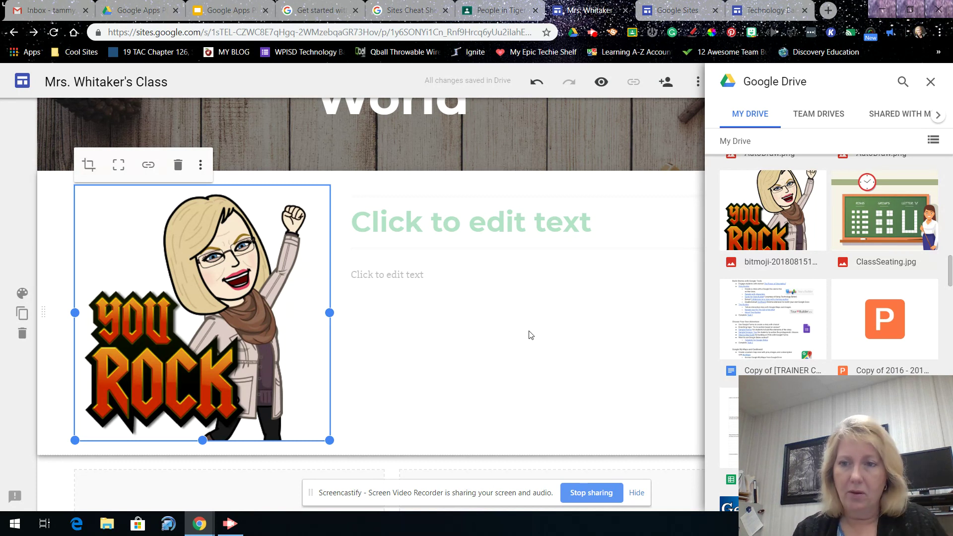
# Enter "This website will demonstrate how awesome our teachers are in WPISD." as the title text beside the picture.
pyautogui.click(469, 242)
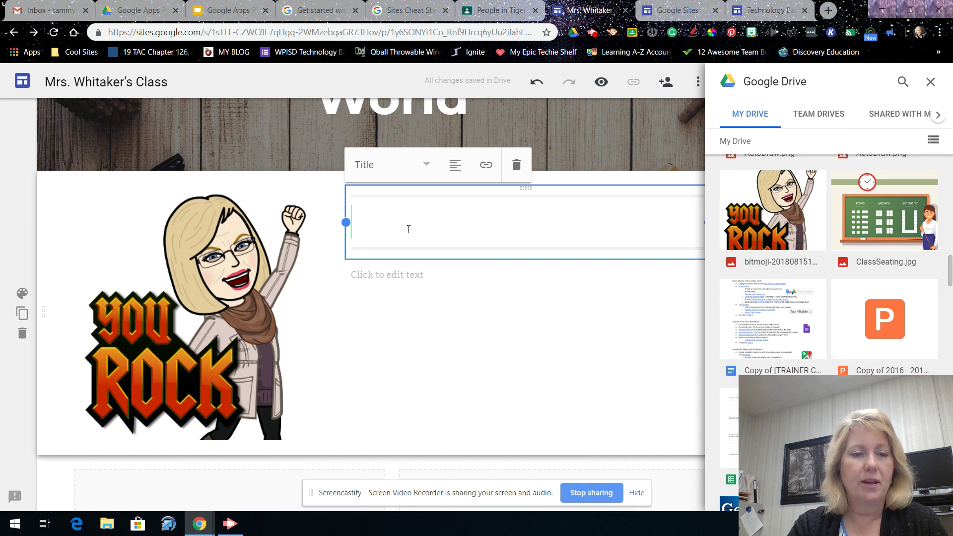
pyautogui.write('This w')
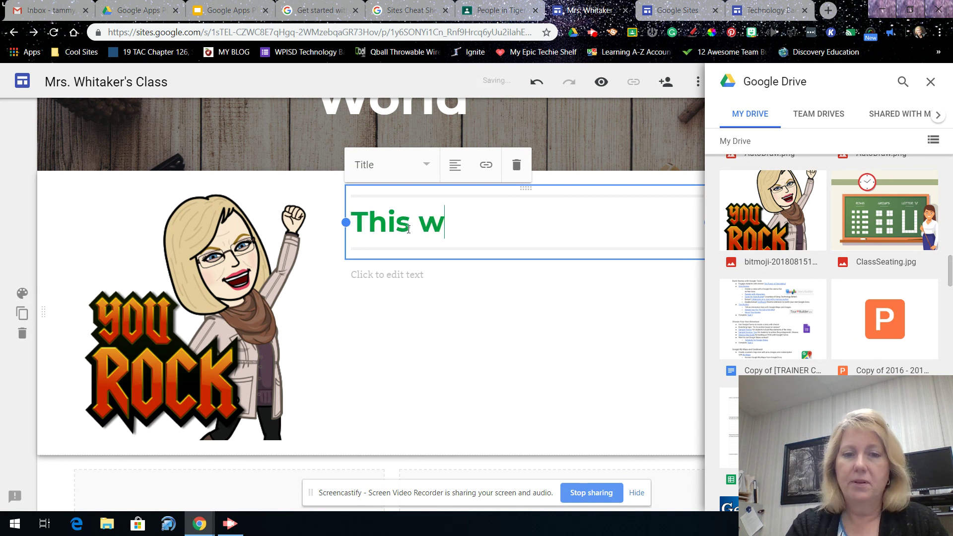
pyautogui.write('ebsite will ')
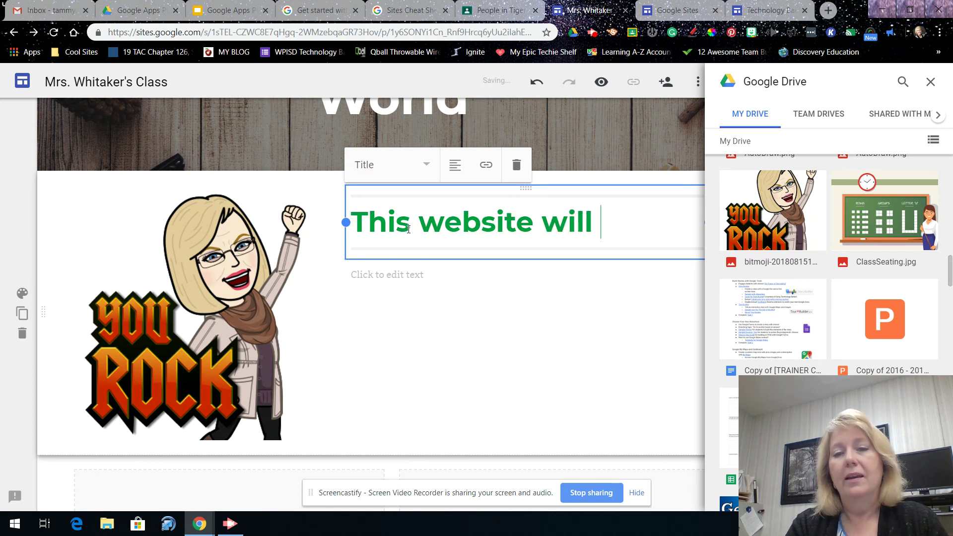
pyautogui.write('demonstrate ')
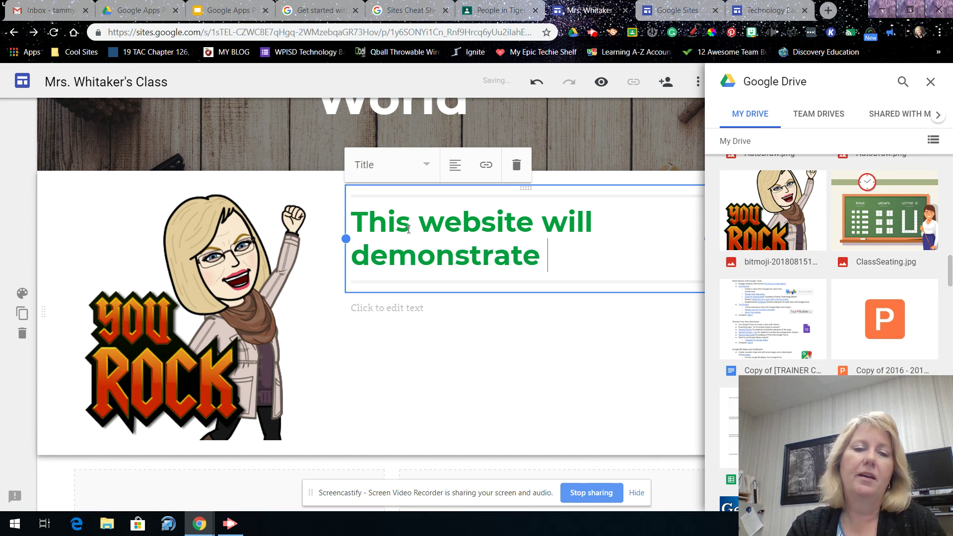
pyautogui.write('how awesome')
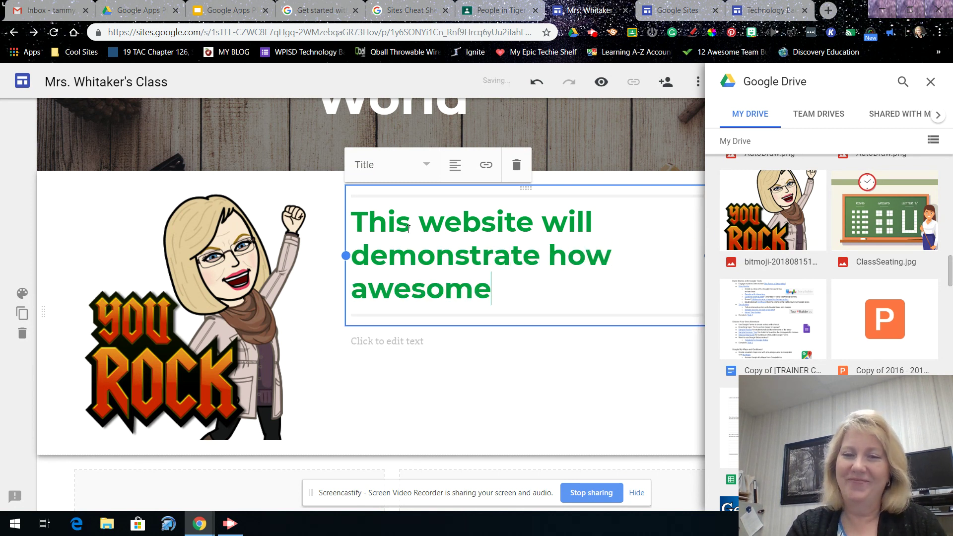
pyautogui.write(' our teachers ')
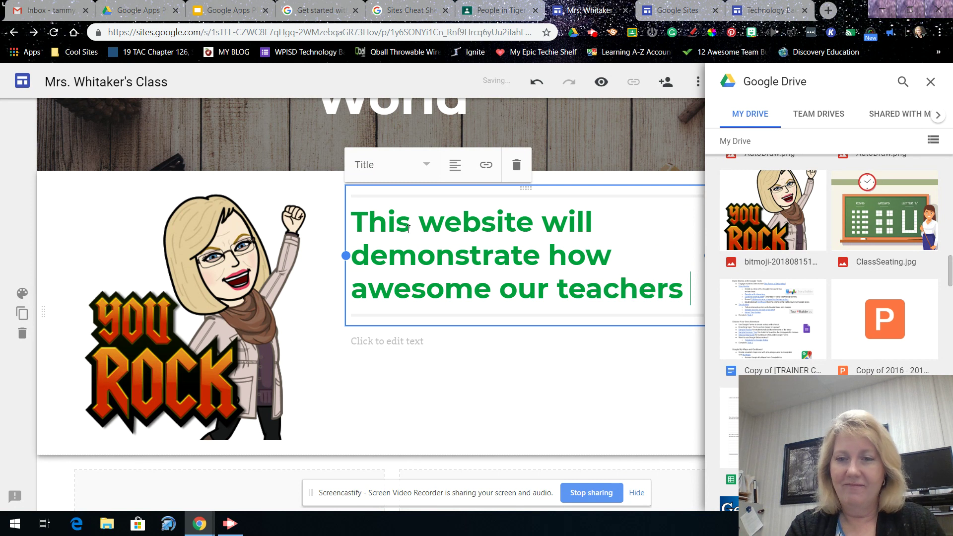
pyautogui.write('are in WPISD')
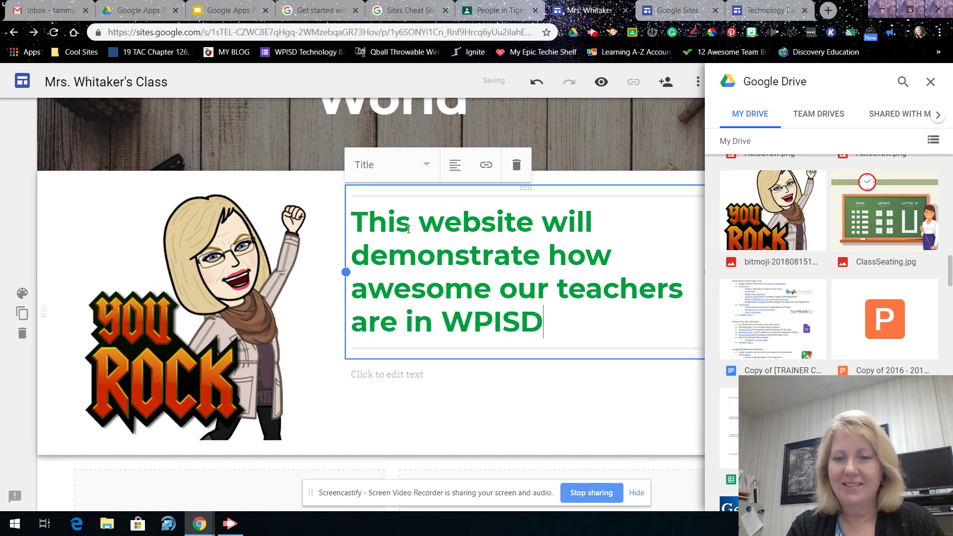
pyautogui.write('.')
# Compare the text styles of the two text boxes beside the picture and apply the Heading style to the website statement.
pyautogui.click(399, 374)
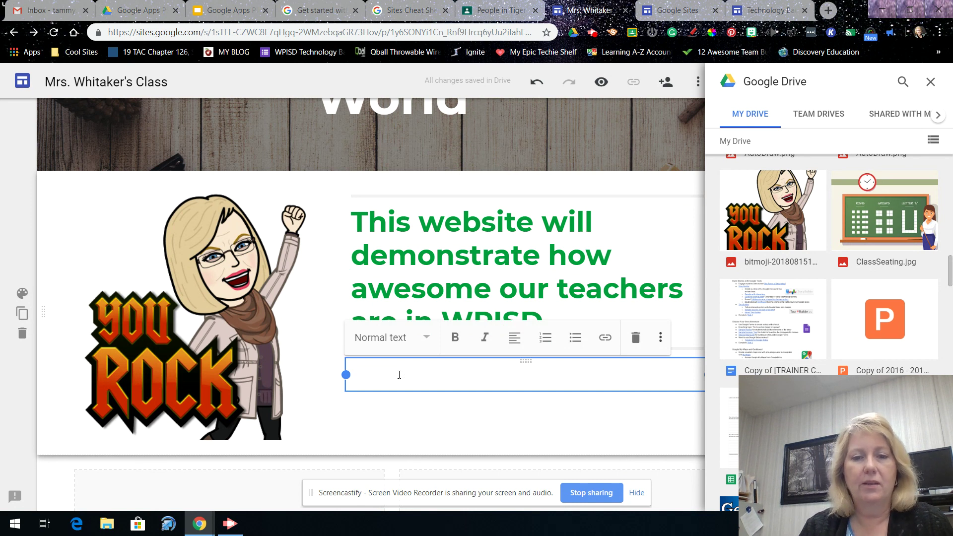
pyautogui.click(411, 288)
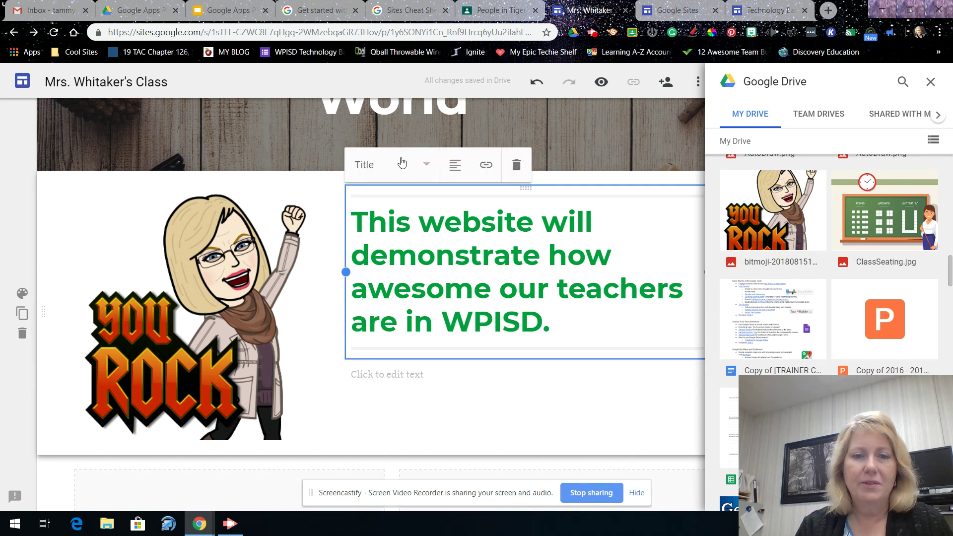
pyautogui.click(410, 374)
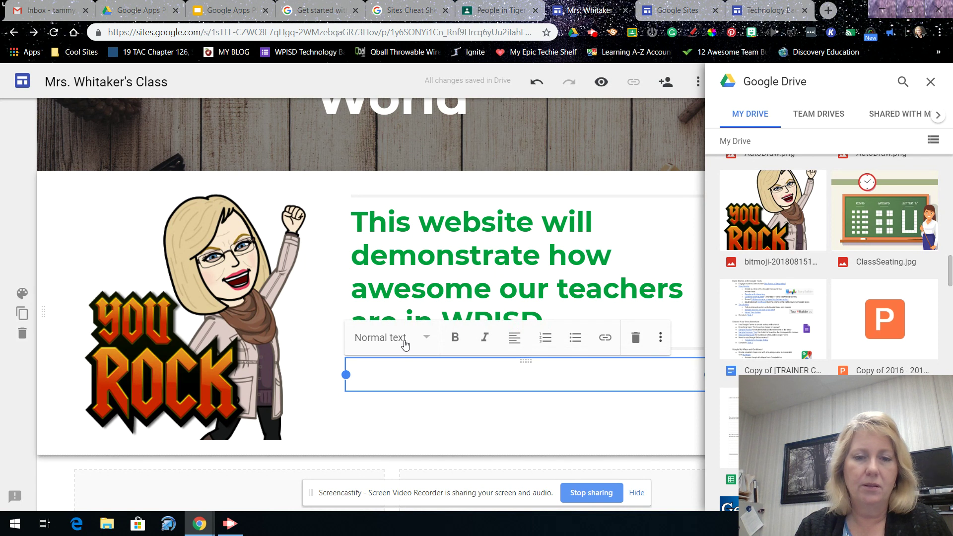
pyautogui.click(444, 242)
pyautogui.click(425, 165)
pyautogui.click(377, 214)
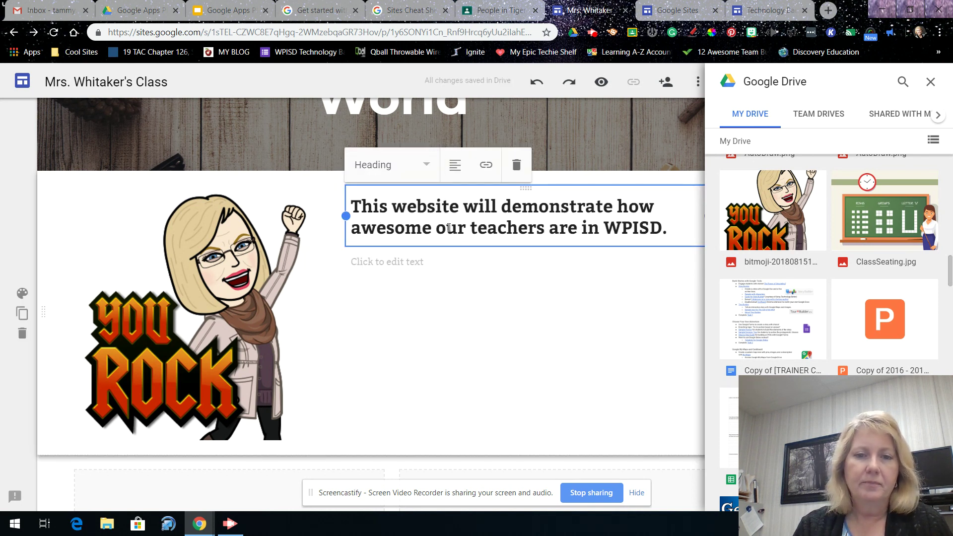
# Try the Heading style on the empty text box below the website statement and set it to Title.
pyautogui.click(459, 291)
pyautogui.click(445, 265)
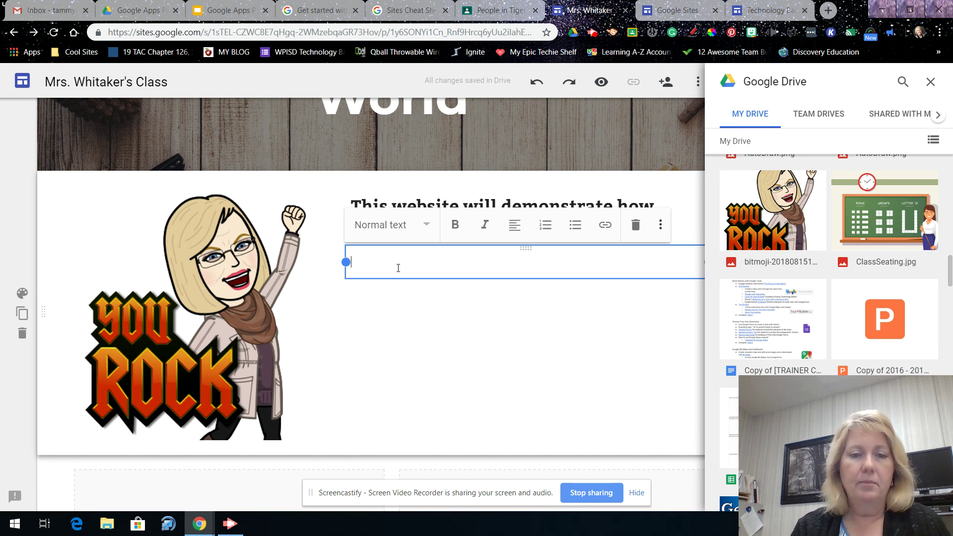
pyautogui.click(420, 231)
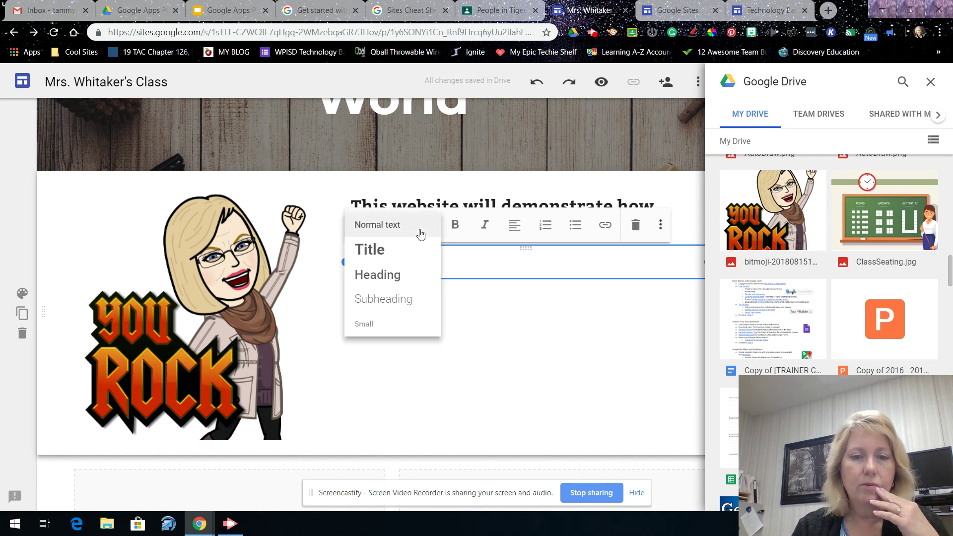
pyautogui.click(386, 281)
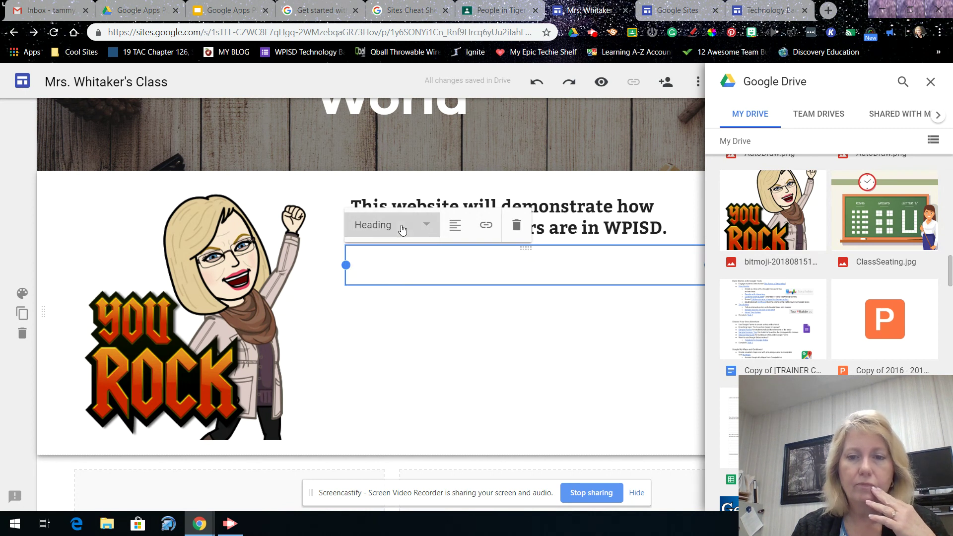
pyautogui.click(400, 224)
pyautogui.click(381, 250)
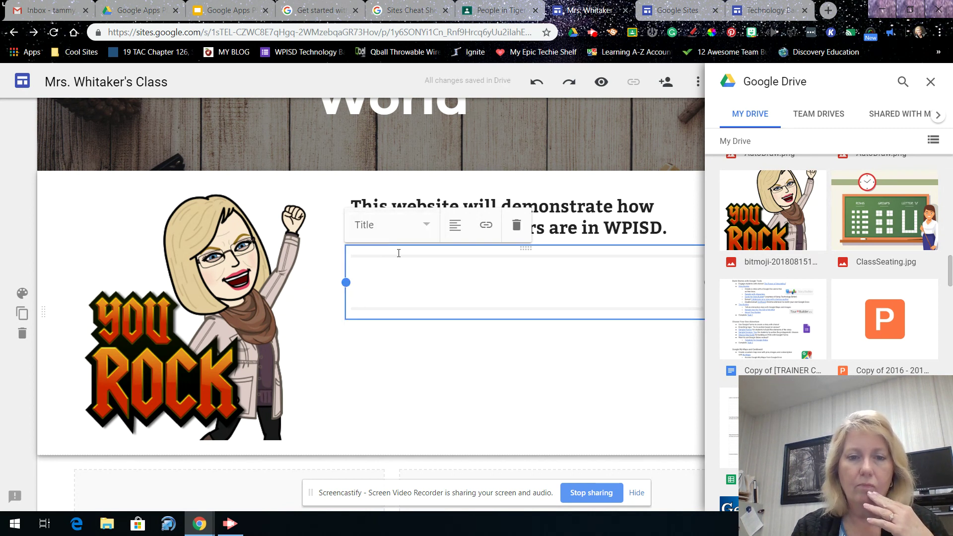
# Set the website statement back to the Title style.
pyautogui.click(576, 203)
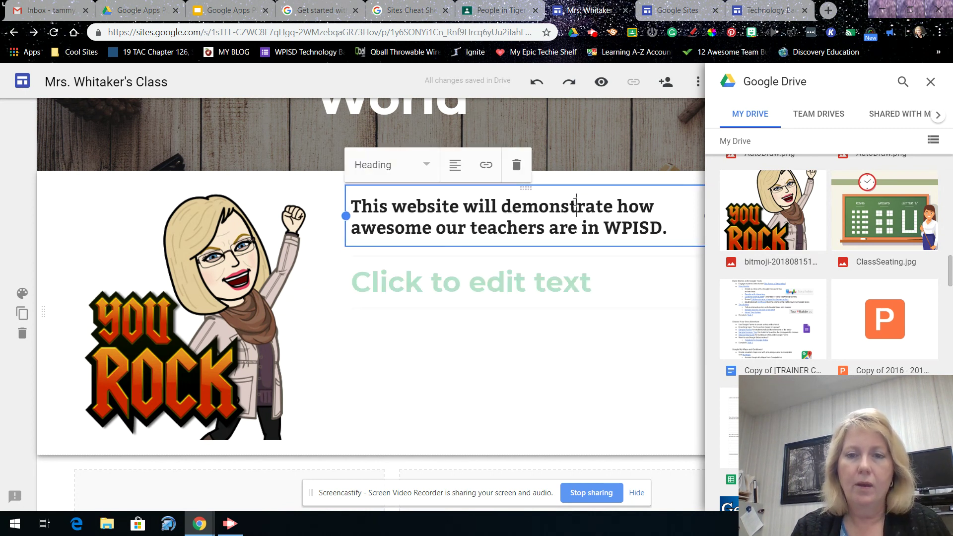
pyautogui.click(422, 166)
pyautogui.click(375, 196)
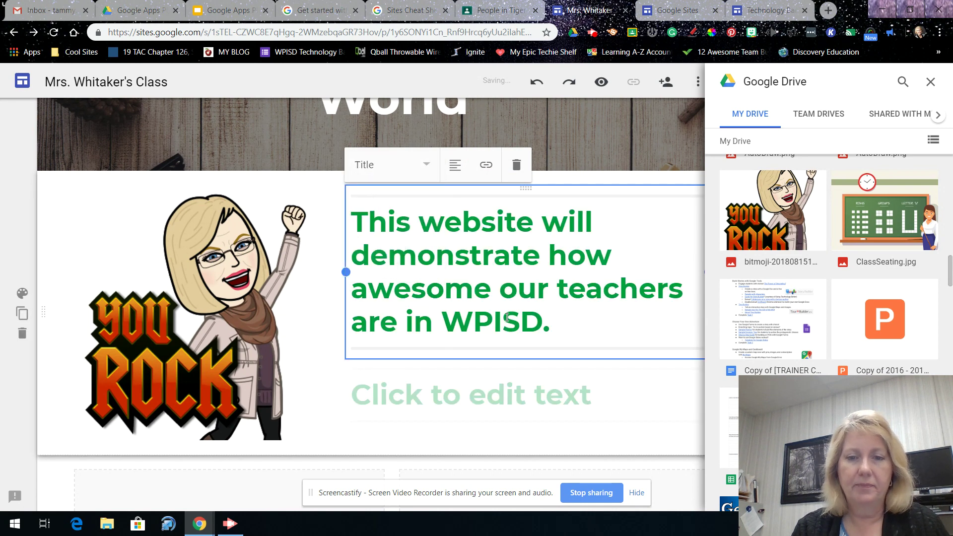
# Select the first image-and-caption group in the two-image layout and close the Google Drive file browser.
pyautogui.scroll(-5, 405, 403)
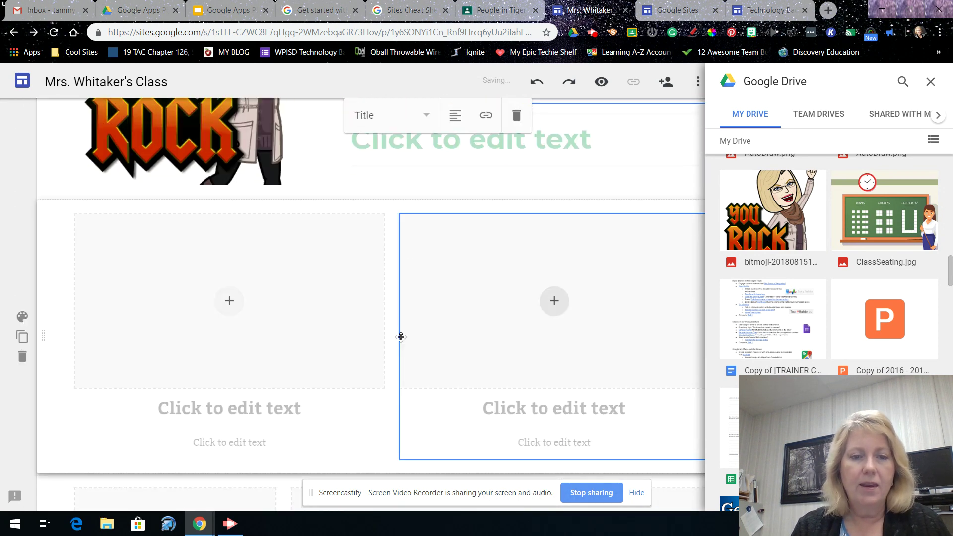
pyautogui.click(320, 310)
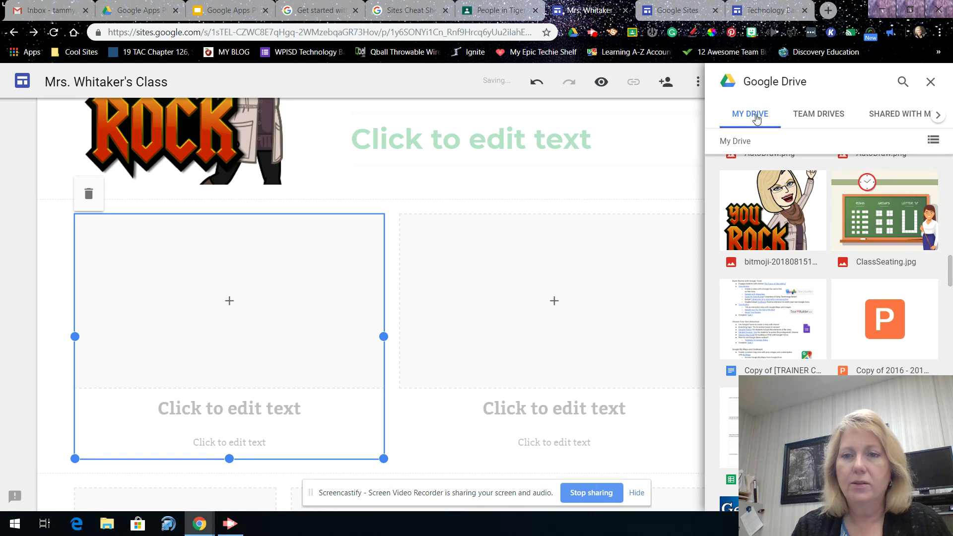
pyautogui.click(931, 80)
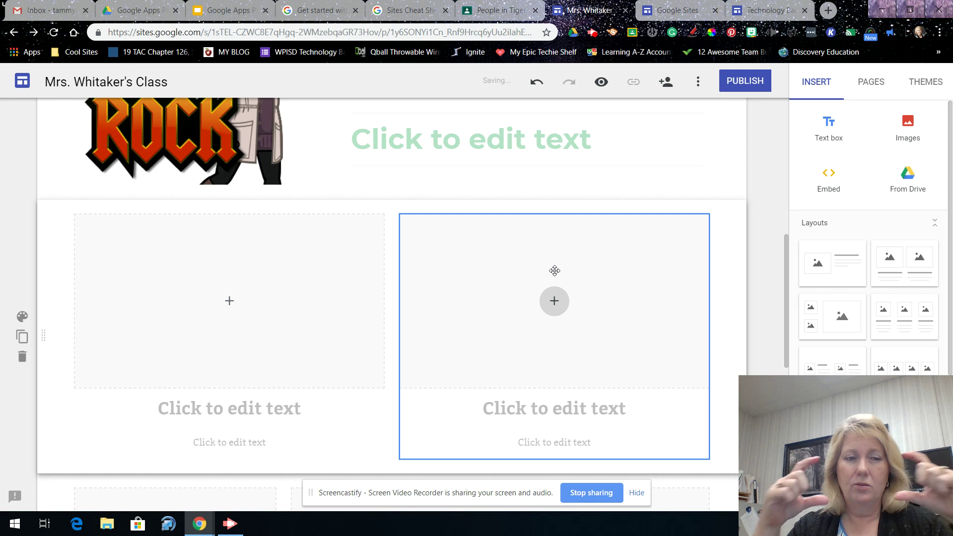
# Delete the two-image layout section and the collage layout section below the picture-and-text section.
pyautogui.click(22, 359)
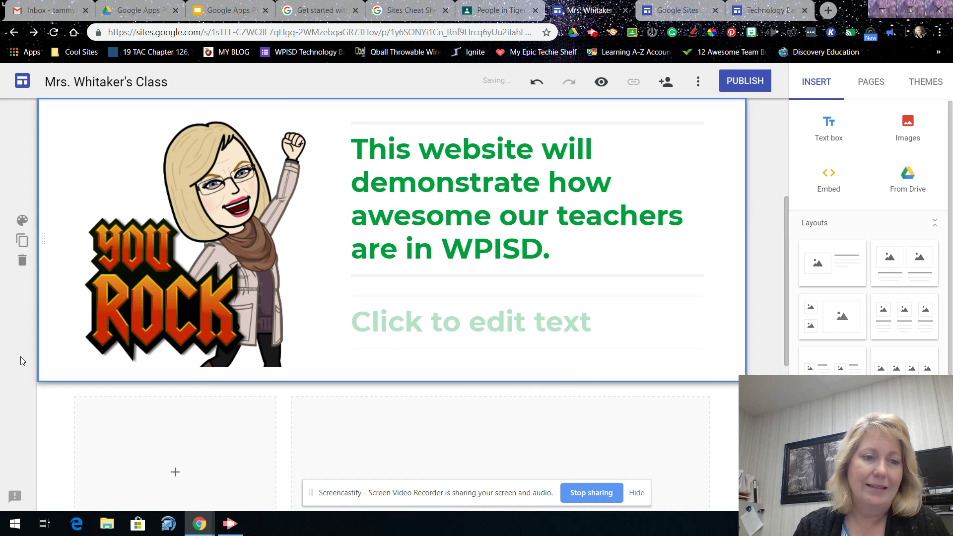
pyautogui.scroll(-2, 205, 407)
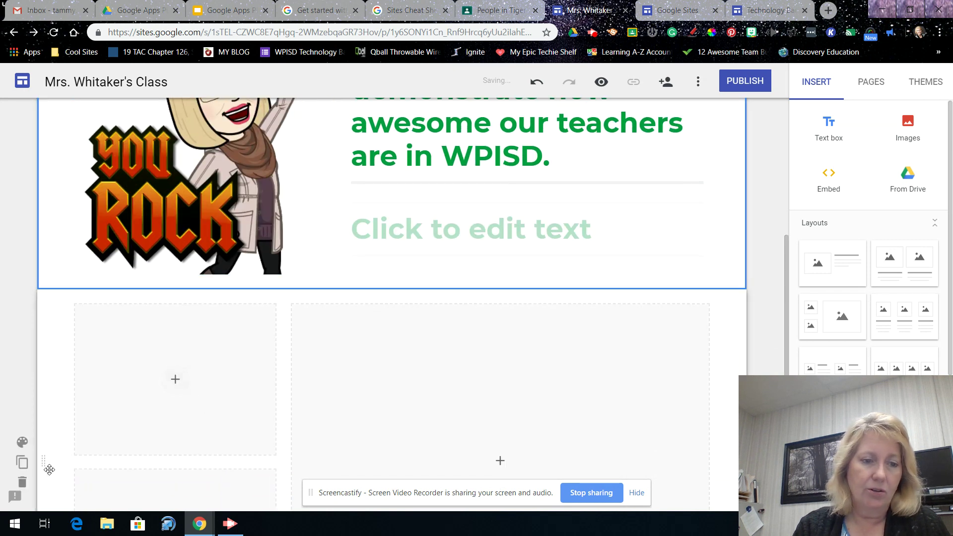
pyautogui.click(22, 482)
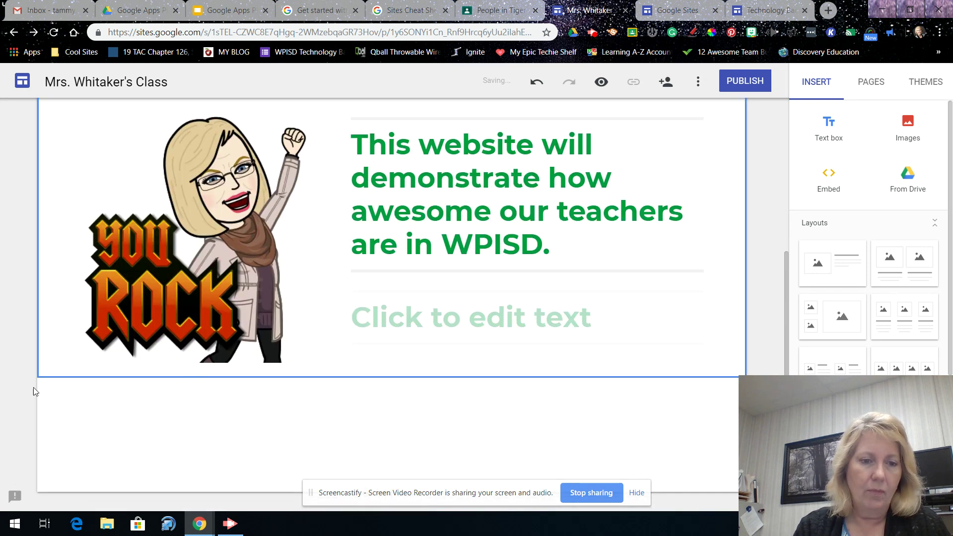
# Insert the four-image layout below the picture section and try its first placeholder's insert options and its caption boxes.
pyautogui.scroll(5, 352, 325)
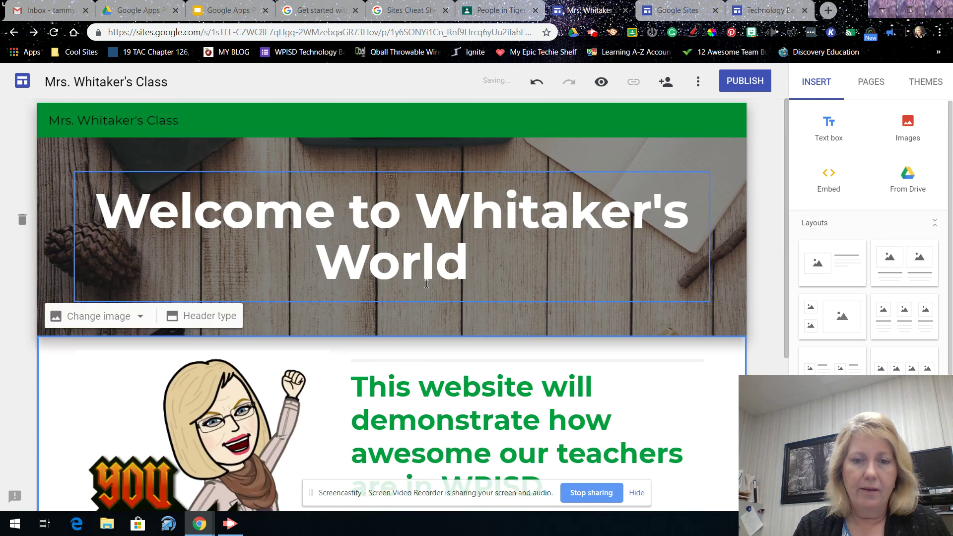
pyautogui.scroll(-5, 426, 284)
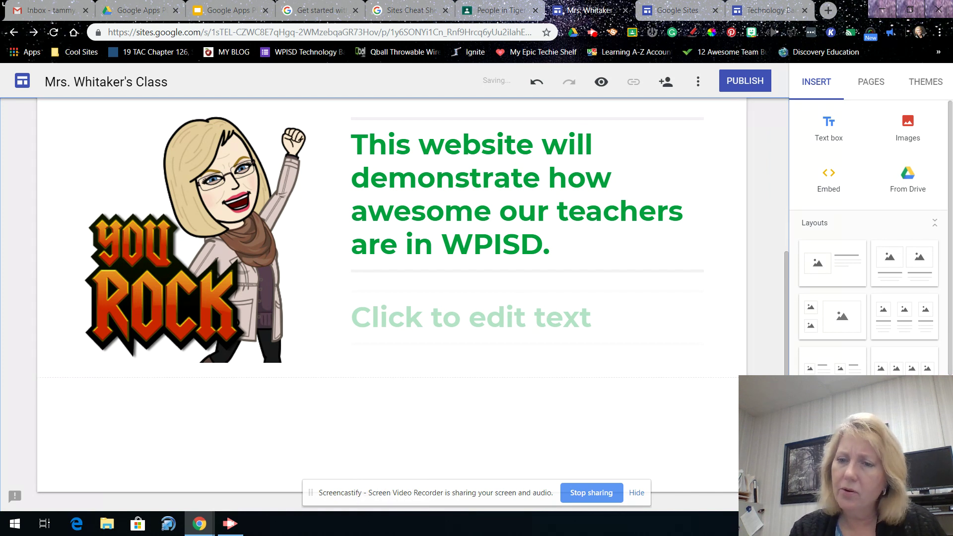
pyautogui.click(910, 370)
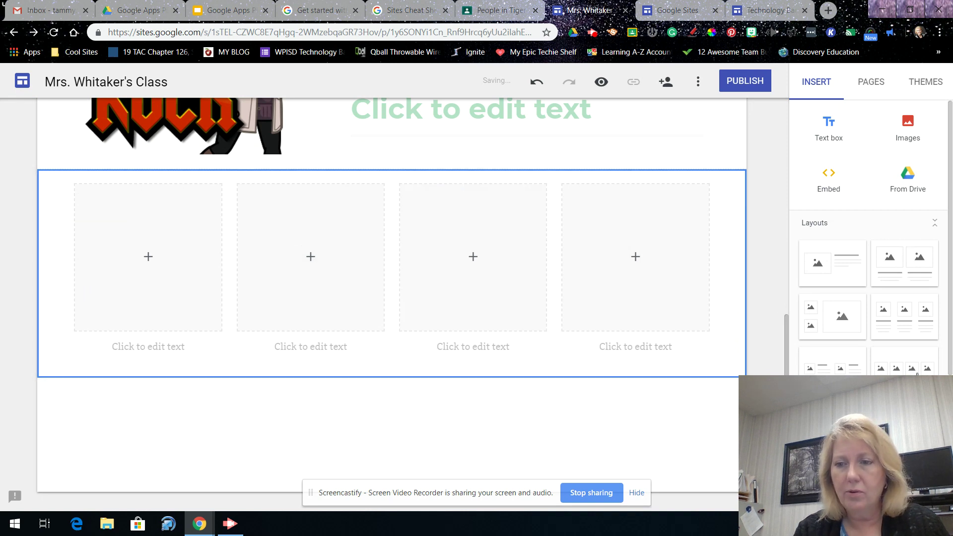
pyautogui.click(150, 259)
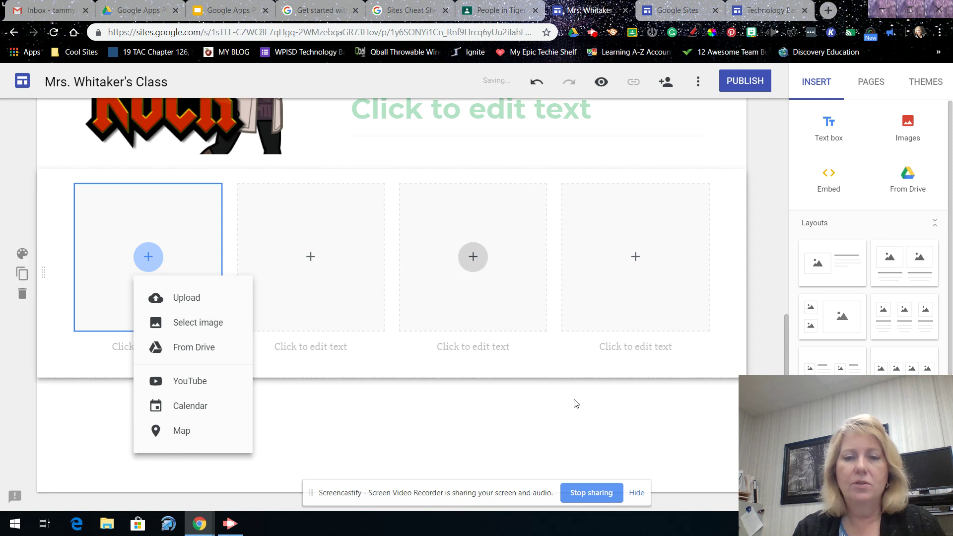
pyautogui.click(482, 350)
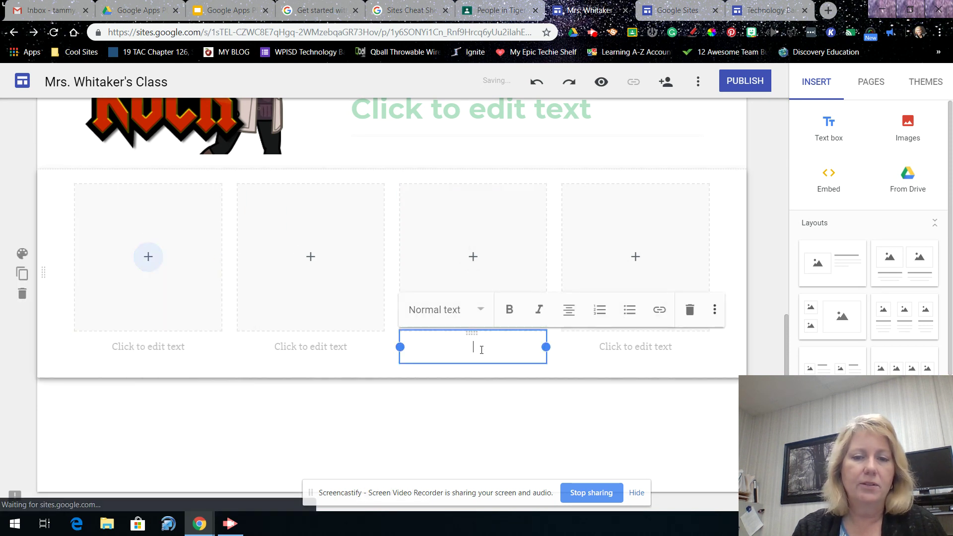
pyautogui.click(310, 355)
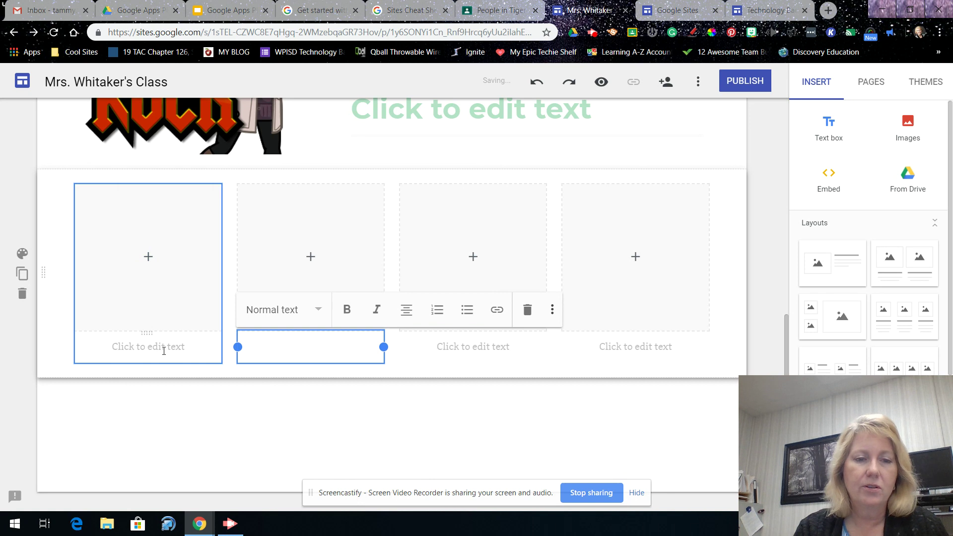
pyautogui.click(146, 347)
# Delete the four-image layout section.
pyautogui.scroll(1, 624, 331)
pyautogui.scroll(7, 625, 330)
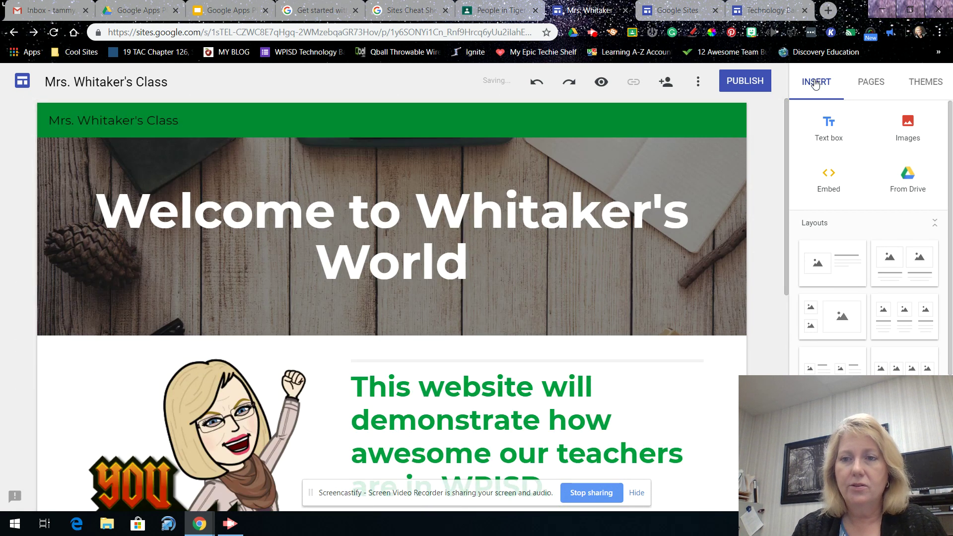
pyautogui.scroll(-7, 733, 265)
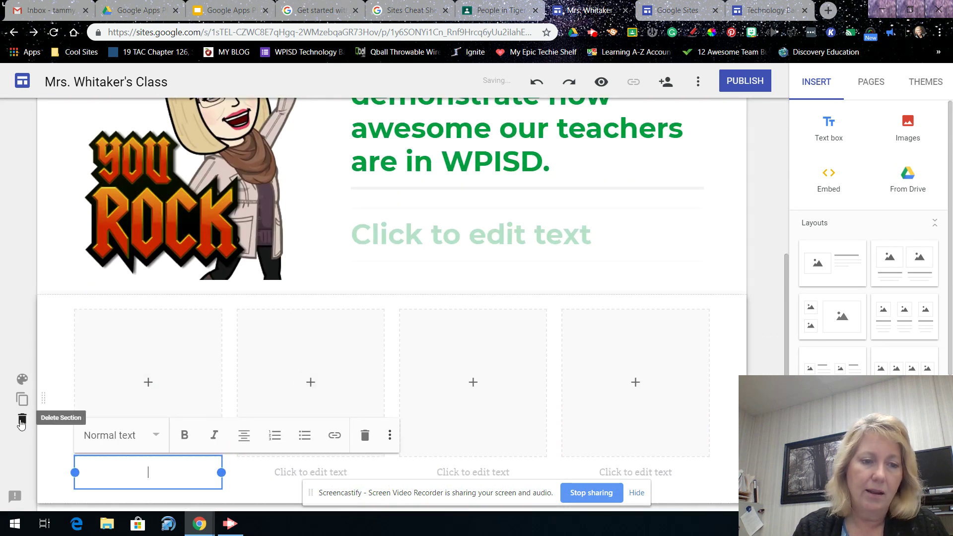
pyautogui.click(21, 425)
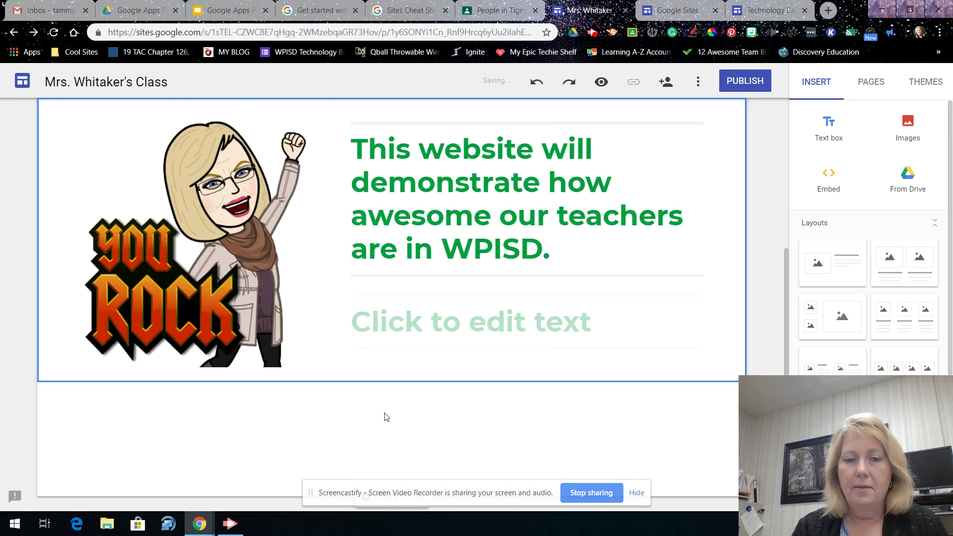
# Insert a text box and move its section up between the header banner and the picture section.
pyautogui.click(826, 133)
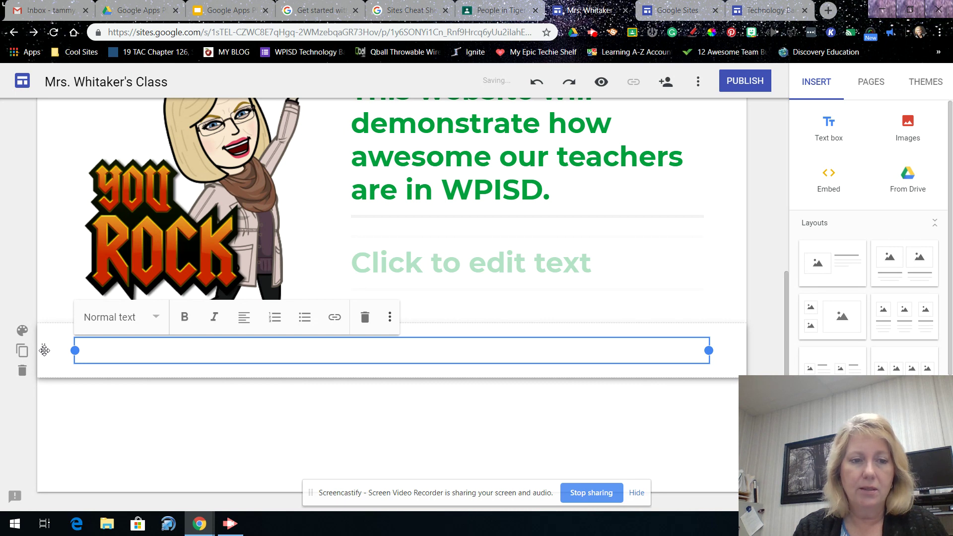
pyautogui.moveTo(44, 350)
pyautogui.mouseDown()
pyautogui.moveTo(39, 392)
pyautogui.moveTo(42, 383)
pyautogui.moveTo(56, 461)
pyautogui.moveTo(41, 358)
pyautogui.mouseUp()
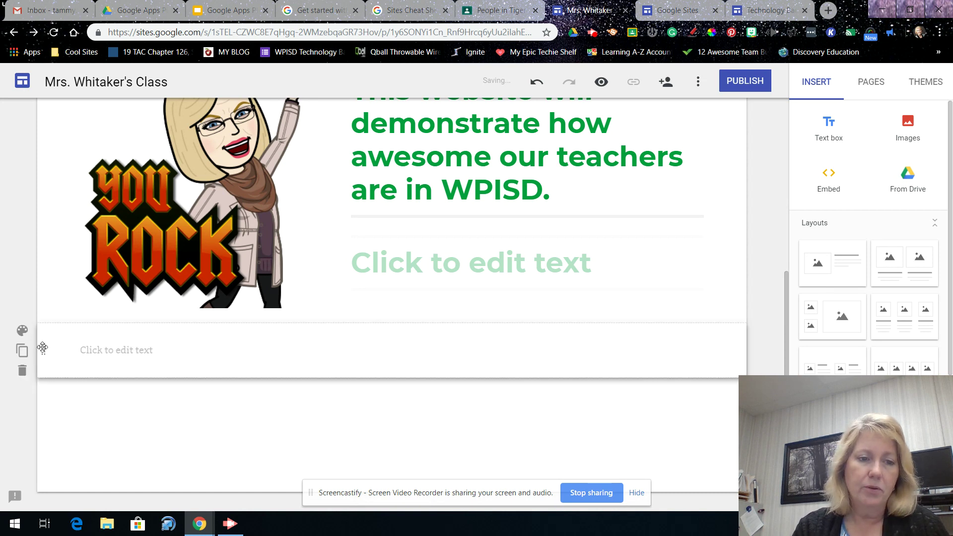
pyautogui.scroll(2, 44, 350)
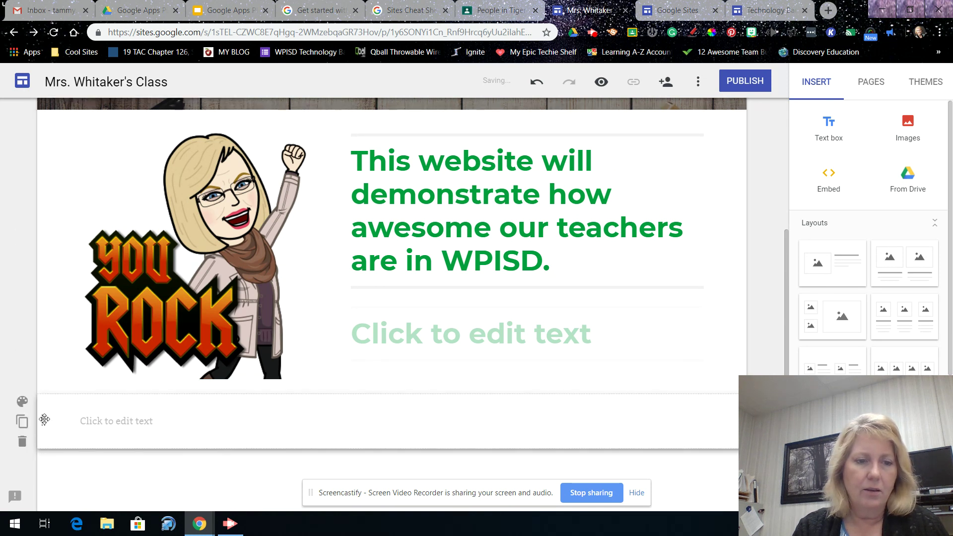
pyautogui.moveTo(44, 420); pyautogui.dragTo(37, 333)
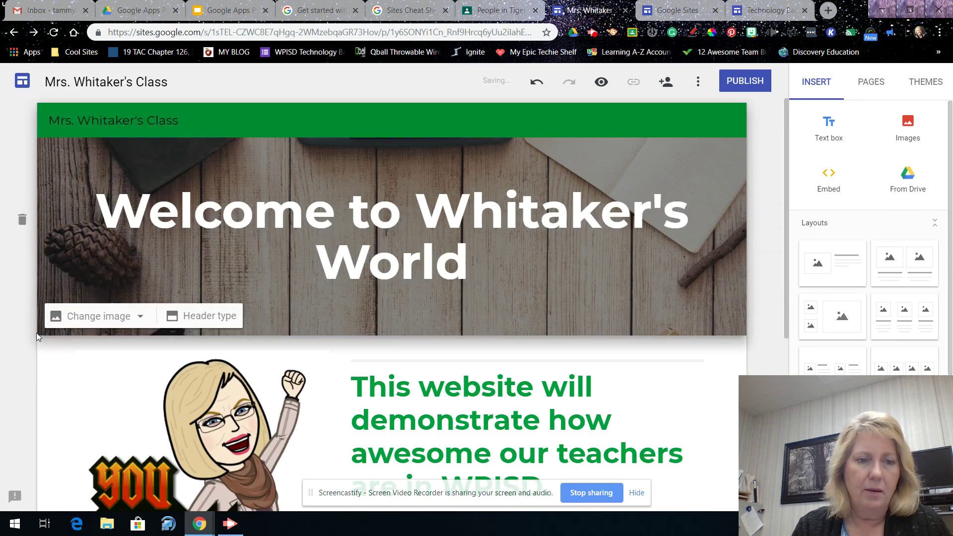
pyautogui.scroll(-4, 64, 372)
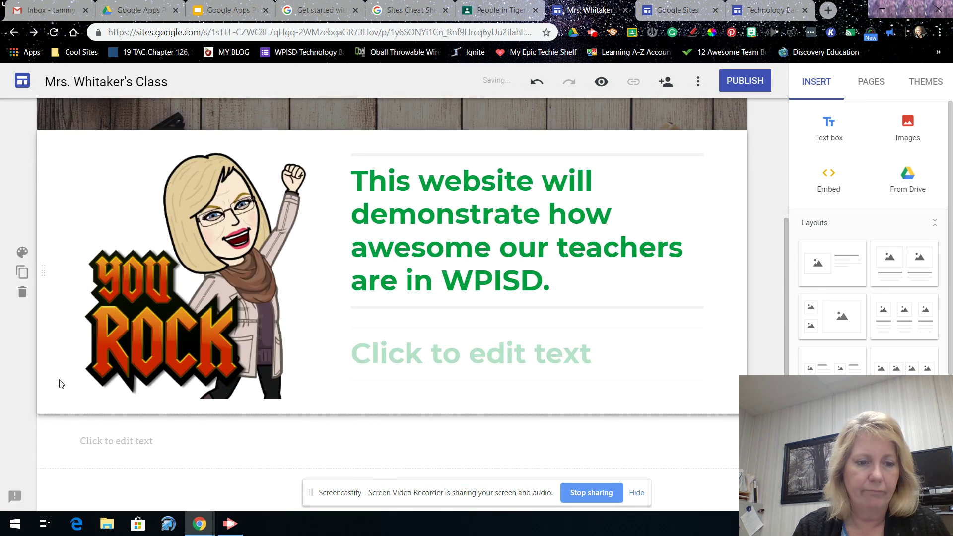
pyautogui.moveTo(43, 442); pyautogui.dragTo(44, 156)
pyautogui.click(104, 159)
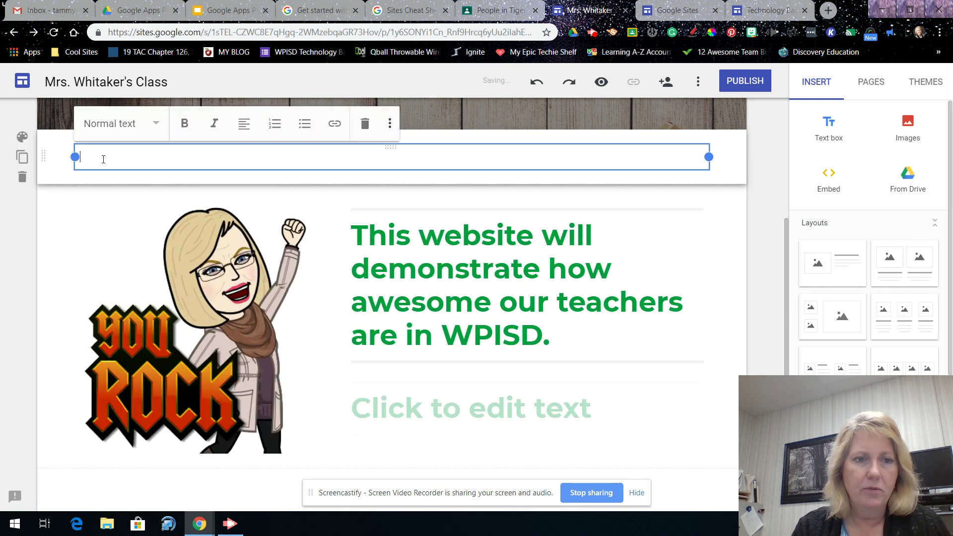
# Look over the section styles for the empty text section and apply Emphasis 1.
pyautogui.click(60, 165)
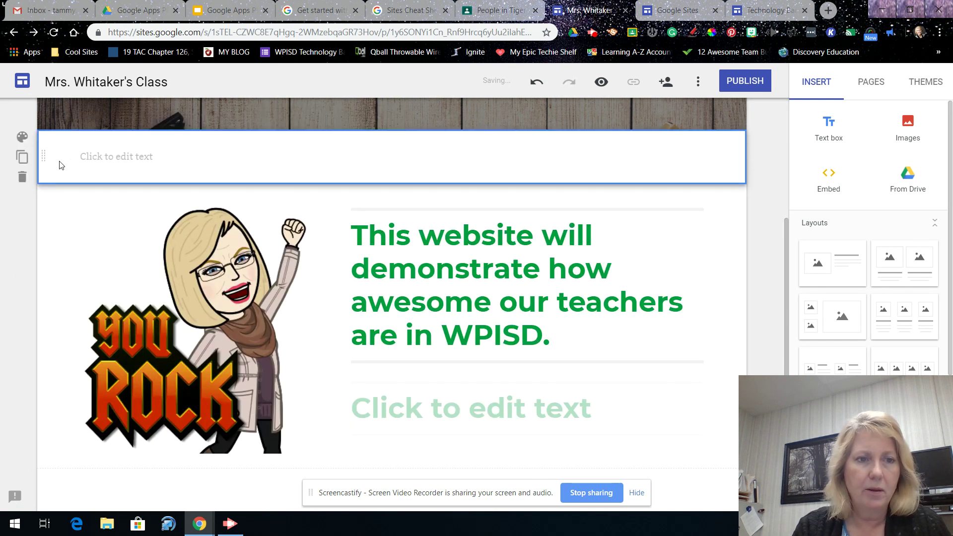
pyautogui.click(22, 139)
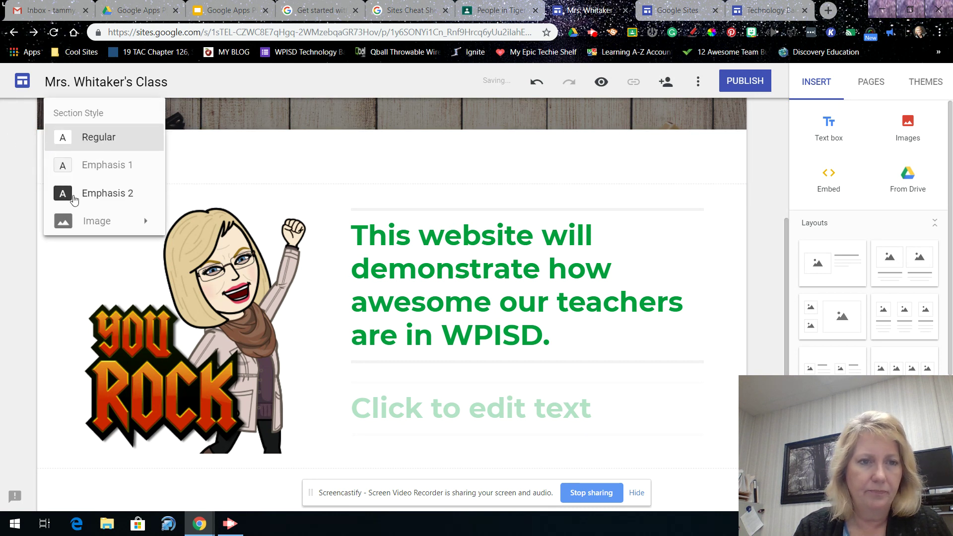
pyautogui.moveTo(84, 221)
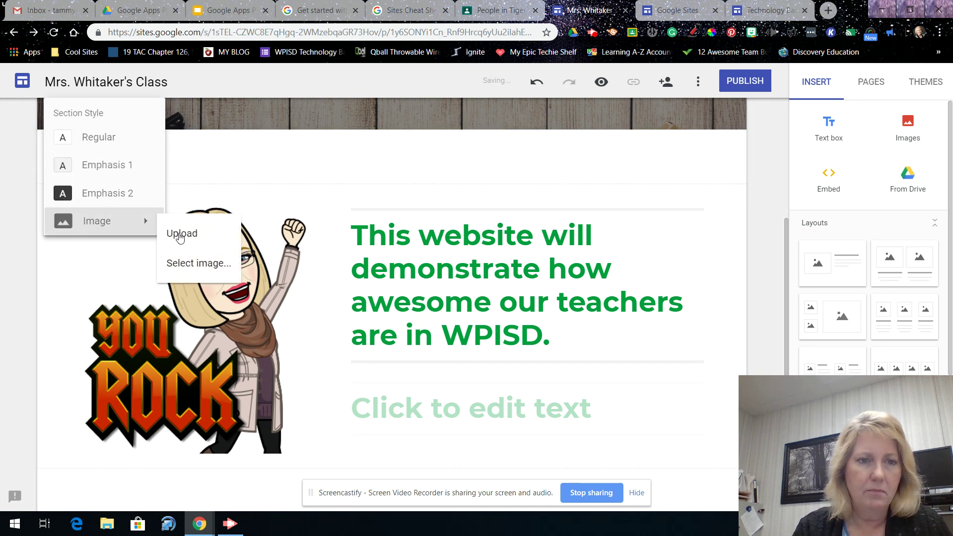
pyautogui.click(65, 170)
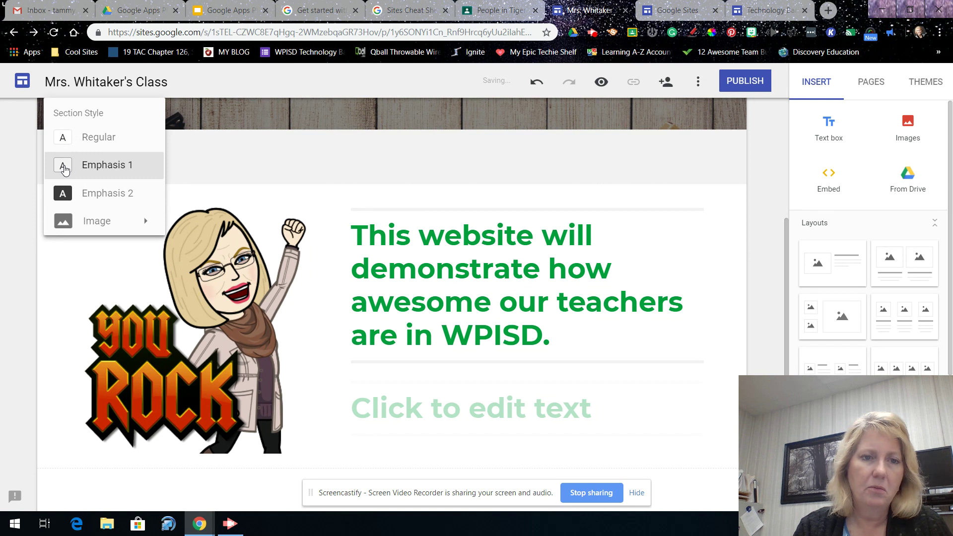
# Set the empty text section's background to the turquoise beach and ocean image from the image gallery.
pyautogui.moveTo(82, 230)
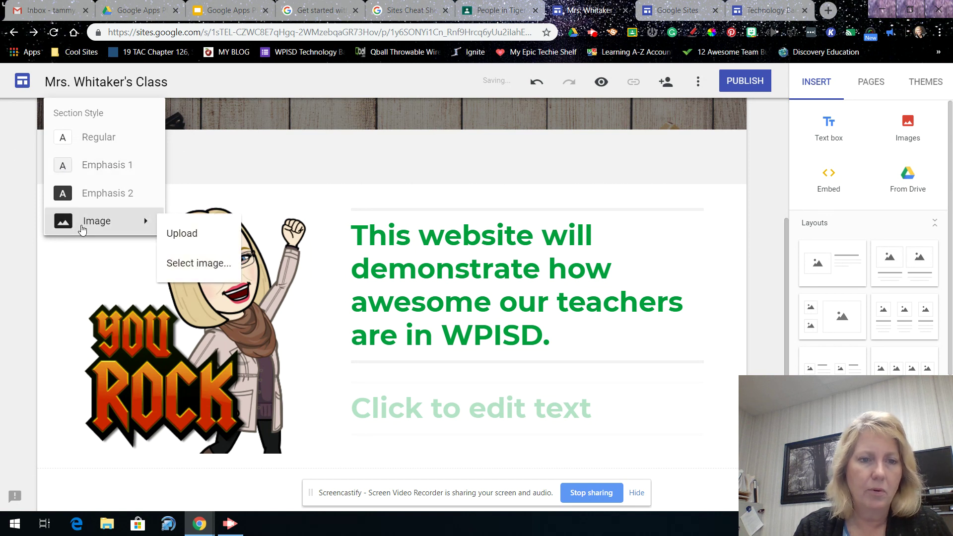
pyautogui.click(184, 265)
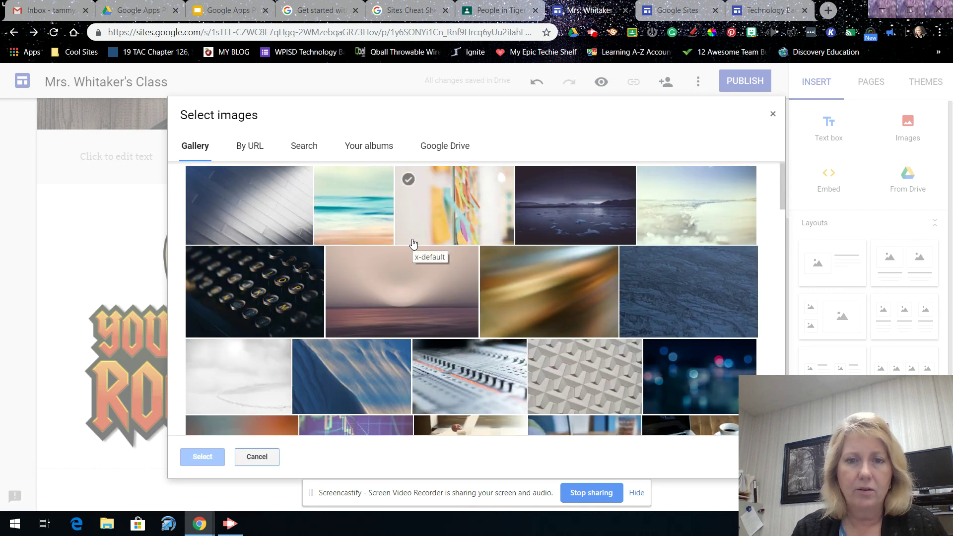
pyautogui.scroll(-1, 410, 243)
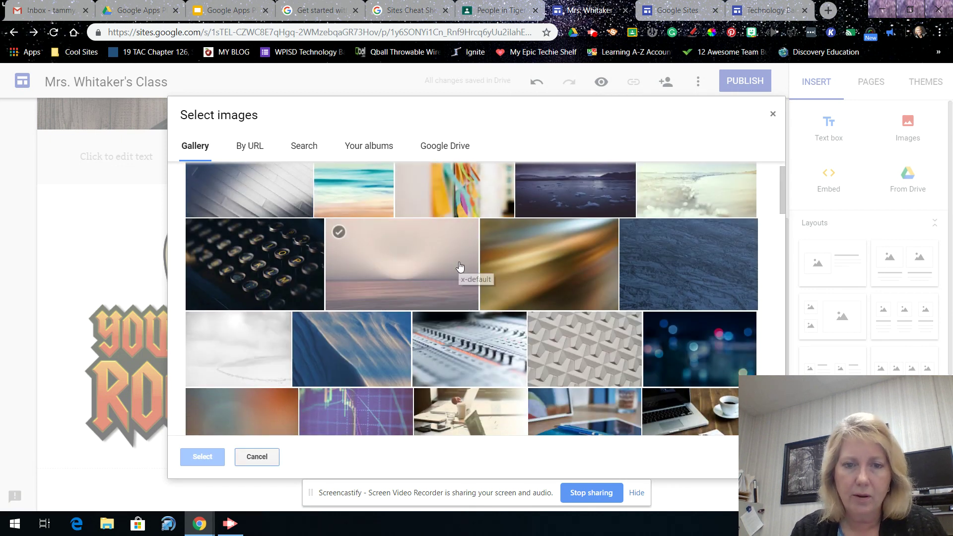
pyautogui.scroll(-2, 487, 322)
pyautogui.scroll(-3, 487, 322)
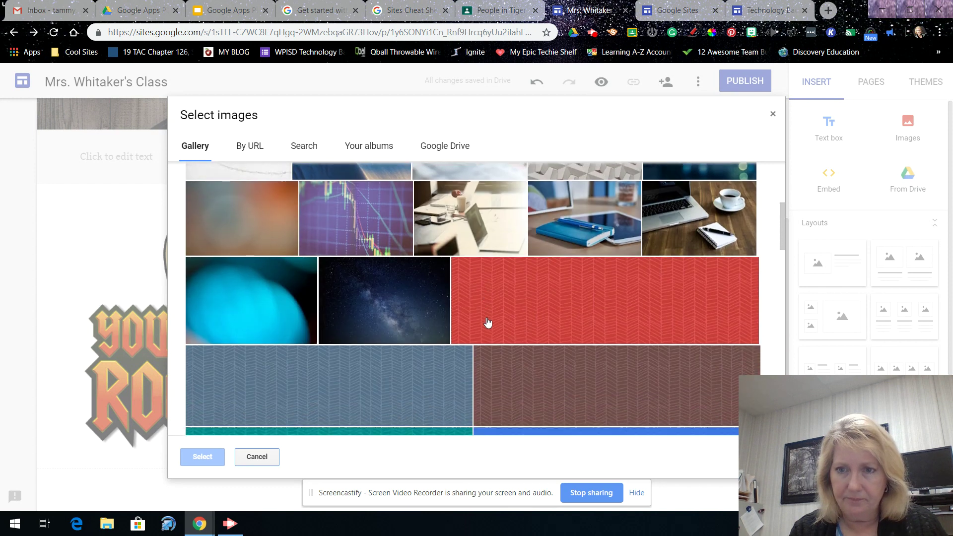
pyautogui.scroll(-8, 487, 321)
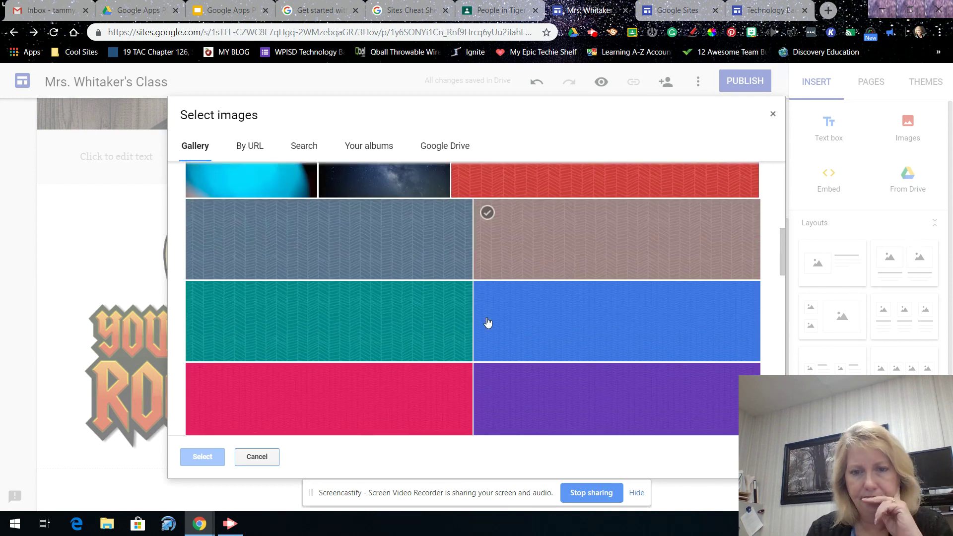
pyautogui.scroll(-6, 487, 322)
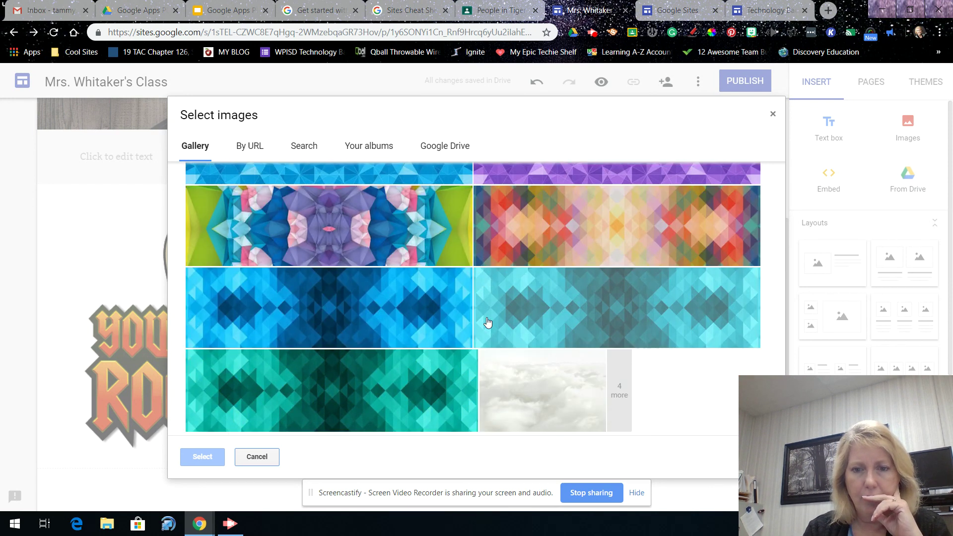
pyautogui.scroll(10, 487, 322)
pyautogui.scroll(10, 487, 322)
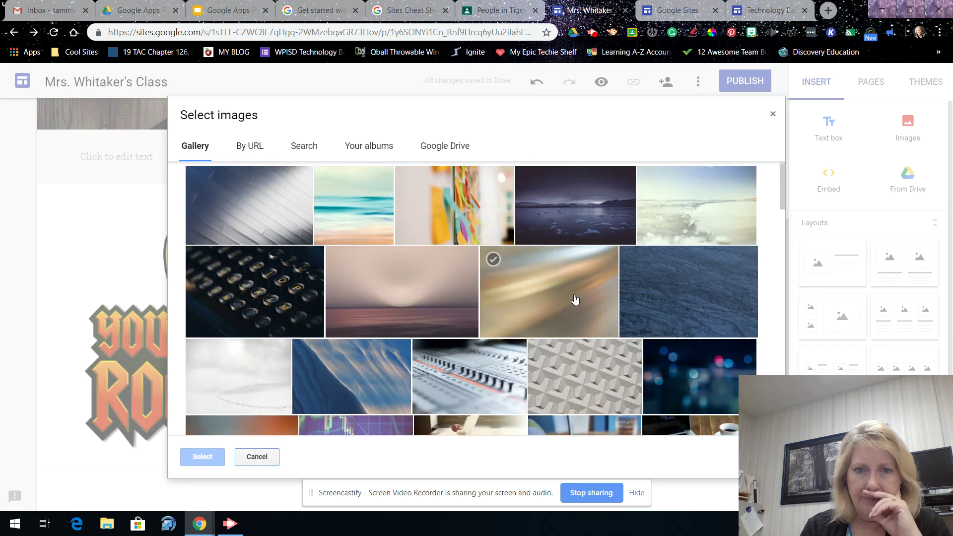
pyautogui.click(357, 205)
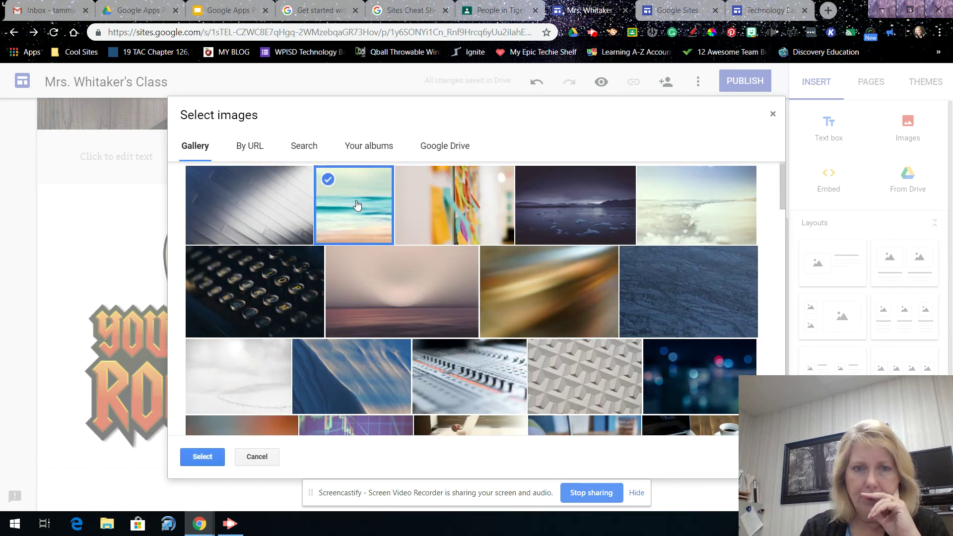
pyautogui.click(202, 457)
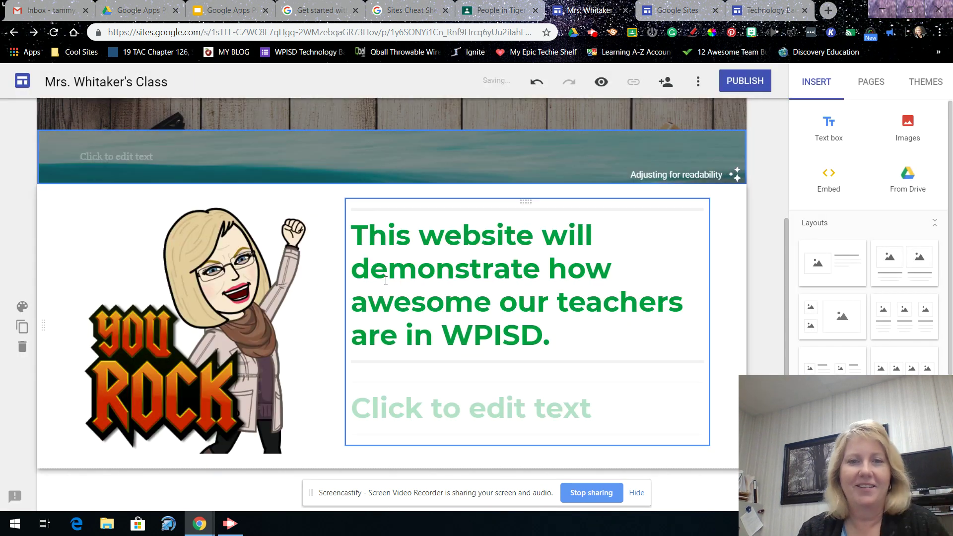
# Select the header's title text box and undo the last change.
pyautogui.scroll(3, 386, 280)
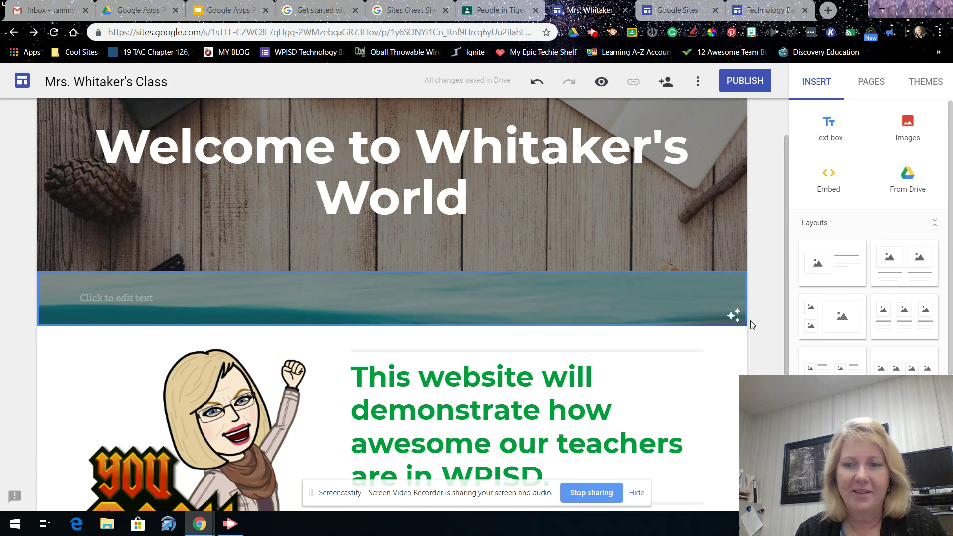
pyautogui.rightClick(752, 325)
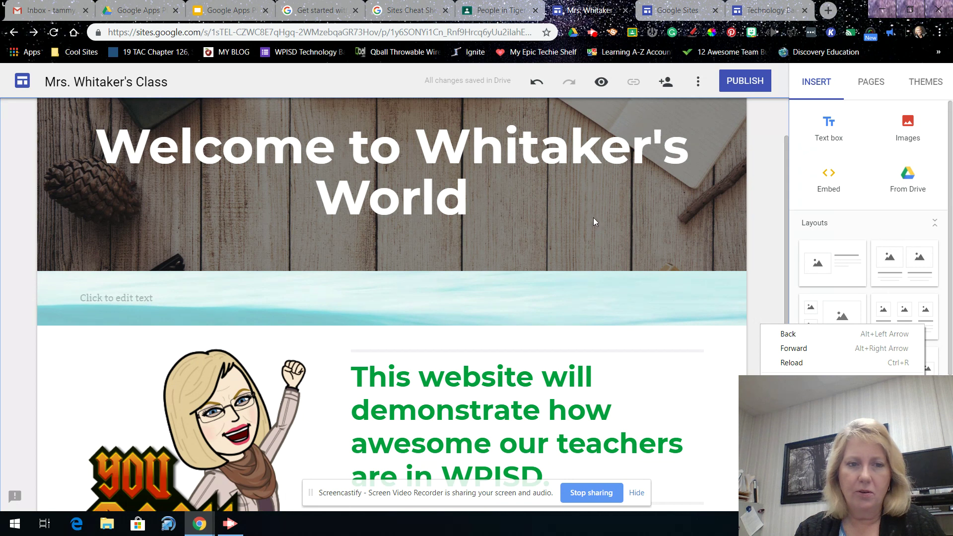
pyautogui.click(523, 239)
pyautogui.hotkey('ctrl', 'z')
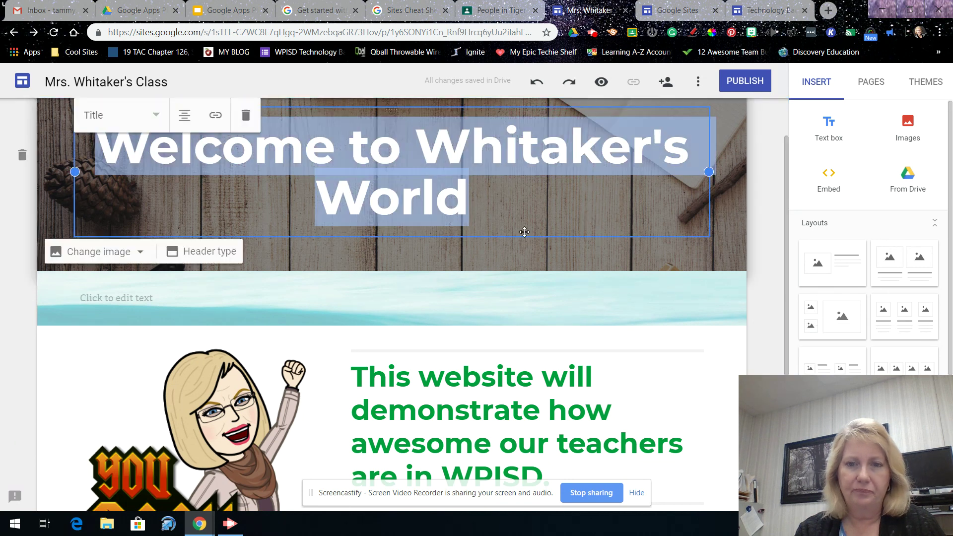
pyautogui.rightClick(561, 259)
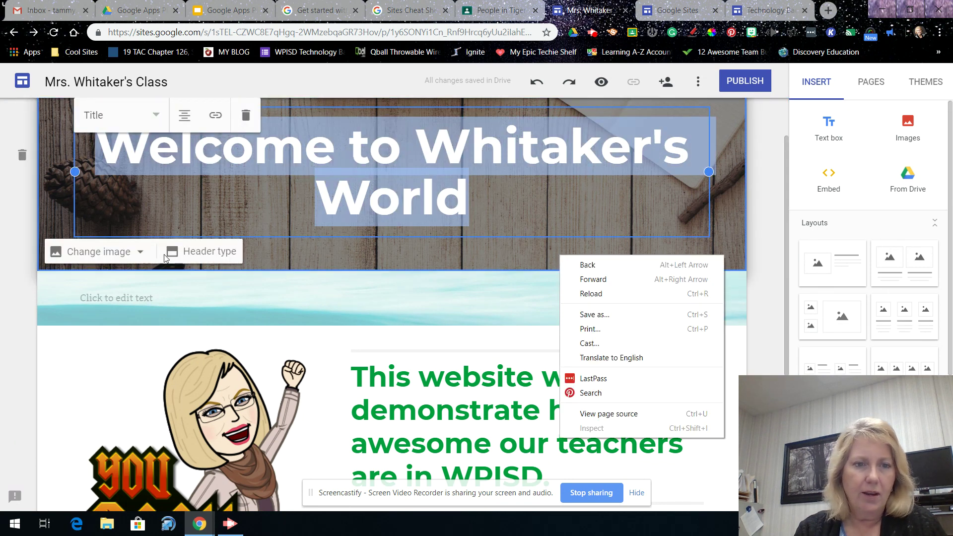
# Set the header banner's image to the turquoise beach and ocean picture from the image gallery.
pyautogui.click(139, 251)
pyautogui.click(136, 251)
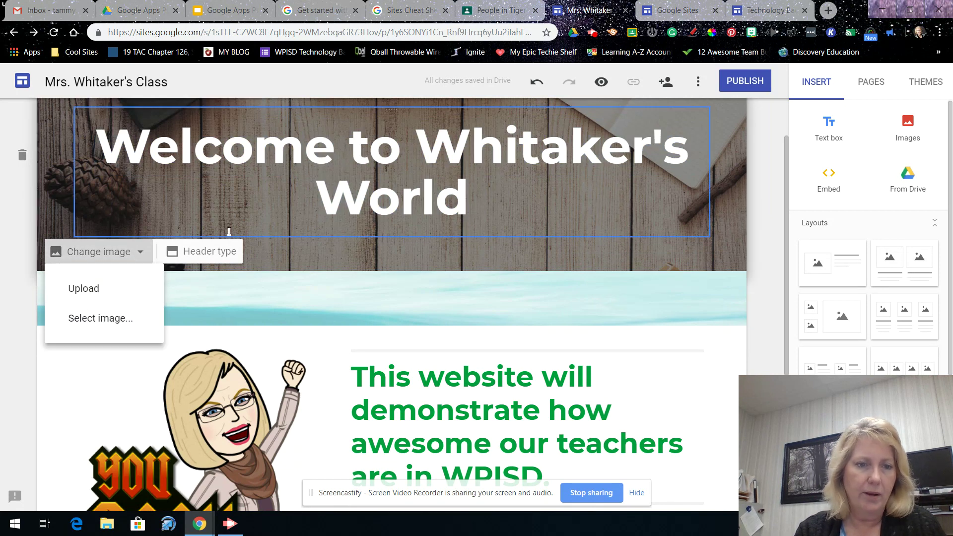
pyautogui.click(106, 319)
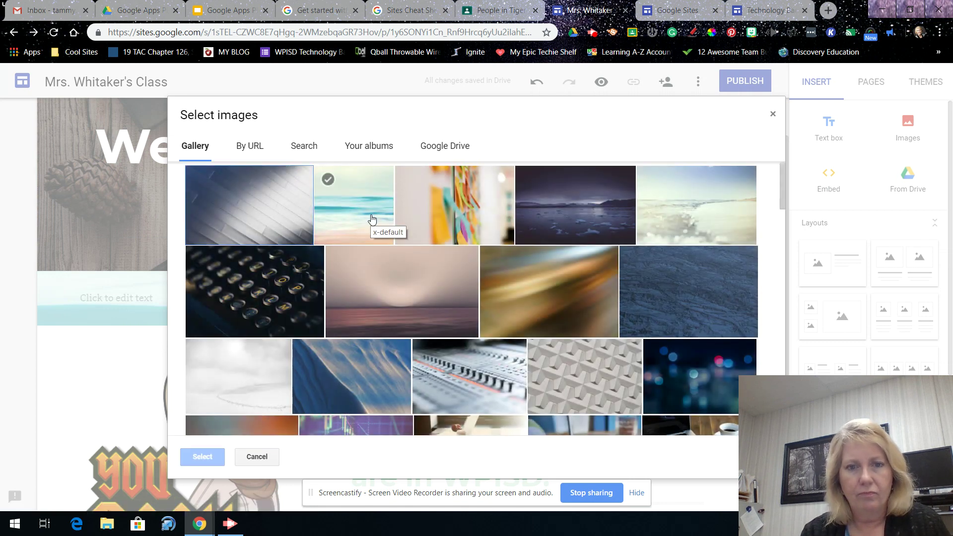
pyautogui.click(371, 220)
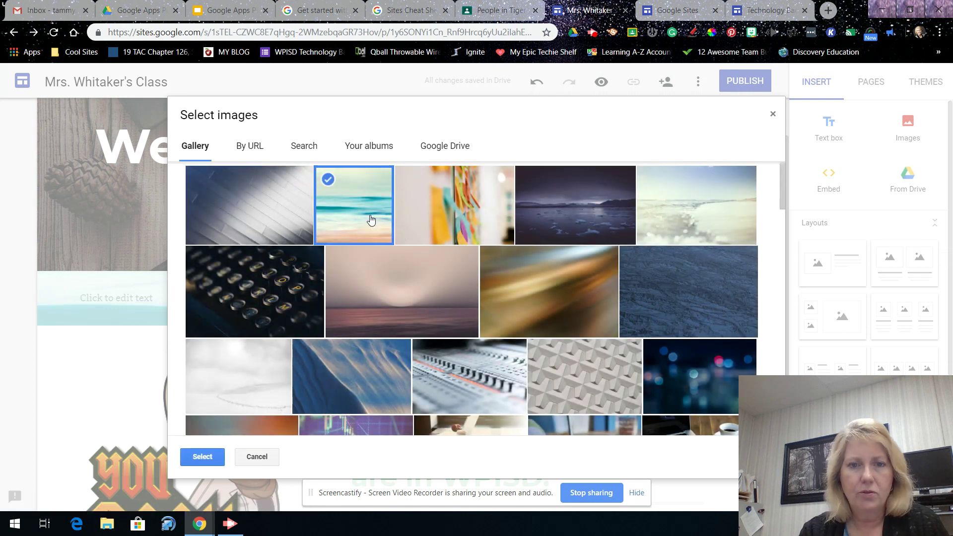
pyautogui.click(203, 456)
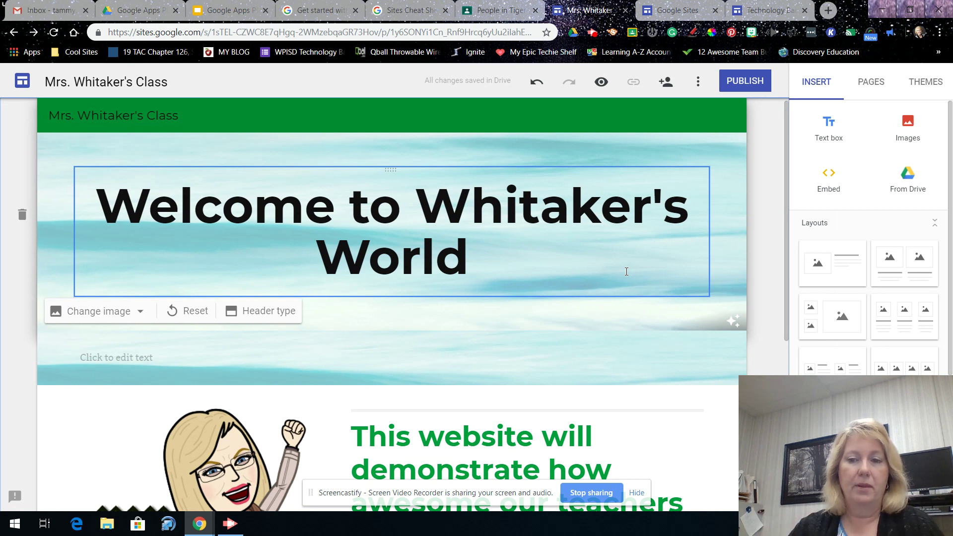
# Remove the readability adjustment from the header's ocean image and reset the header to the theme's default image.
pyautogui.click(735, 322)
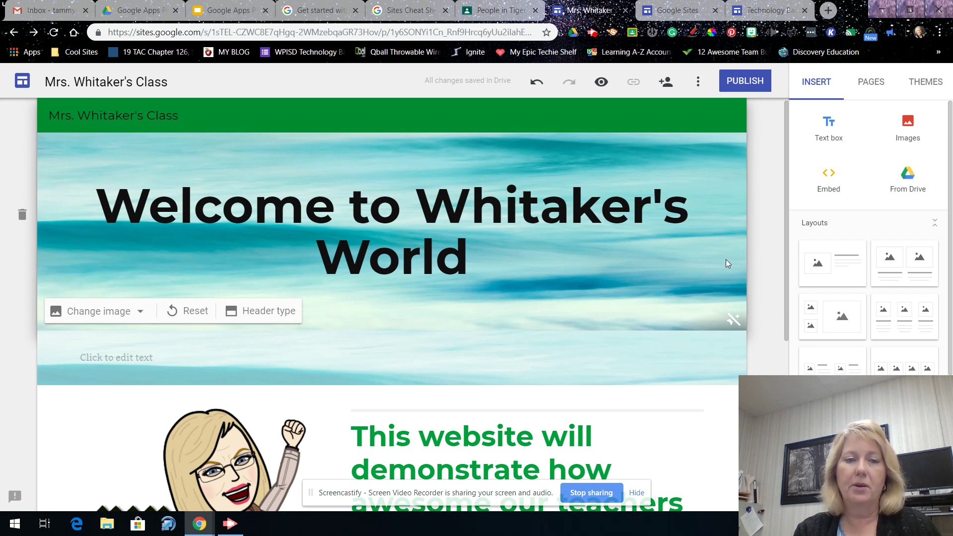
pyautogui.click(185, 311)
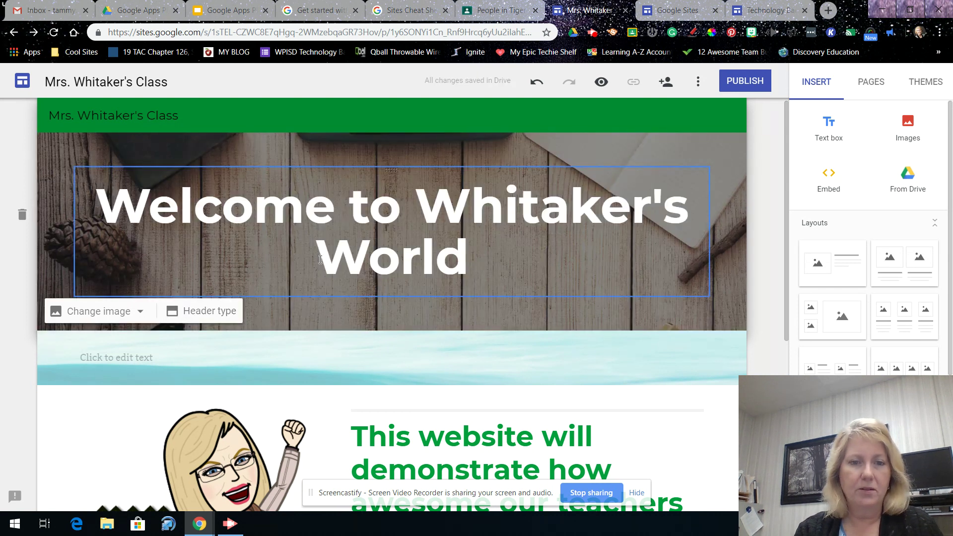
pyautogui.rightClick(419, 321)
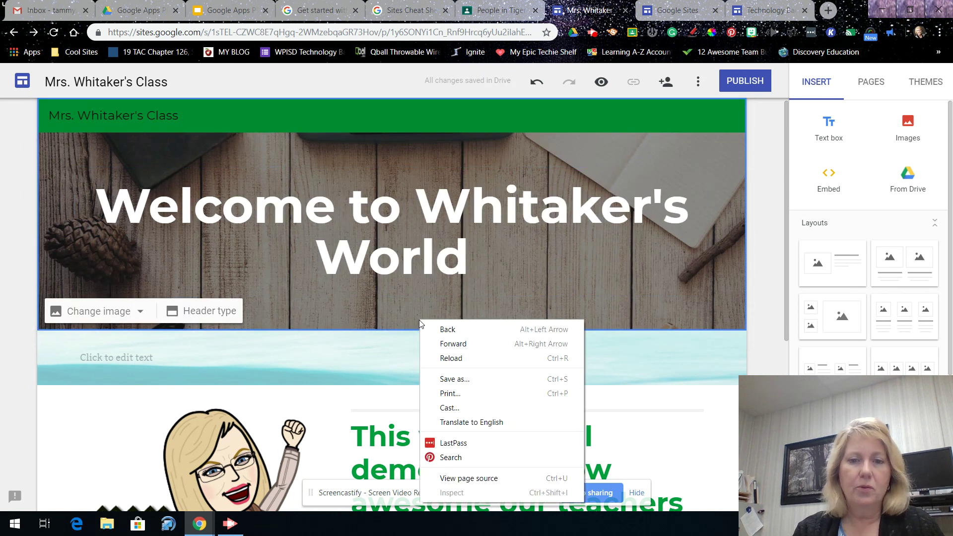
pyautogui.click(359, 311)
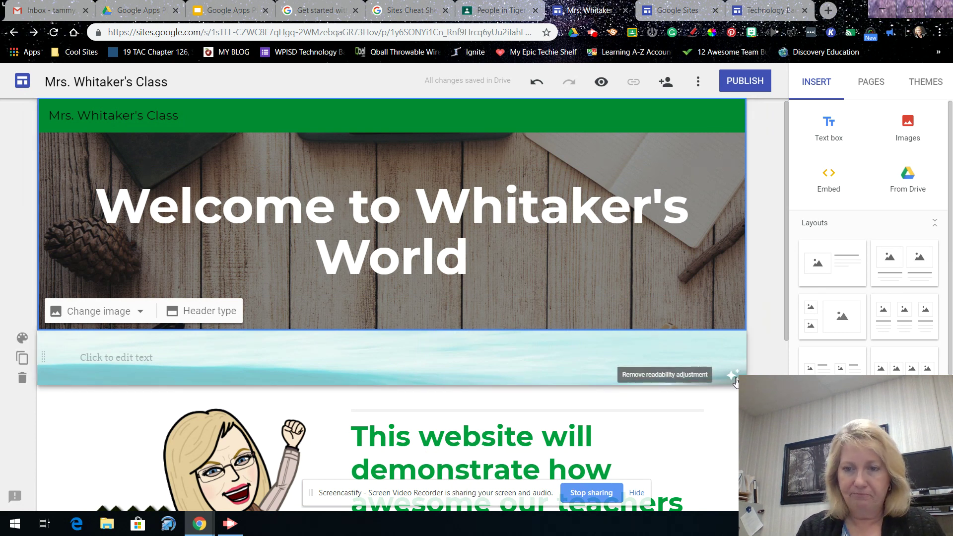
# Toggle the ocean-background section's readability adjustment off and on, and enter "Typing in words" in its text box.
pyautogui.click(735, 378)
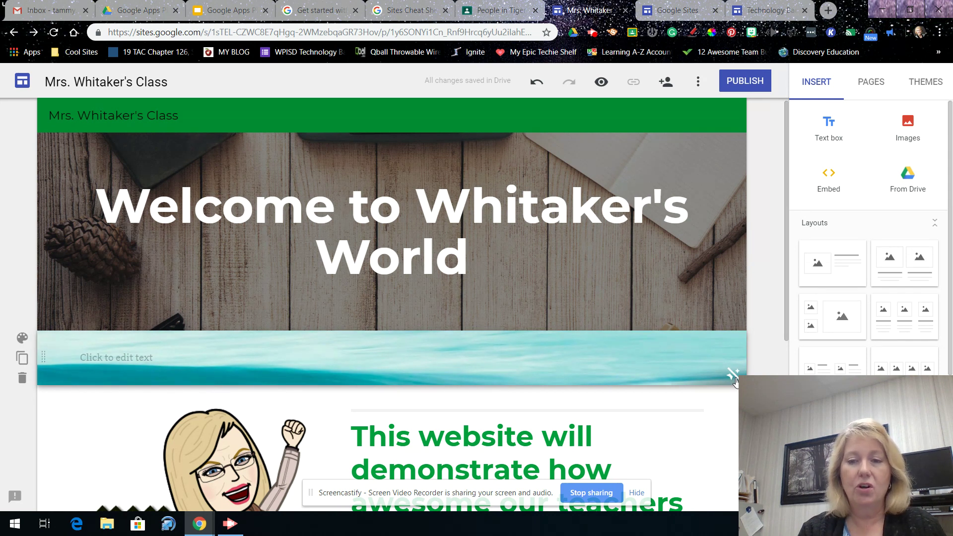
pyautogui.click(732, 377)
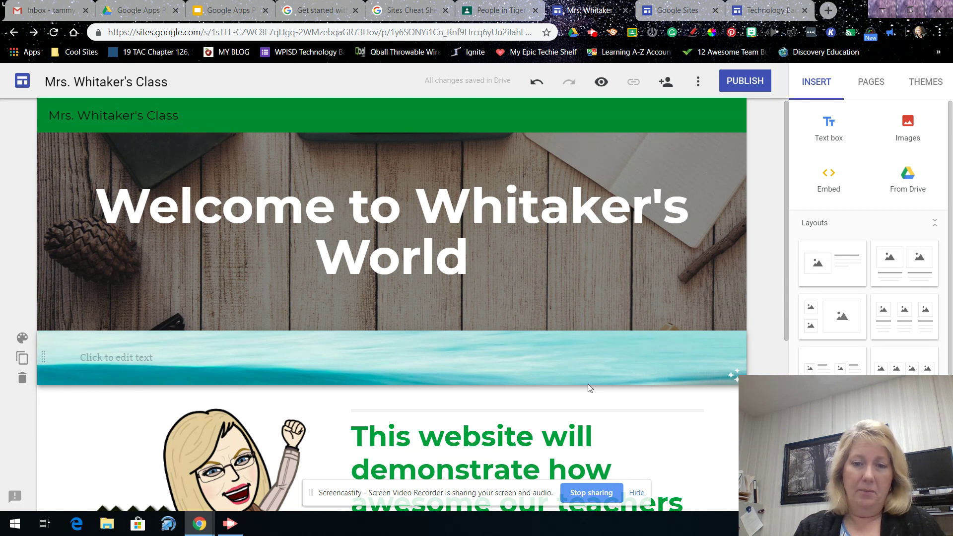
pyautogui.click(245, 355)
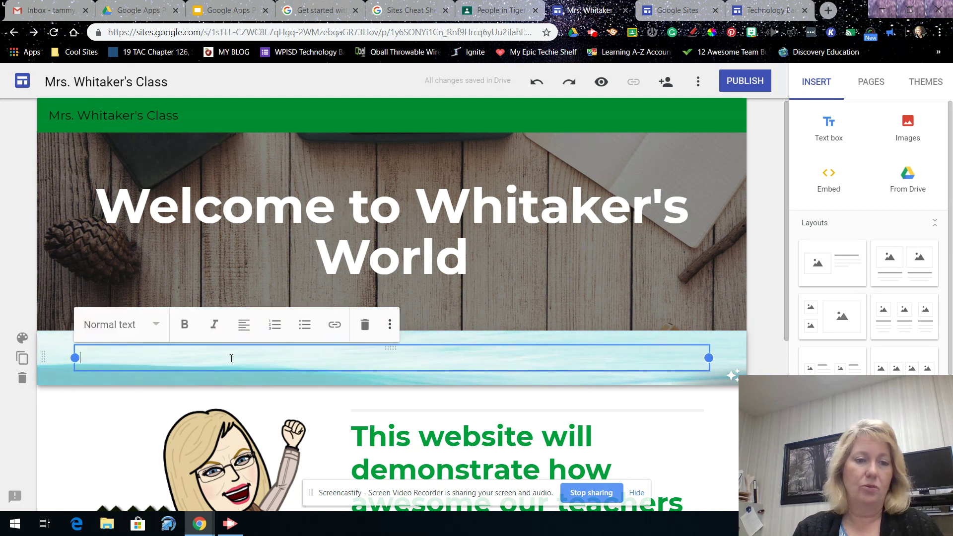
pyautogui.write('Typing in words')
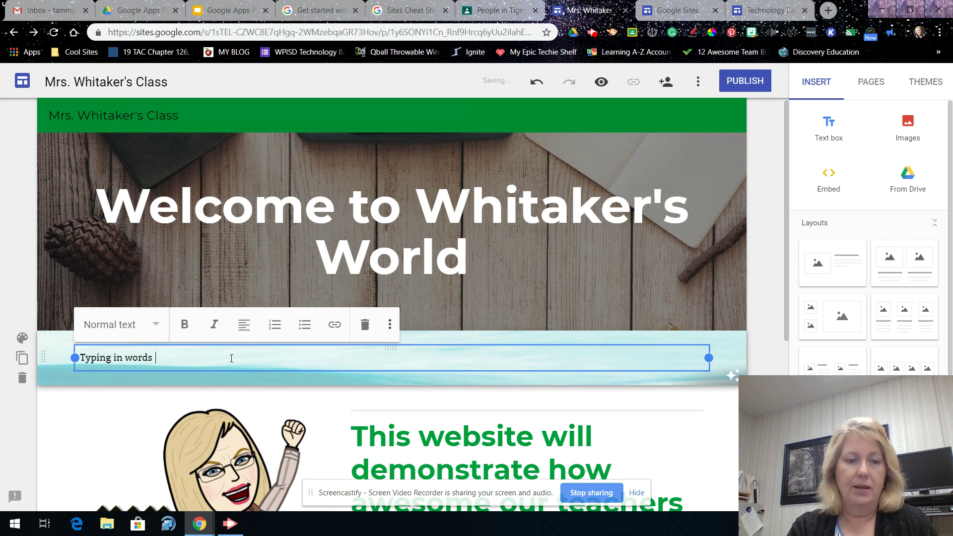
# Compare the section text's legibility by removing and restoring the readability adjustment on its ocean background.
pyautogui.click(733, 376)
pyautogui.click(733, 377)
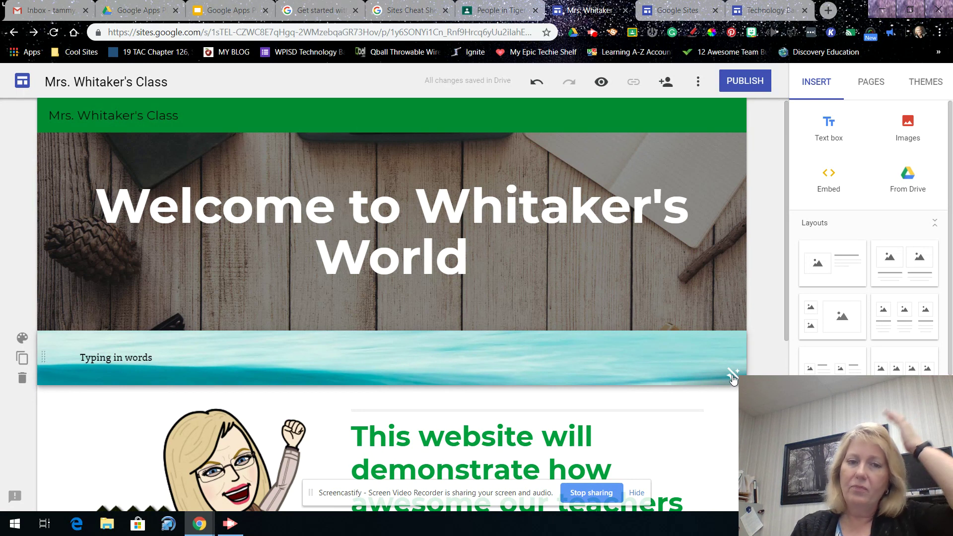
pyautogui.click(732, 377)
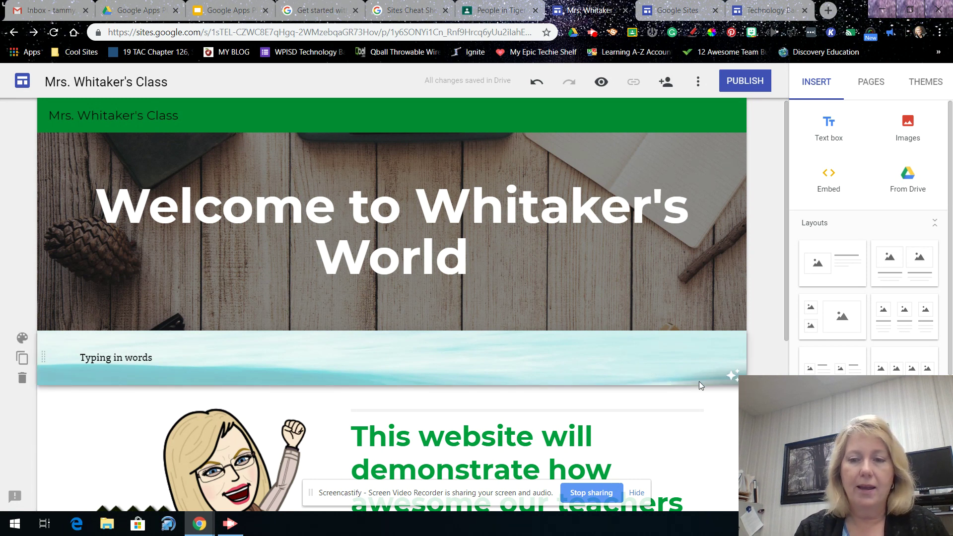
# Change the style of the "Typing in words" section to Emphasis 2.
pyautogui.scroll(-6, 735, 375)
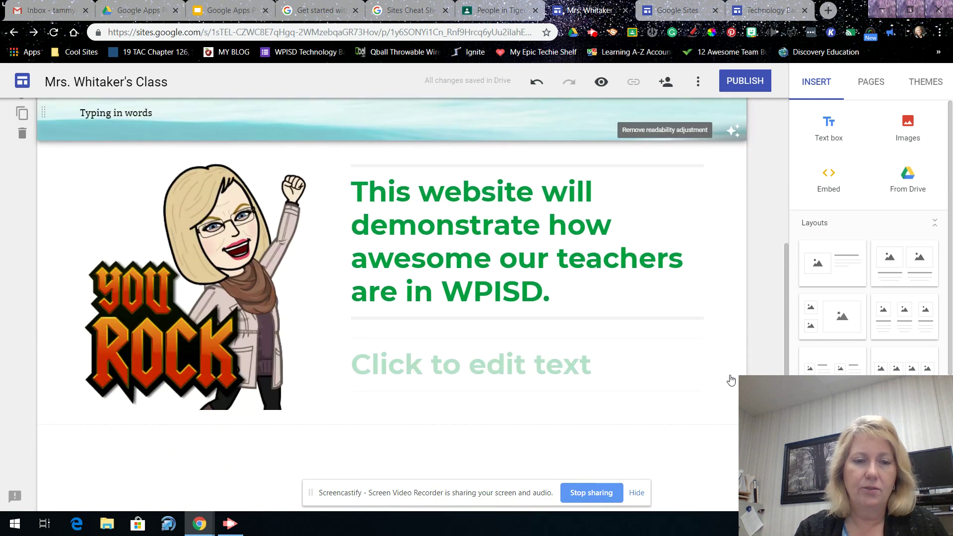
pyautogui.scroll(4, 724, 286)
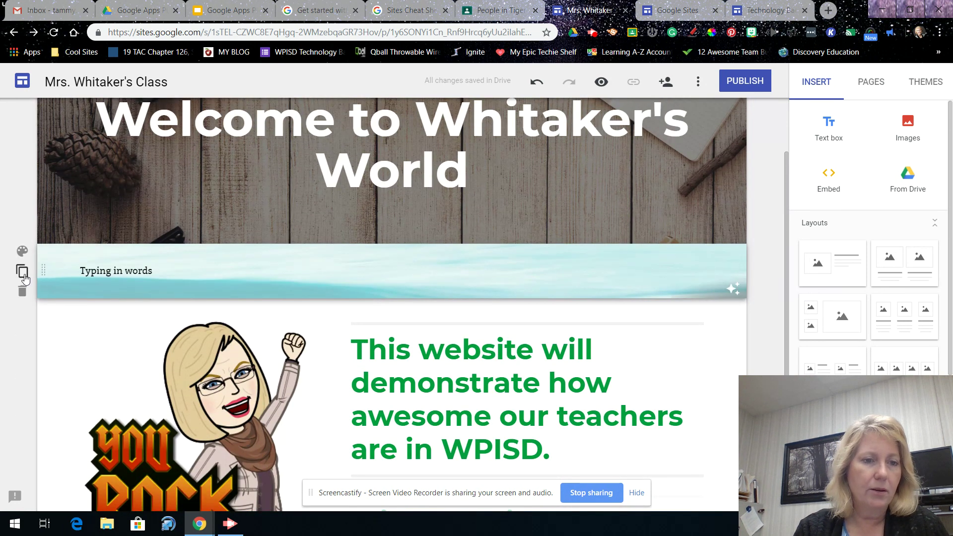
pyautogui.click(22, 251)
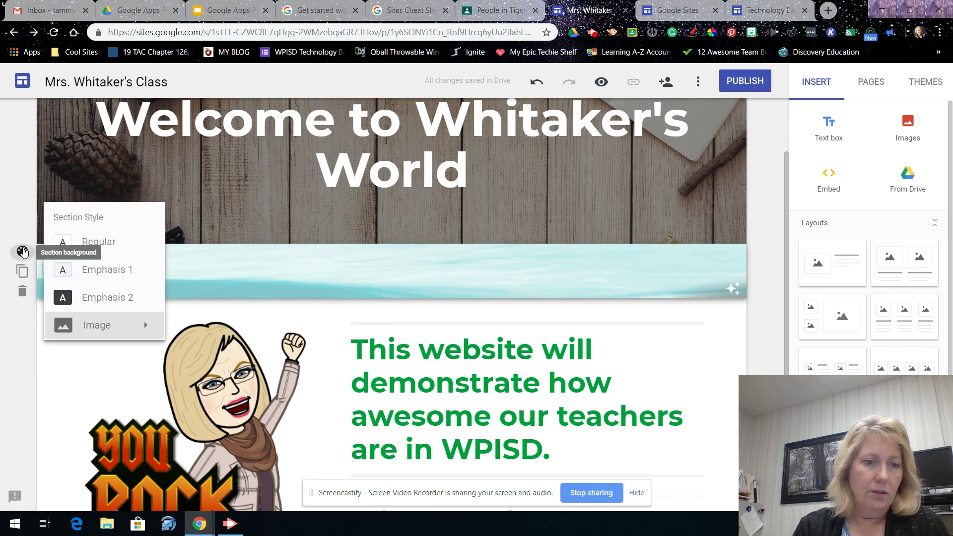
pyautogui.click(59, 305)
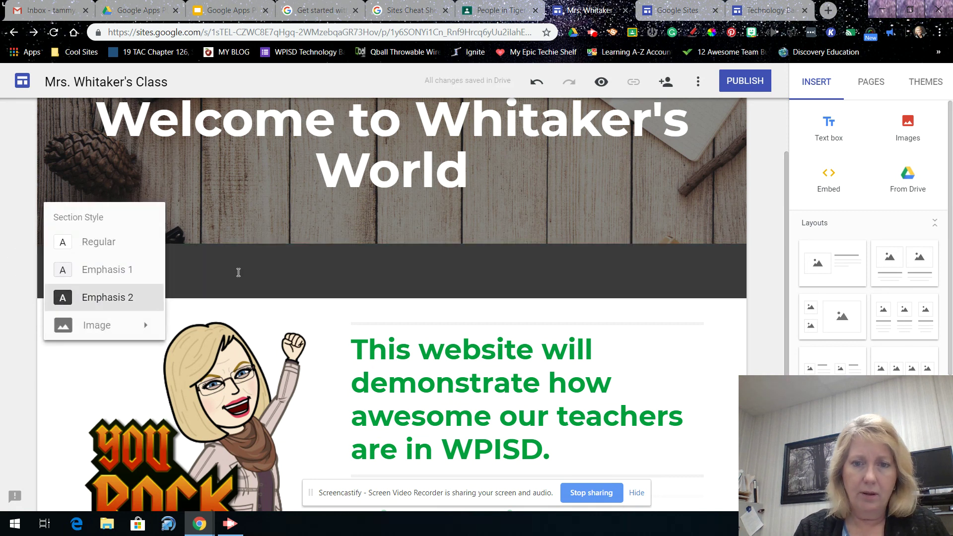
pyautogui.click(583, 277)
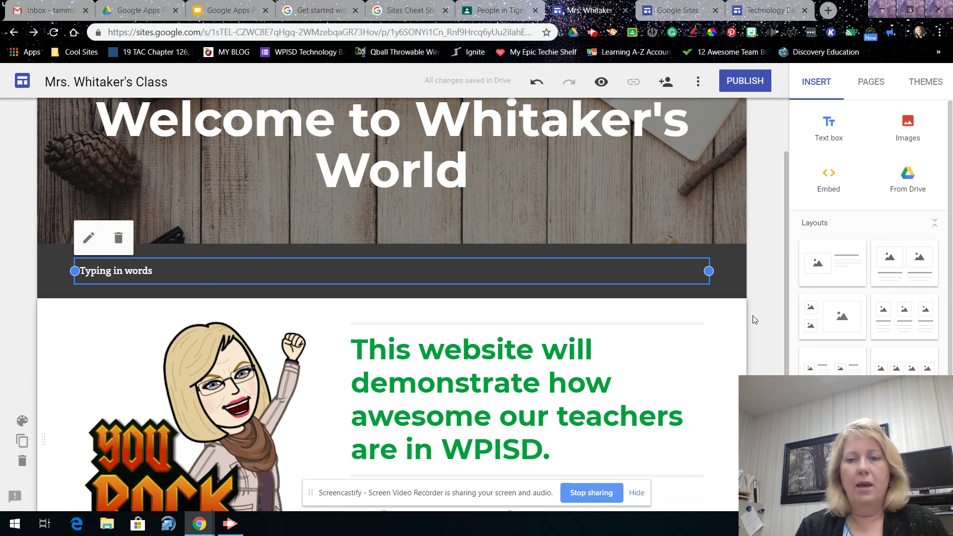
# Insert the layout with two small stacked placeholders beside a large one, and delete that new section.
pyautogui.click(800, 320)
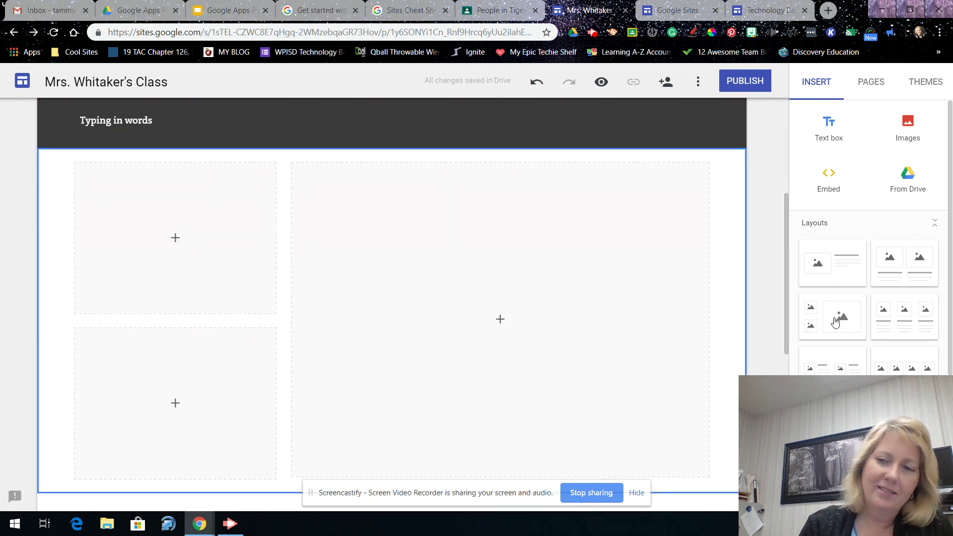
pyautogui.scroll(-5, 600, 315)
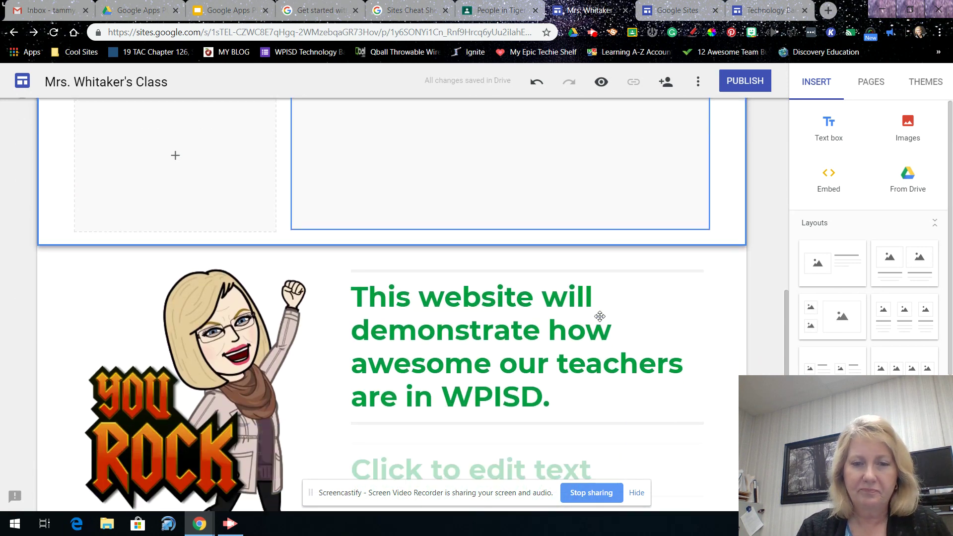
pyautogui.scroll(3, 600, 315)
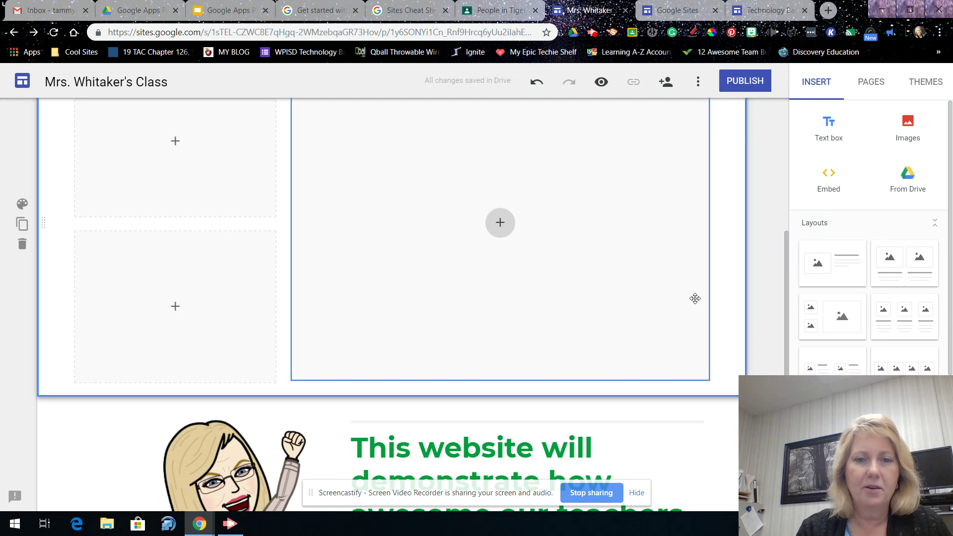
pyautogui.scroll(2, 694, 263)
pyautogui.scroll(1, 694, 264)
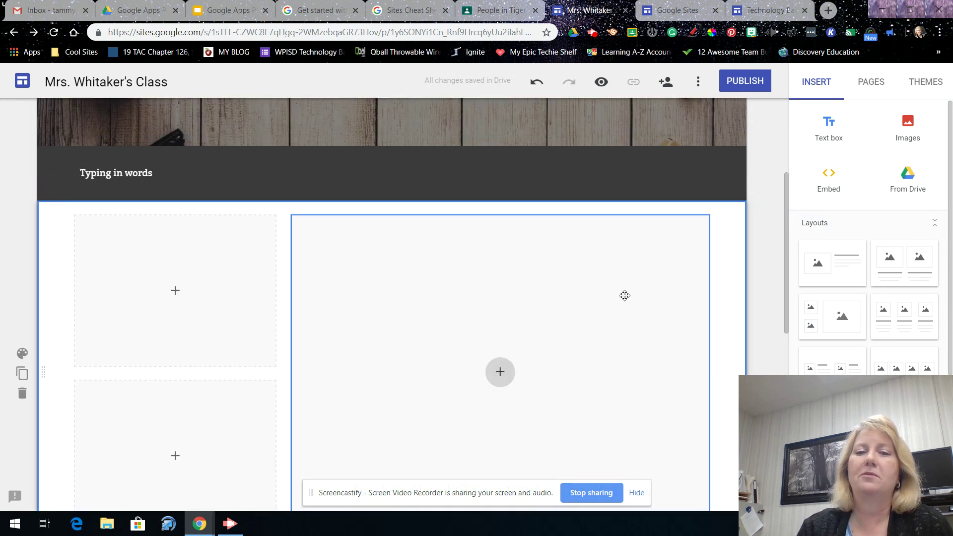
pyautogui.click(21, 394)
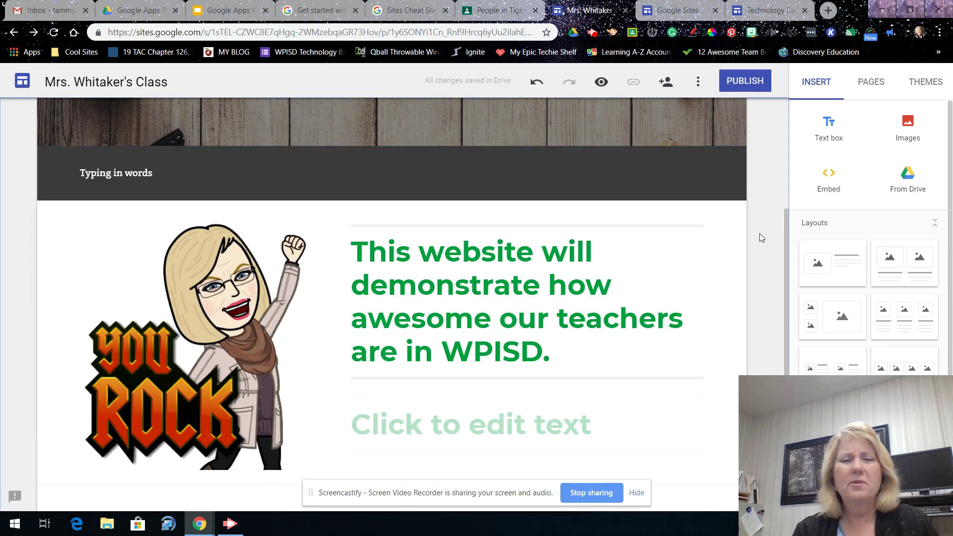
# Review the page from the header banner down to the picture and text section.
pyautogui.scroll(4, 759, 233)
pyautogui.scroll(-3, 696, 234)
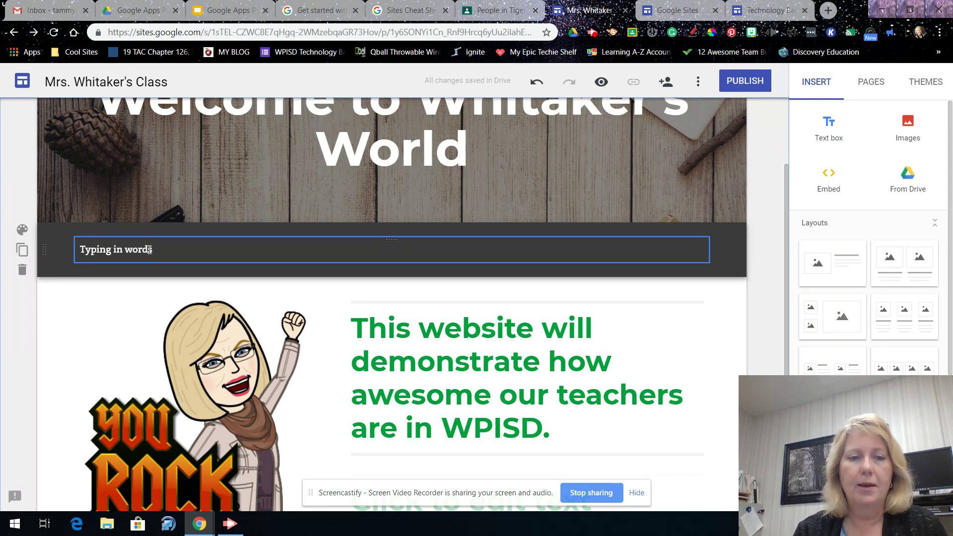
pyautogui.scroll(-2, 768, 360)
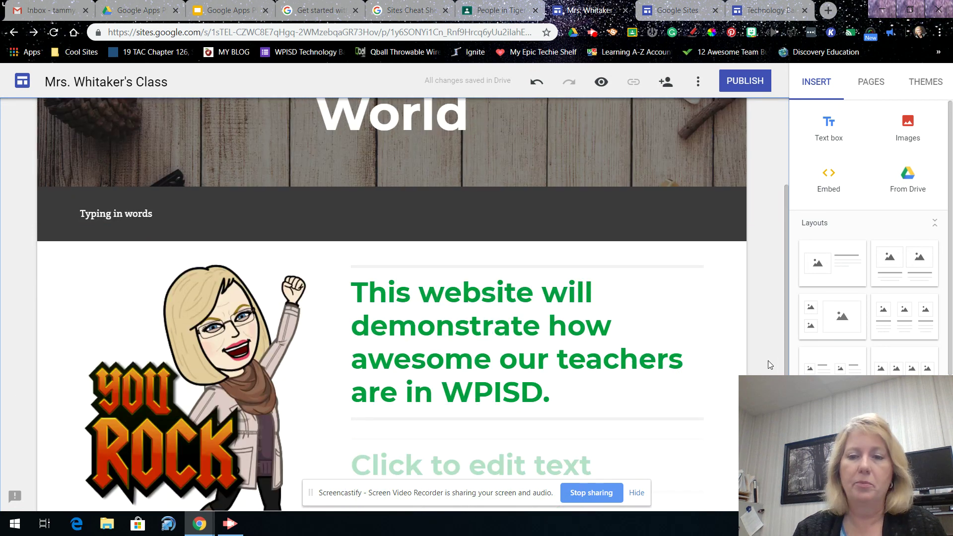
pyautogui.scroll(3, 767, 360)
pyautogui.scroll(-6, 768, 361)
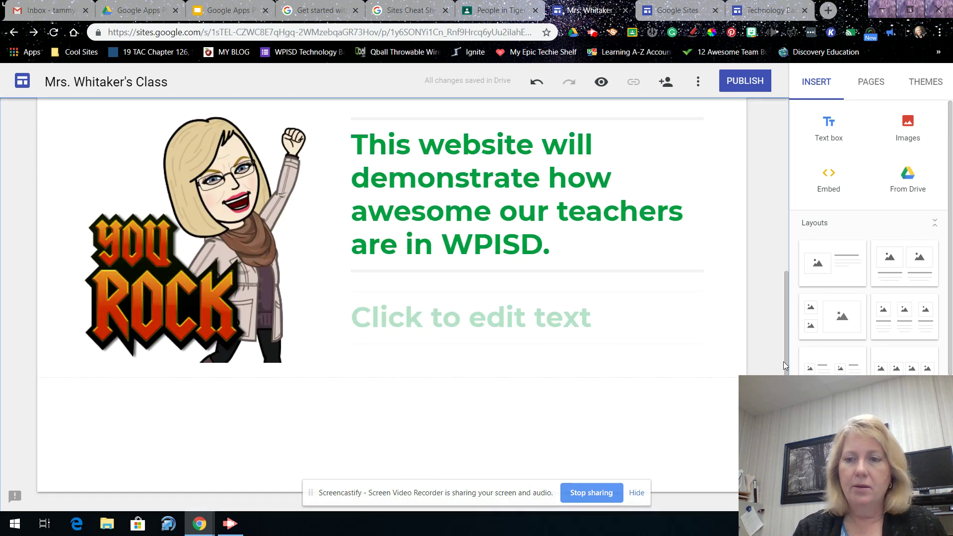
pyautogui.scroll(6, 762, 313)
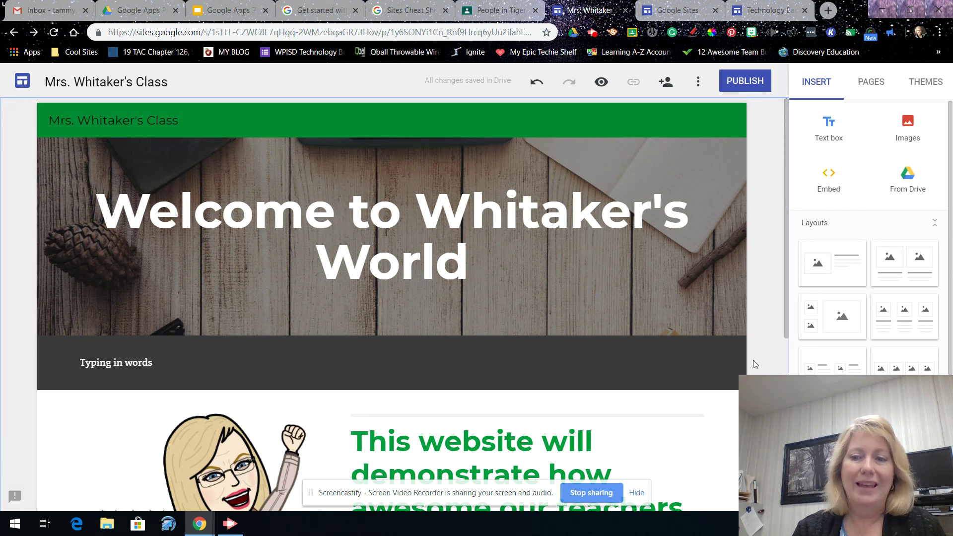
pyautogui.scroll(-3, 752, 366)
pyautogui.scroll(3, 752, 367)
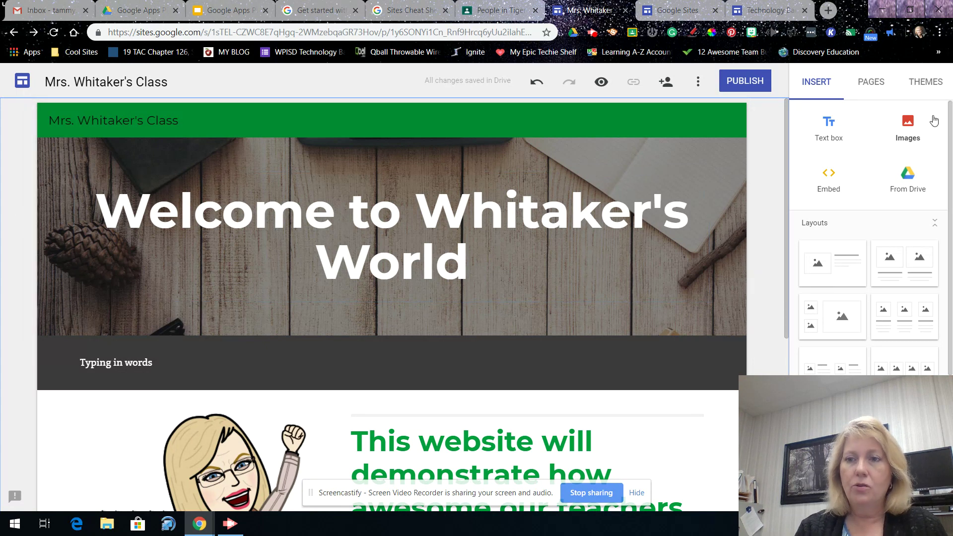
# Insert the AutoDraw.png picture with the thick grey elephant outline from Google Drive into the page.
pyautogui.click(909, 133)
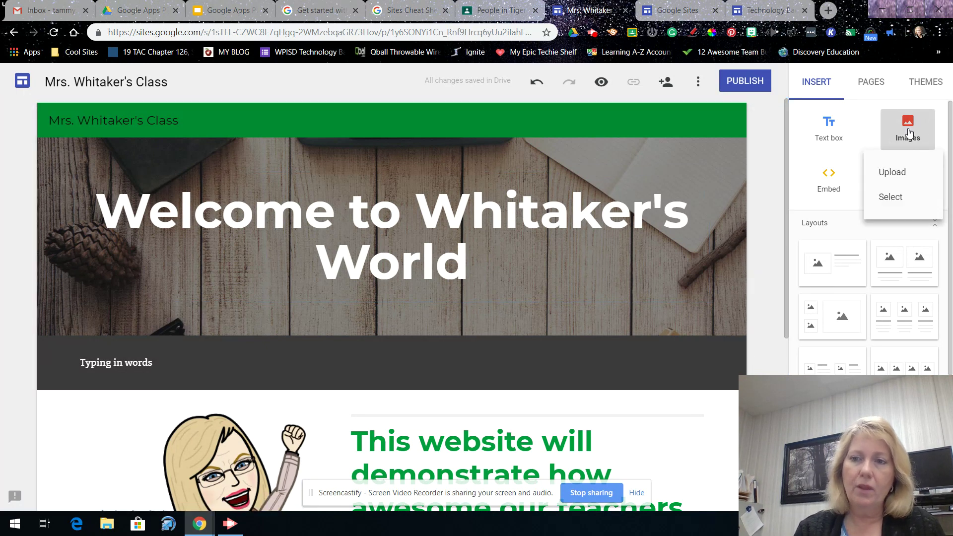
pyautogui.click(905, 142)
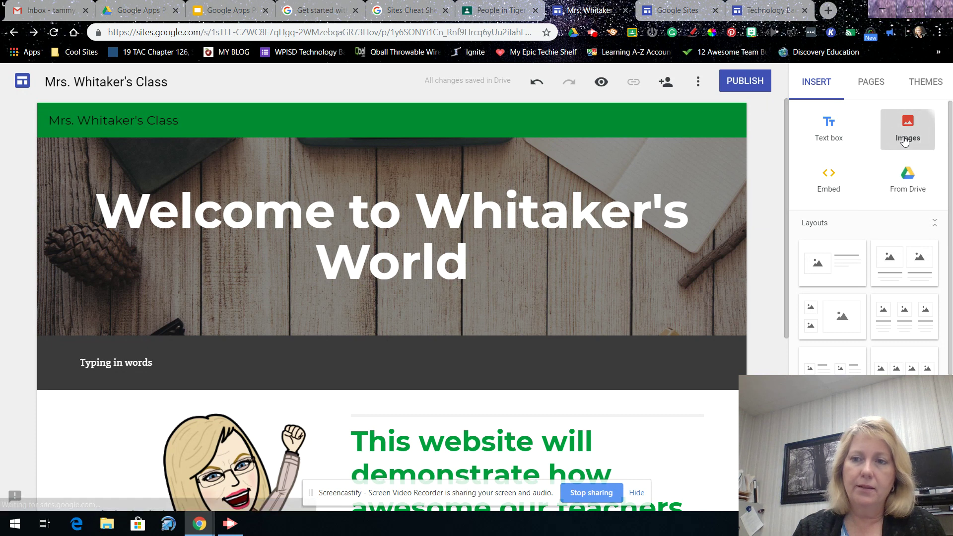
pyautogui.click(905, 142)
pyautogui.click(891, 196)
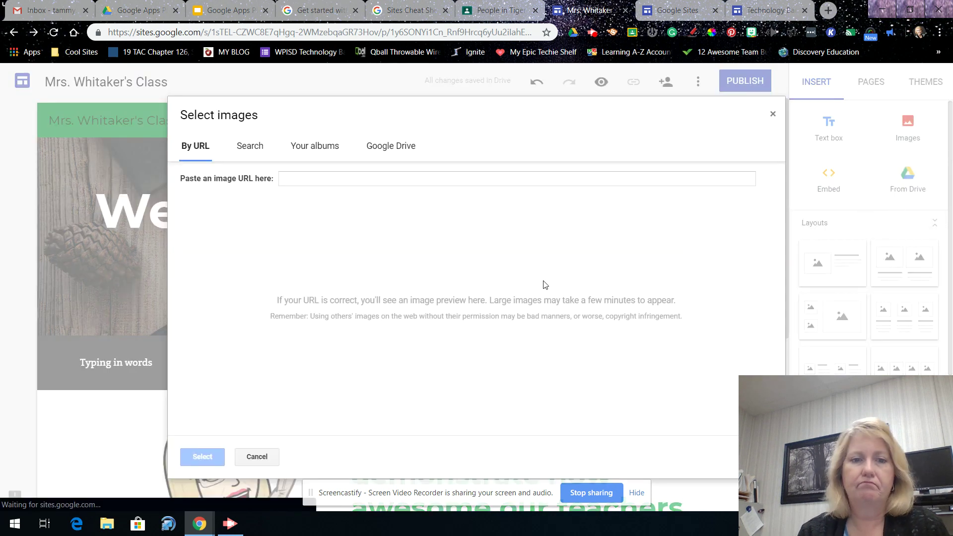
pyautogui.click(392, 149)
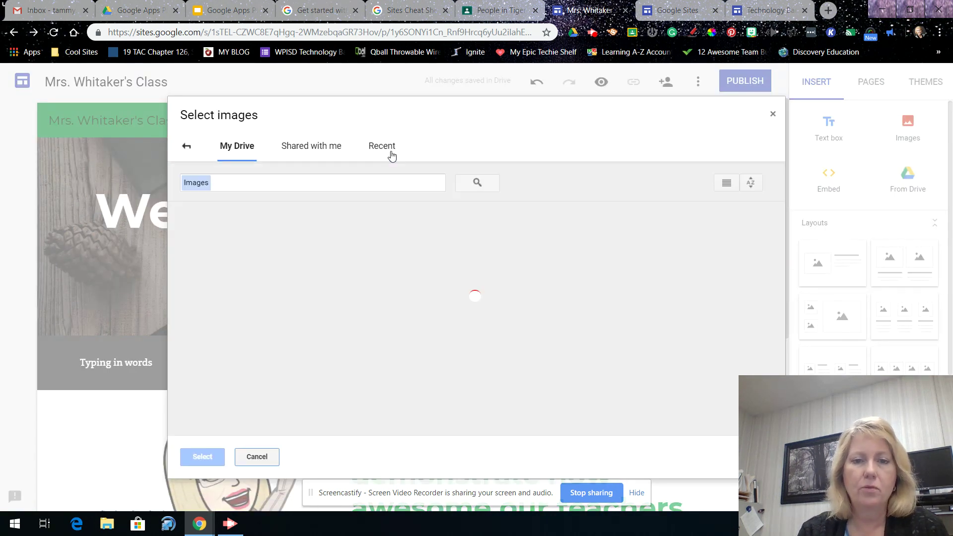
pyautogui.scroll(-3, 462, 331)
pyautogui.scroll(-3, 469, 332)
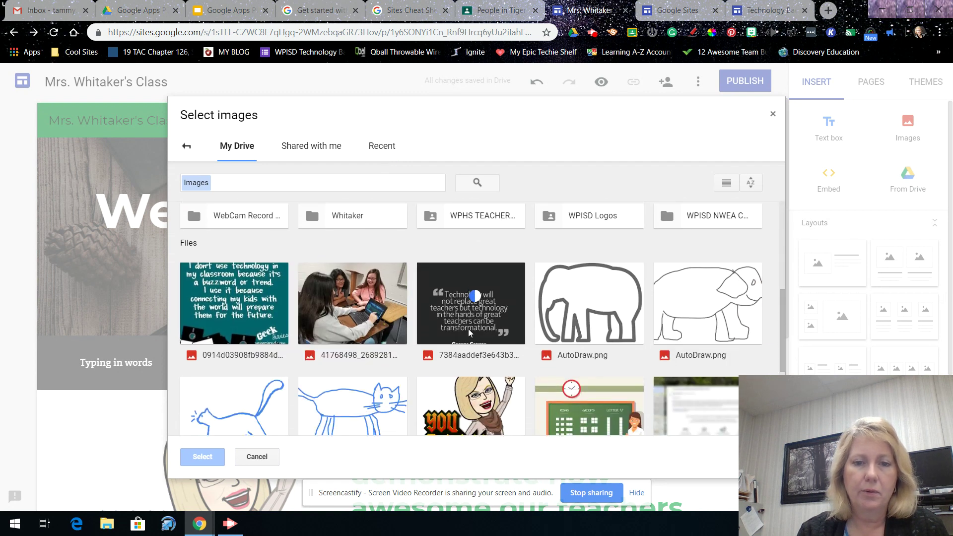
pyautogui.rightClick(588, 300)
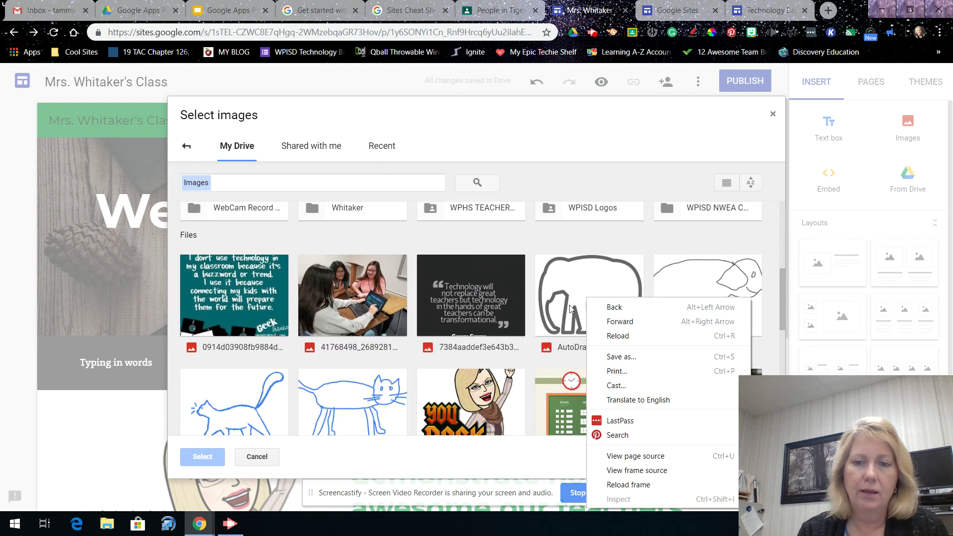
pyautogui.click(566, 308)
pyautogui.doubleClick(564, 308)
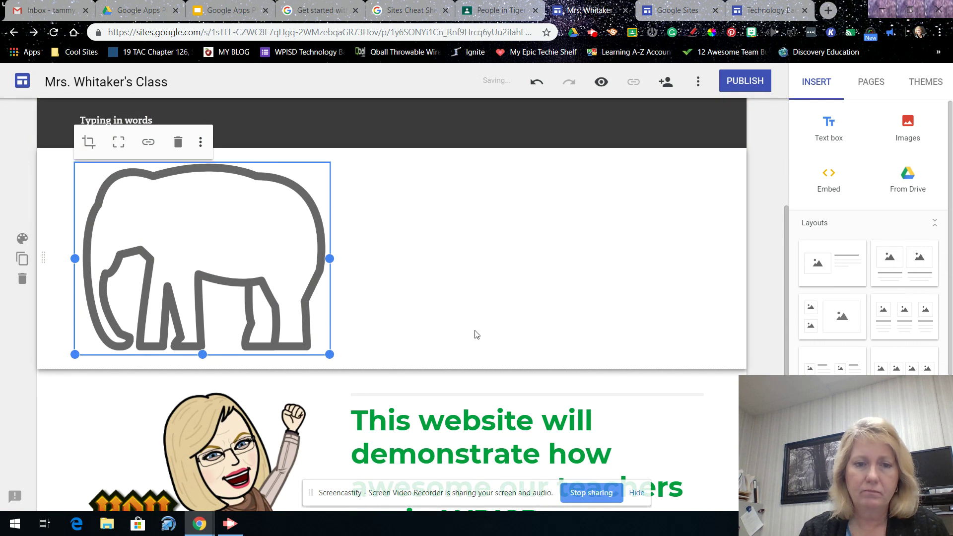
# Move the elephant picture's section below the section with the "You Rock" picture and green text.
pyautogui.scroll(-1, 477, 335)
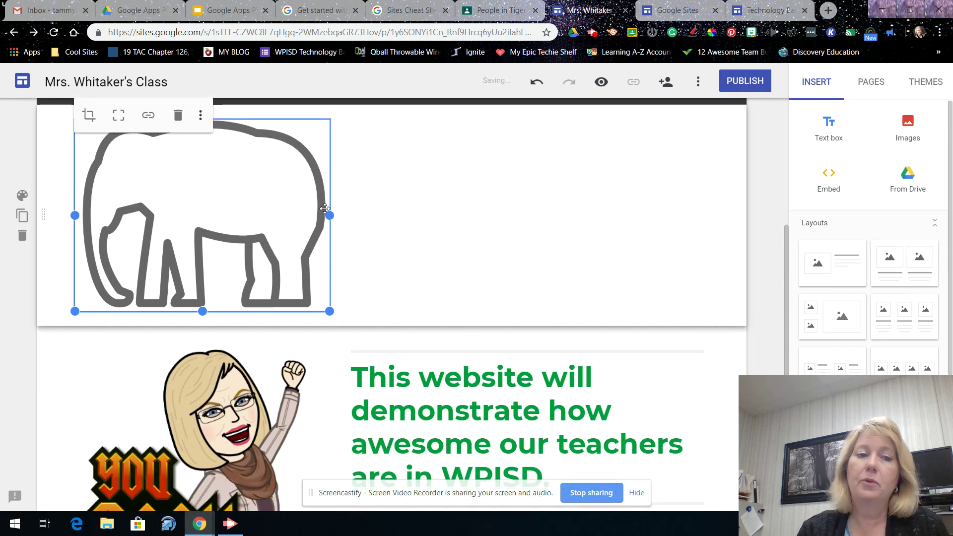
pyautogui.moveTo(43, 214); pyautogui.dragTo(32, 510)
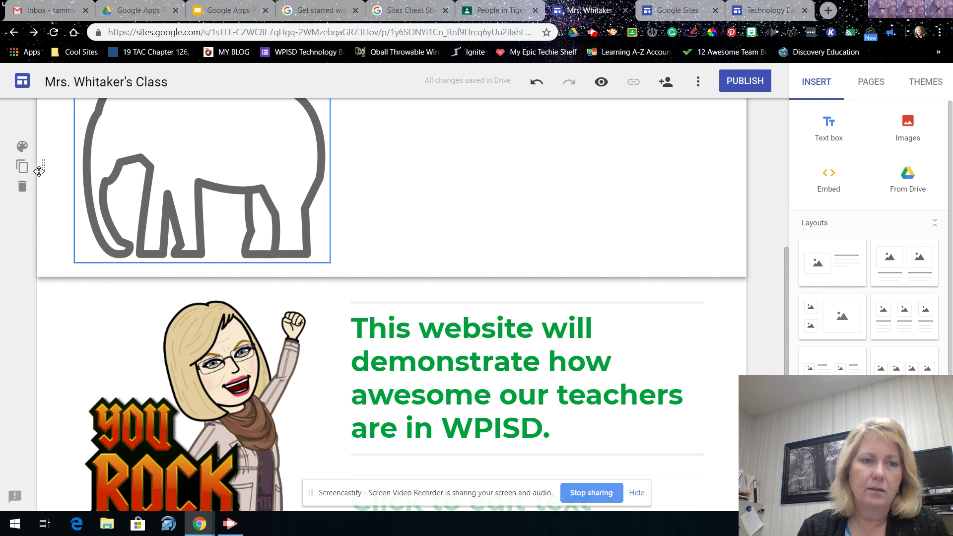
pyautogui.moveTo(39, 172); pyautogui.dragTo(50, 400)
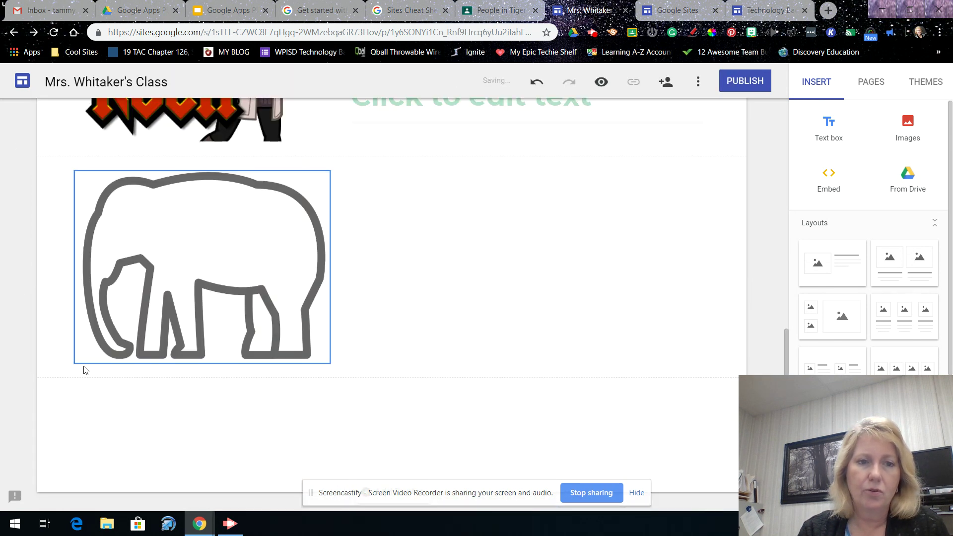
pyautogui.scroll(10, 84, 370)
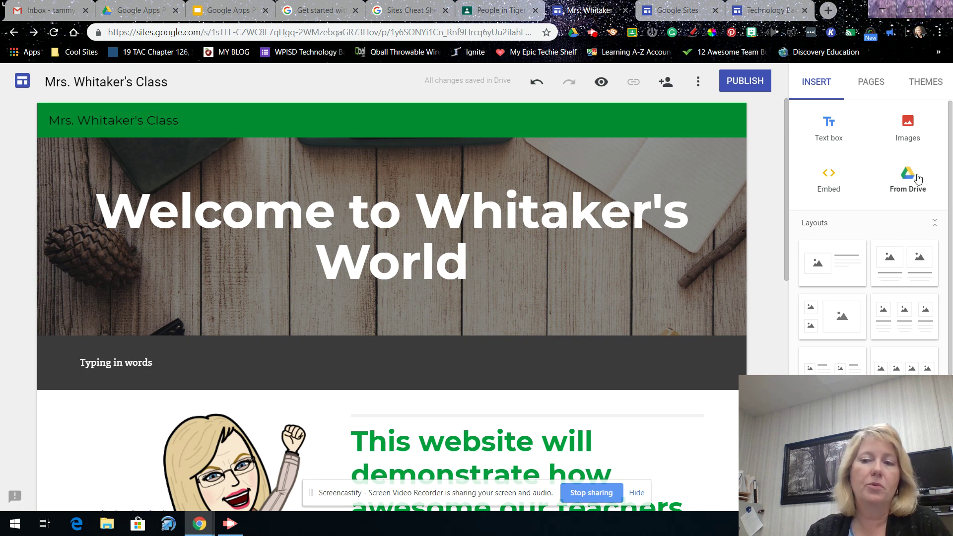
pyautogui.scroll(-1, 670, 238)
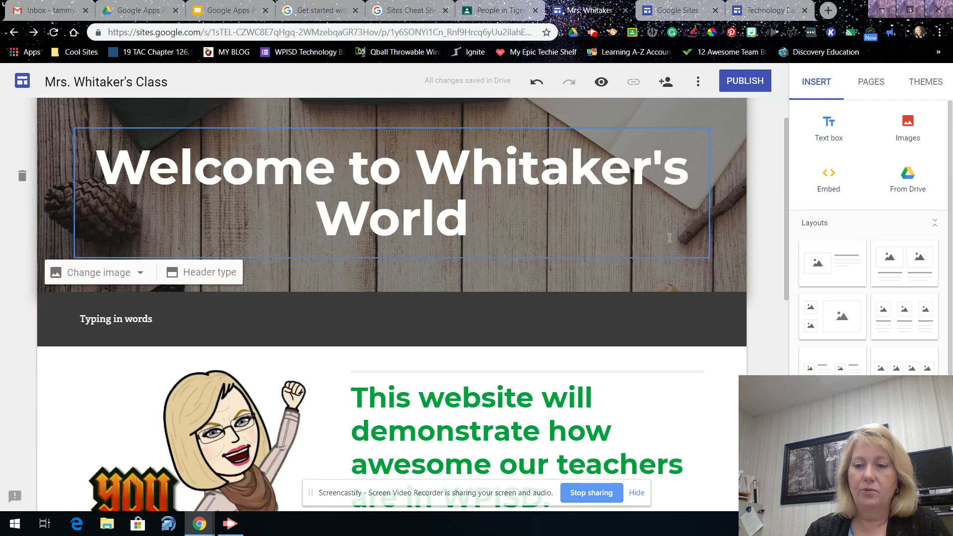
pyautogui.scroll(-5, 669, 238)
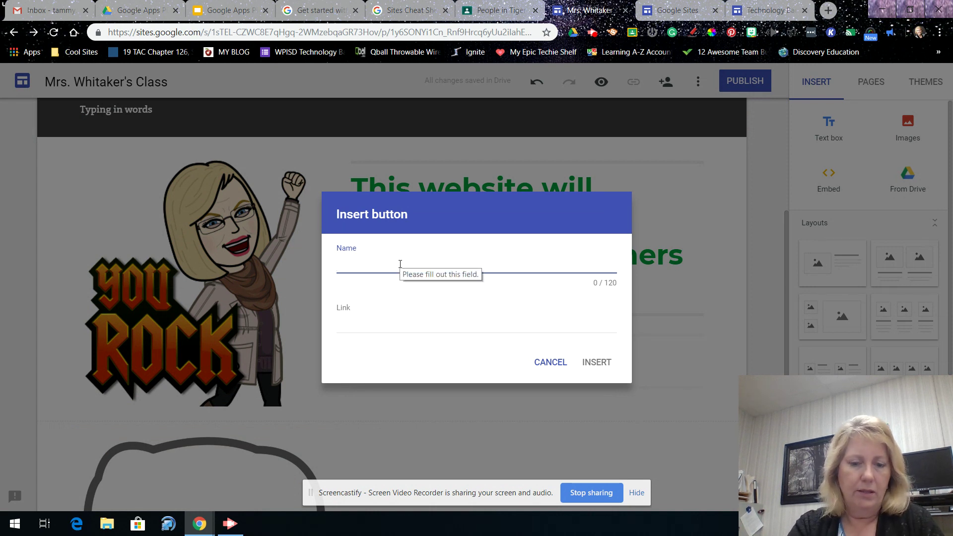
pyautogui.write('New B')
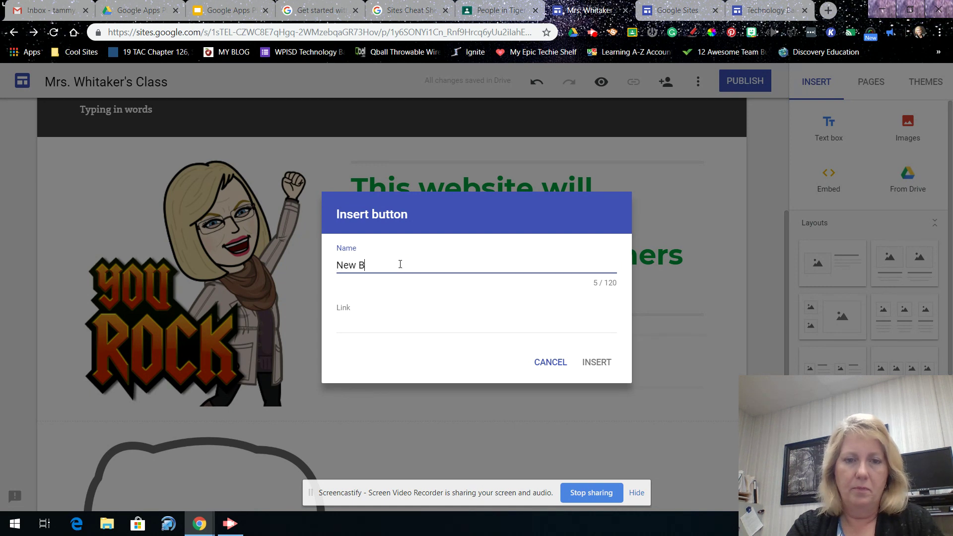
pyautogui.write('utton')
pyautogui.click(589, 369)
pyautogui.click(373, 328)
pyautogui.write('w')
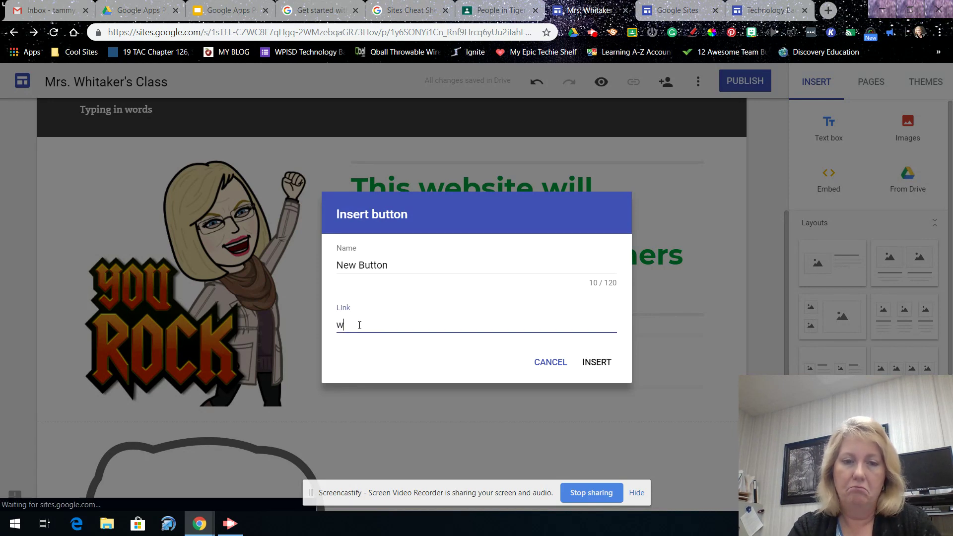
pyautogui.write('ww.wpisd.com')
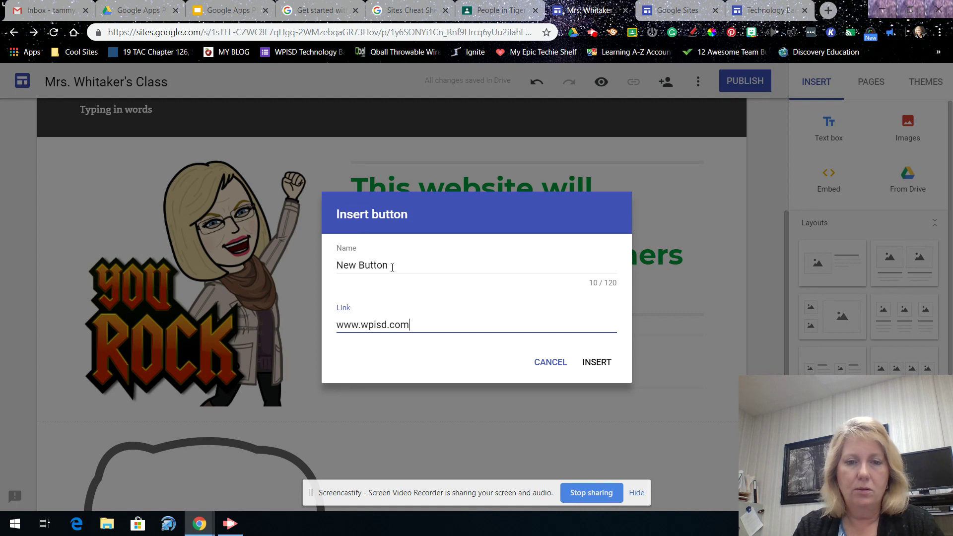
# Change the button's name to "WPISD Home" and insert it on the page.
pyautogui.moveTo(392, 268); pyautogui.dragTo(311, 267)
pyautogui.write('WPISD Home')
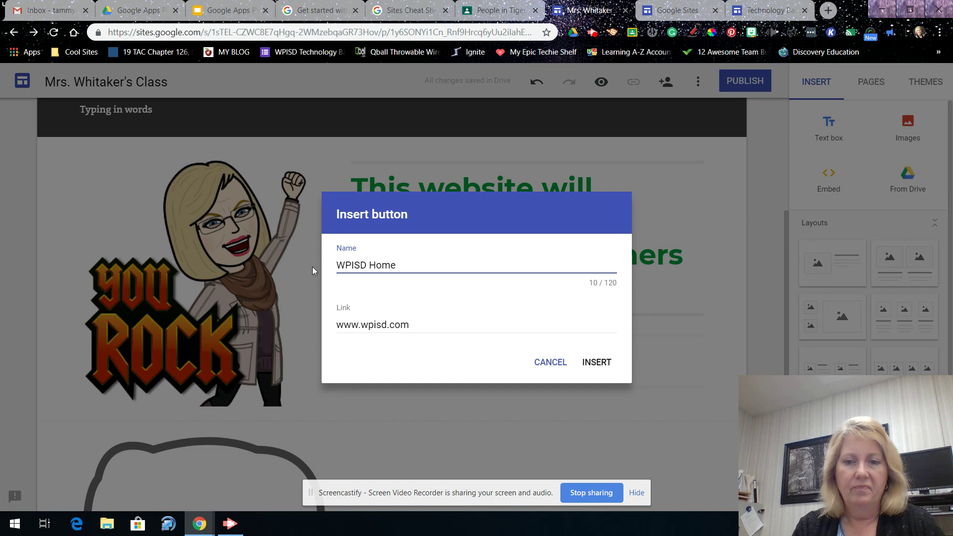
pyautogui.click(597, 363)
pyautogui.scroll(-2, 335, 352)
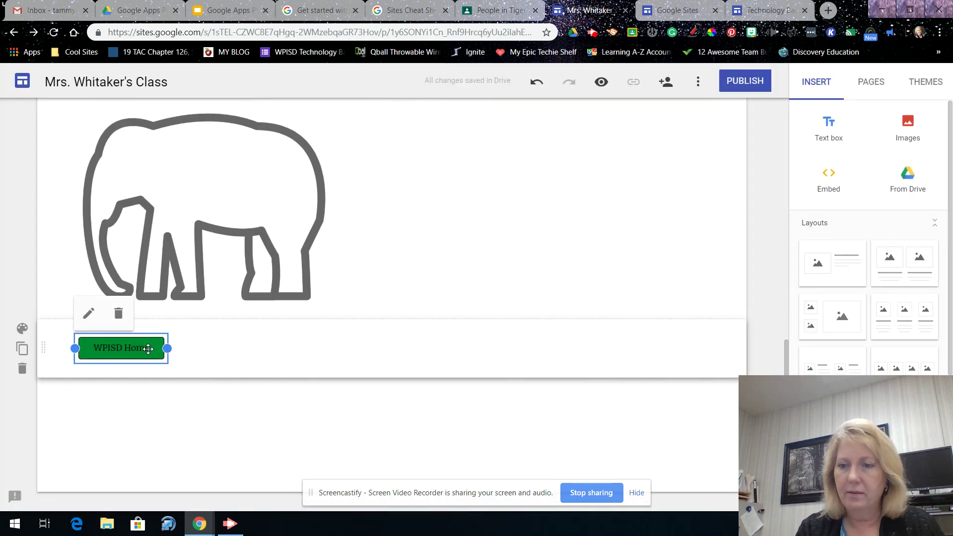
# Check the style choices of the WPISD Home button's section and the button's own edit options.
pyautogui.click(22, 329)
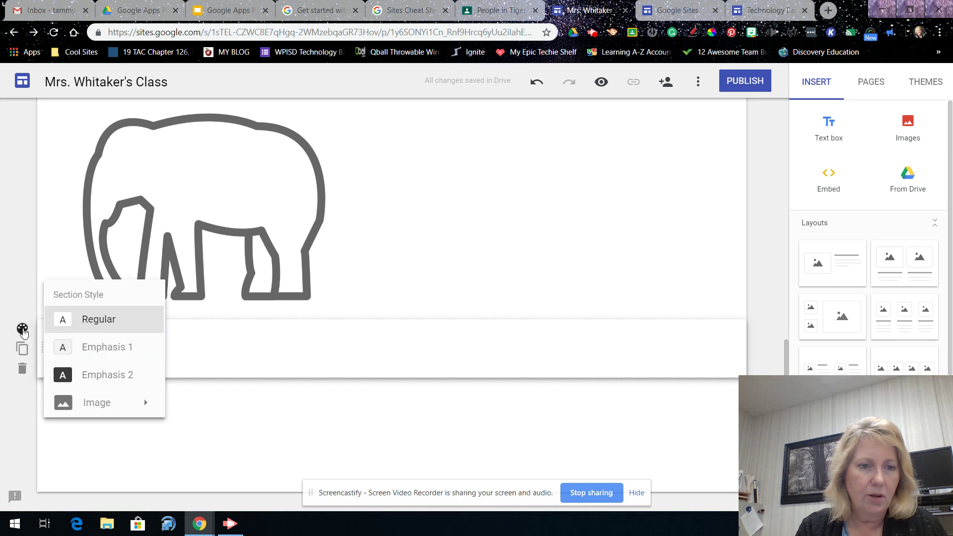
pyautogui.click(228, 394)
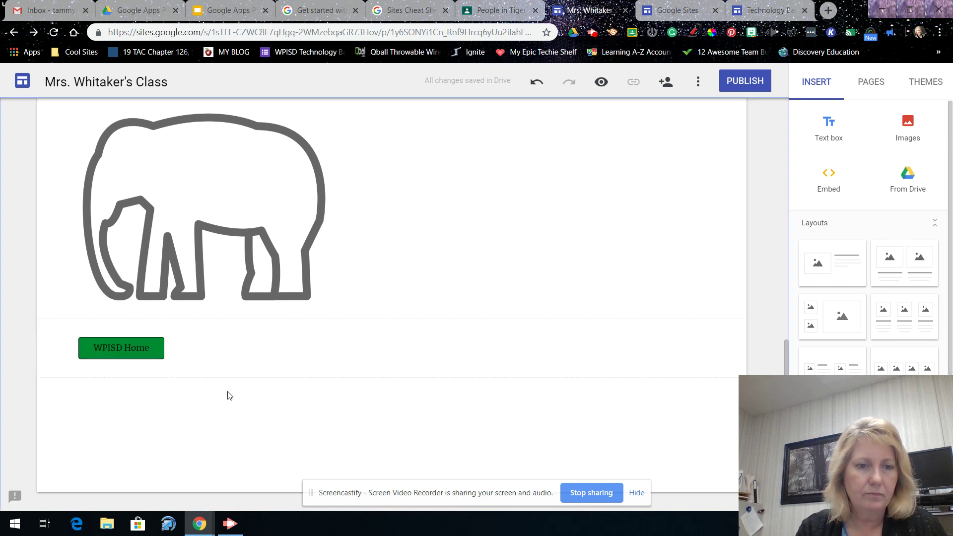
pyautogui.click(132, 352)
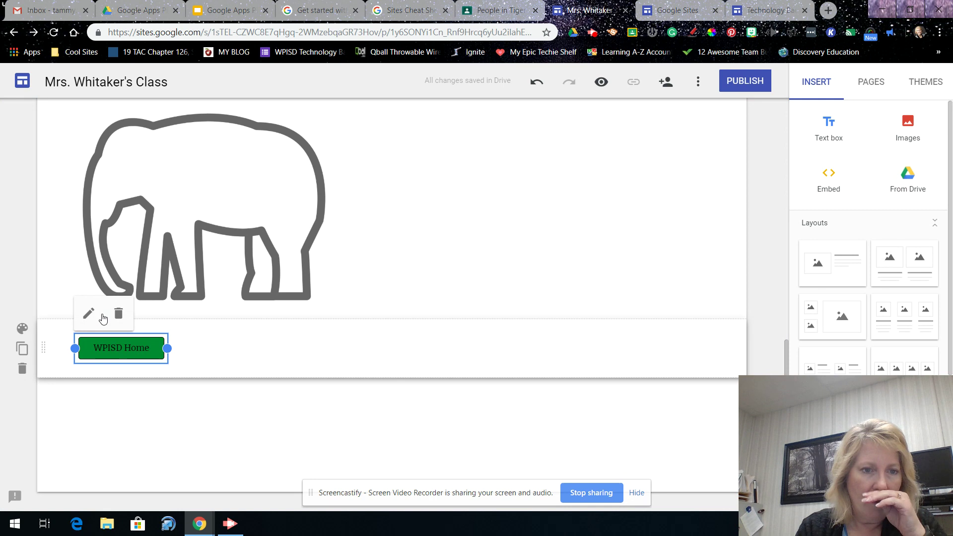
pyautogui.click(89, 314)
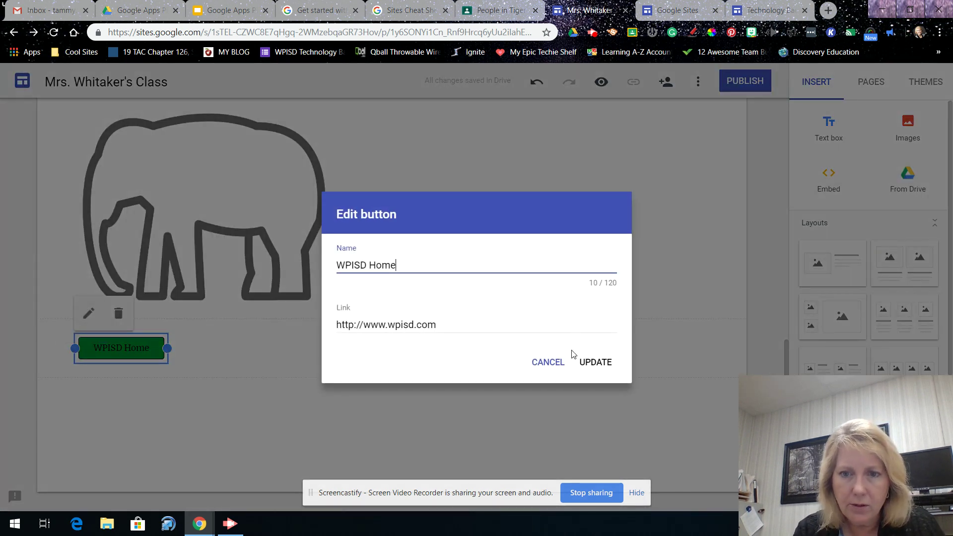
pyautogui.click(552, 365)
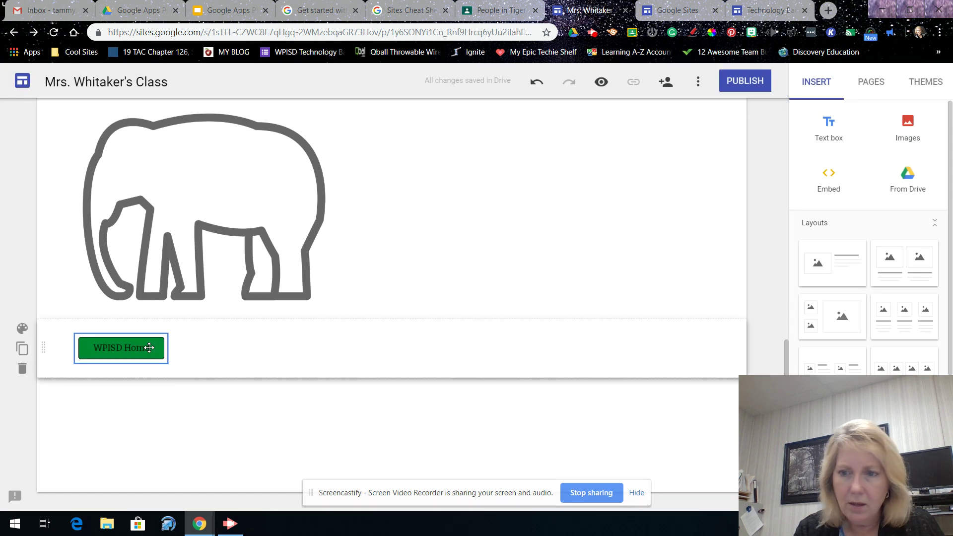
# Set the WPISD Home button section's style to Emphasis 2 and insert a divider beneath the button.
pyautogui.click(22, 329)
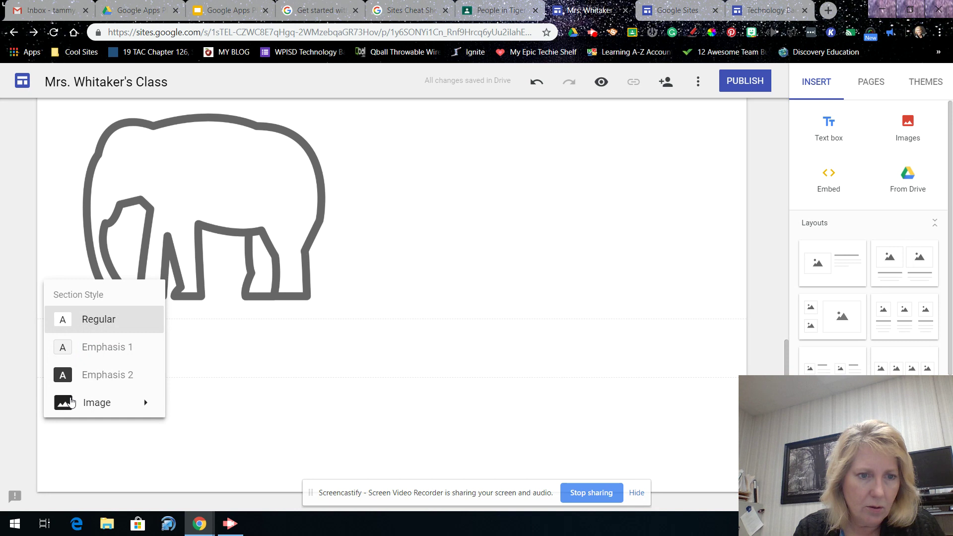
pyautogui.click(65, 376)
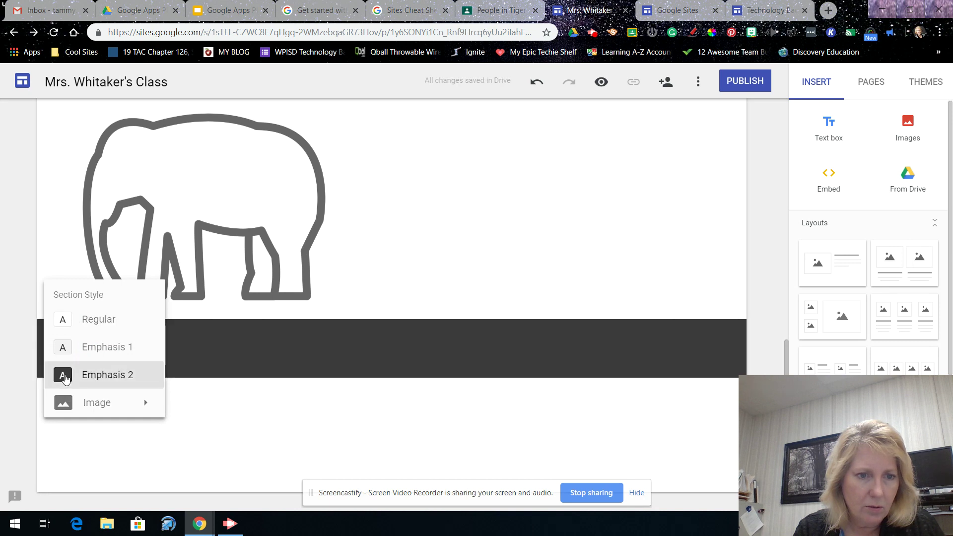
pyautogui.click(219, 355)
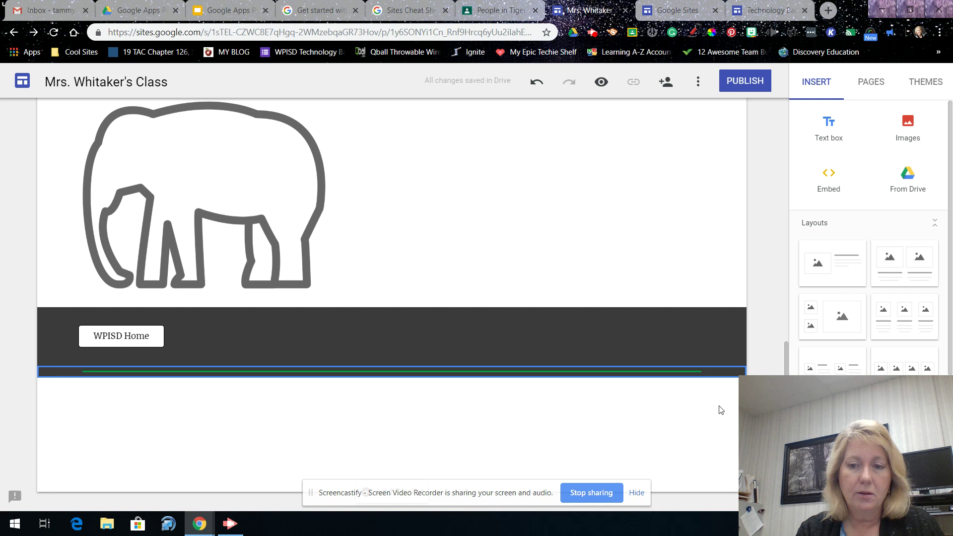
pyautogui.rightClick(721, 410)
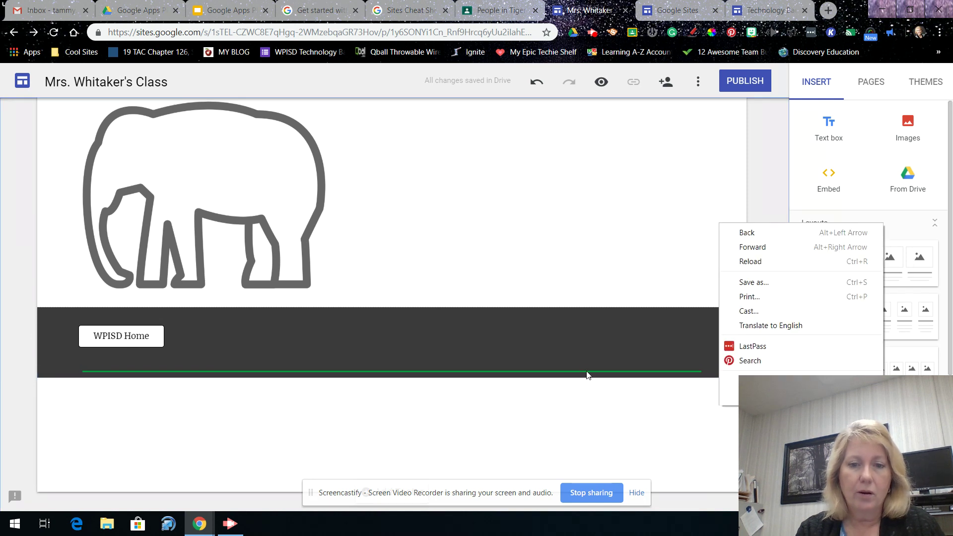
pyautogui.click(680, 415)
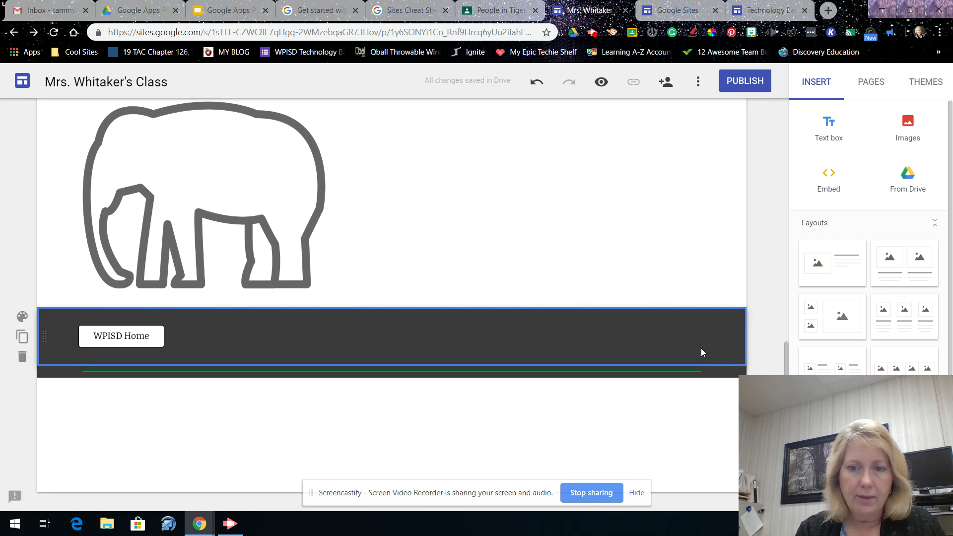
# Set the style of the WPISD Home button's section to Regular.
pyautogui.click(22, 316)
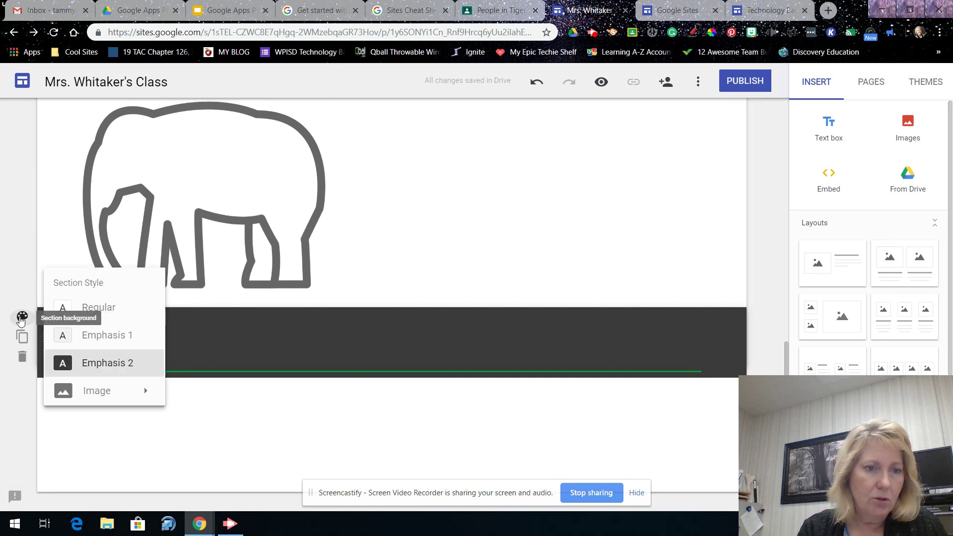
pyautogui.click(62, 310)
pyautogui.click(160, 433)
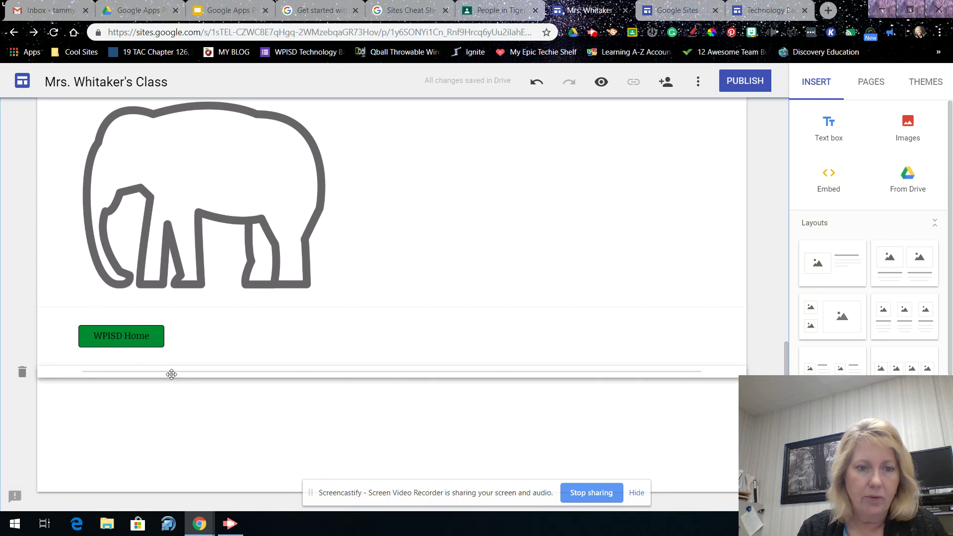
# Move the divider above the WPISD Home button and insert a second divider below the button.
pyautogui.moveTo(172, 374); pyautogui.dragTo(165, 308)
pyautogui.click(219, 368)
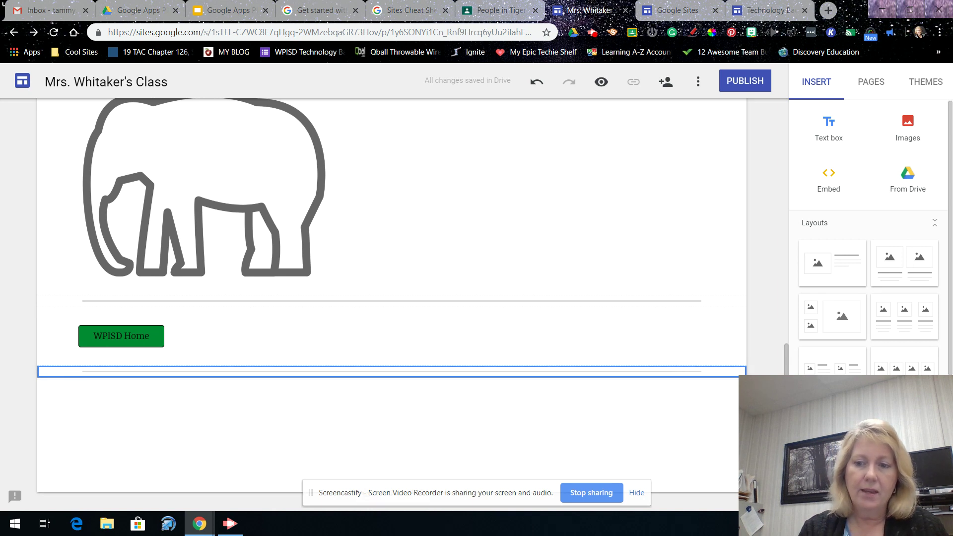
pyautogui.scroll(-4, 869, 238)
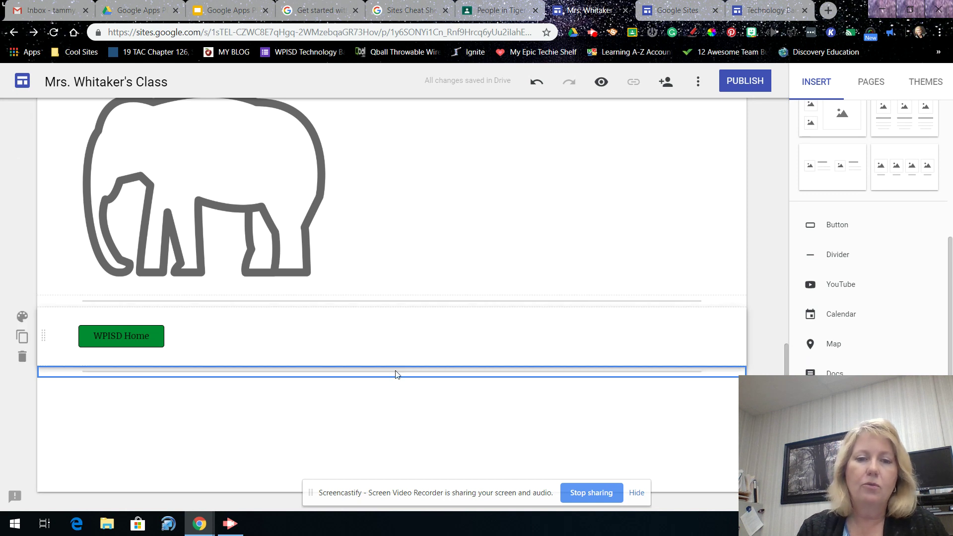
pyautogui.scroll(10, 464, 404)
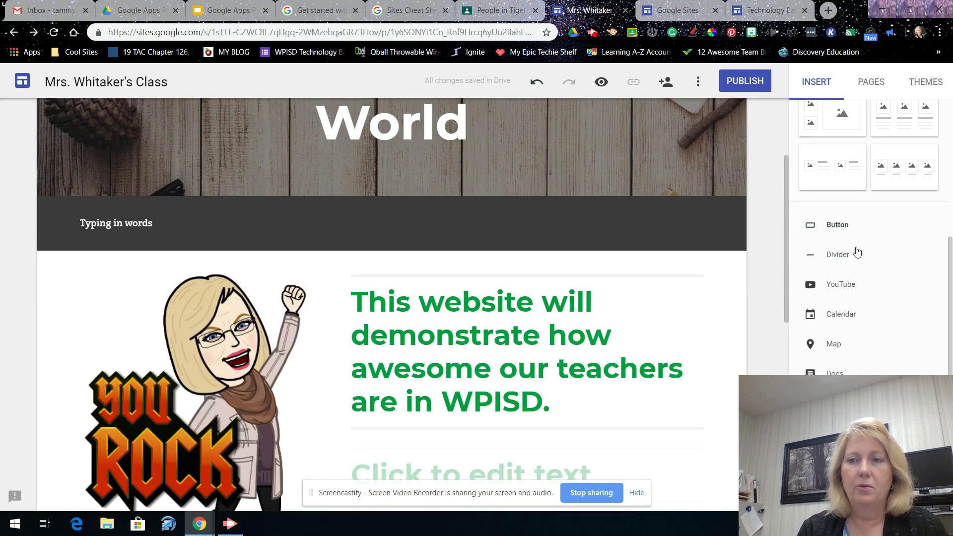
pyautogui.scroll(4, 855, 283)
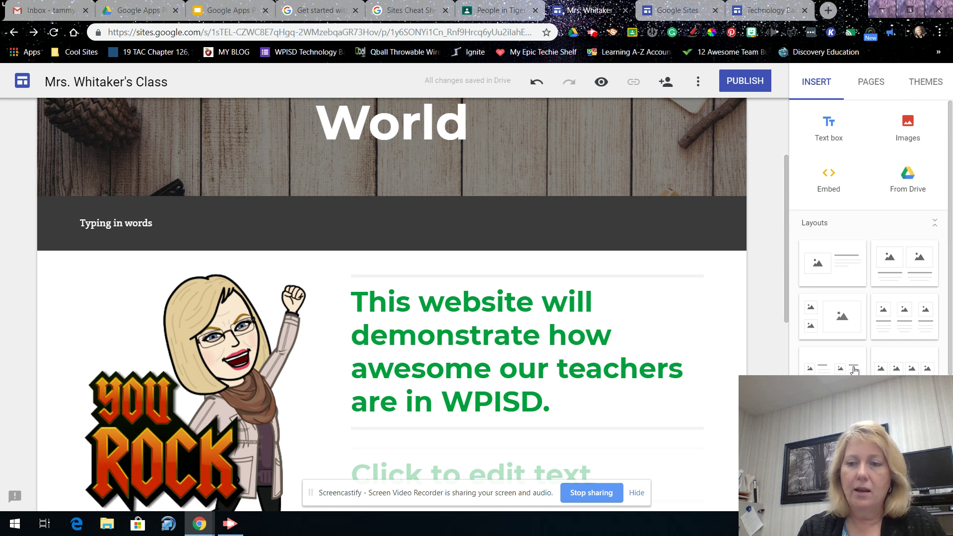
pyautogui.scroll(-4, 855, 370)
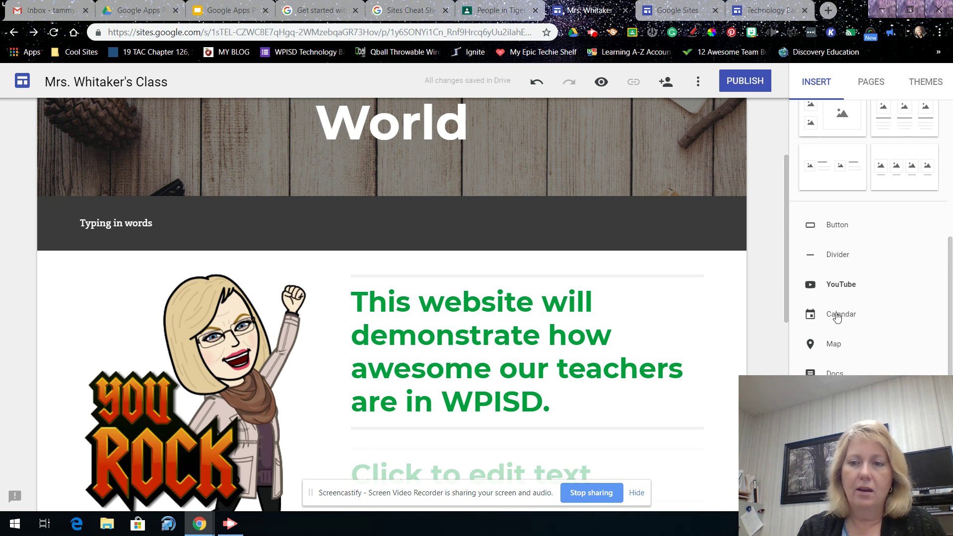
# Search YouTube for "good mythical morning" and insert the video "Worst Halloween Candy Taste Test (Day 3)" at the end of the page.
pyautogui.scroll(-10, 624, 344)
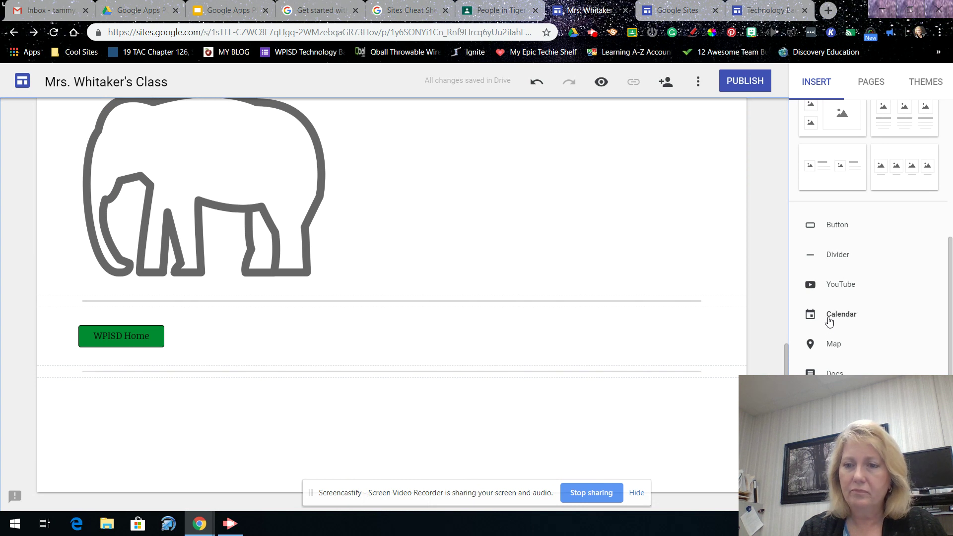
pyautogui.click(840, 284)
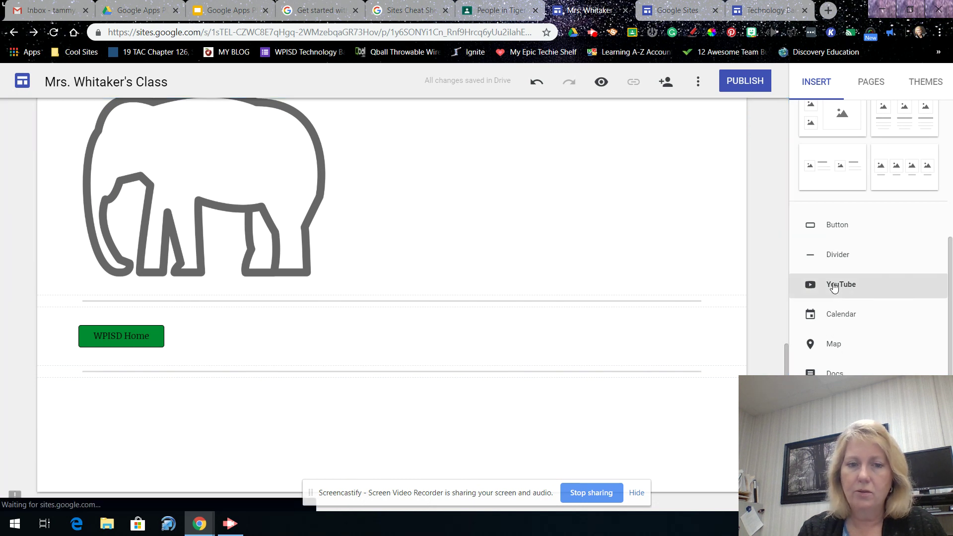
pyautogui.click(332, 186)
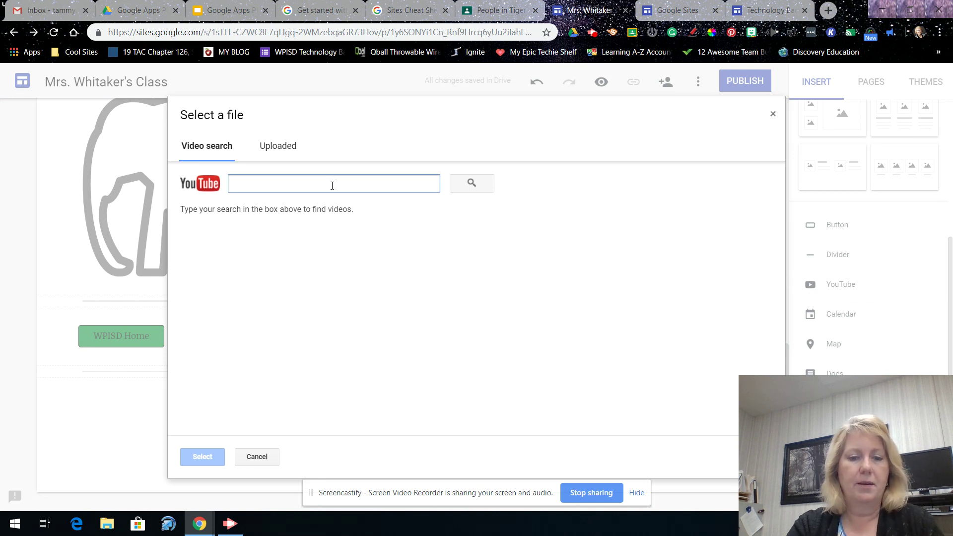
pyautogui.write('goo')
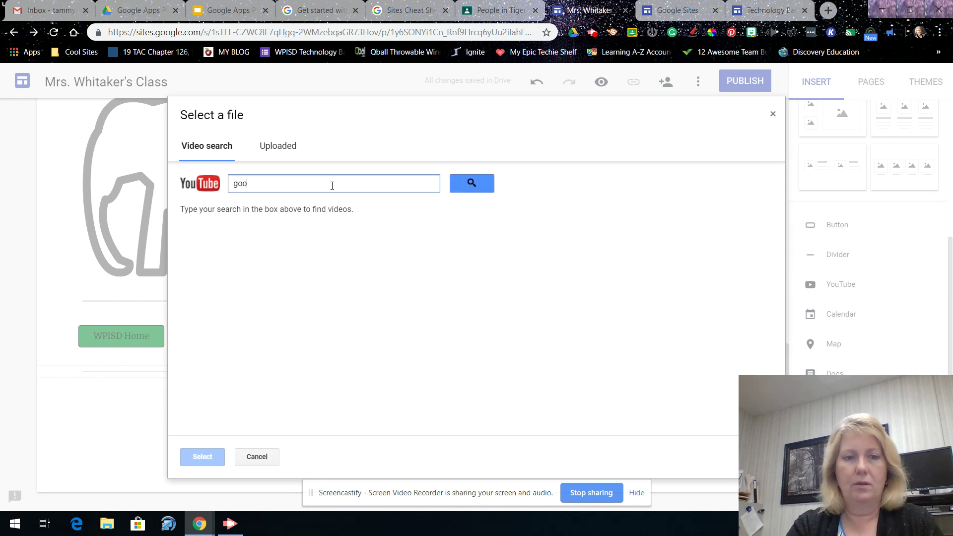
pyautogui.write('d mythical morning')
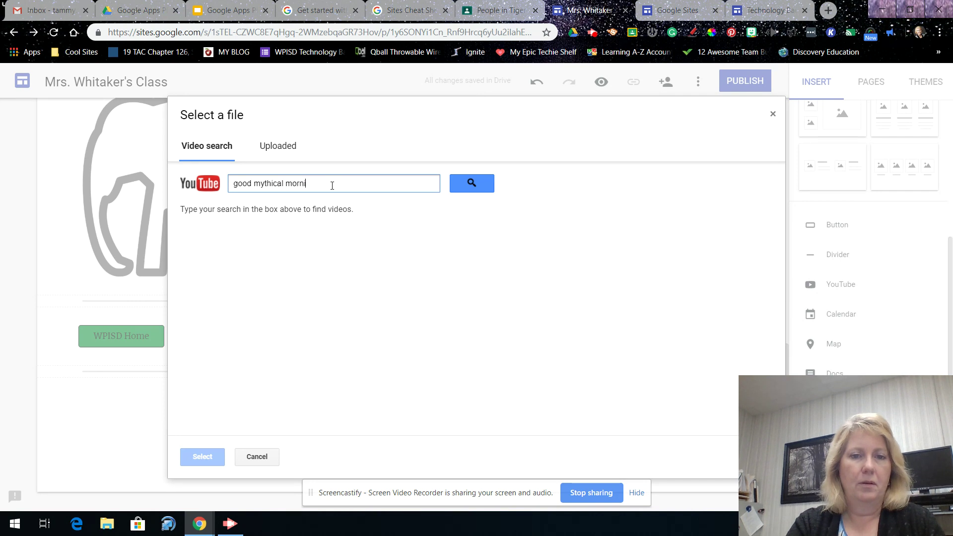
pyautogui.press('Return')
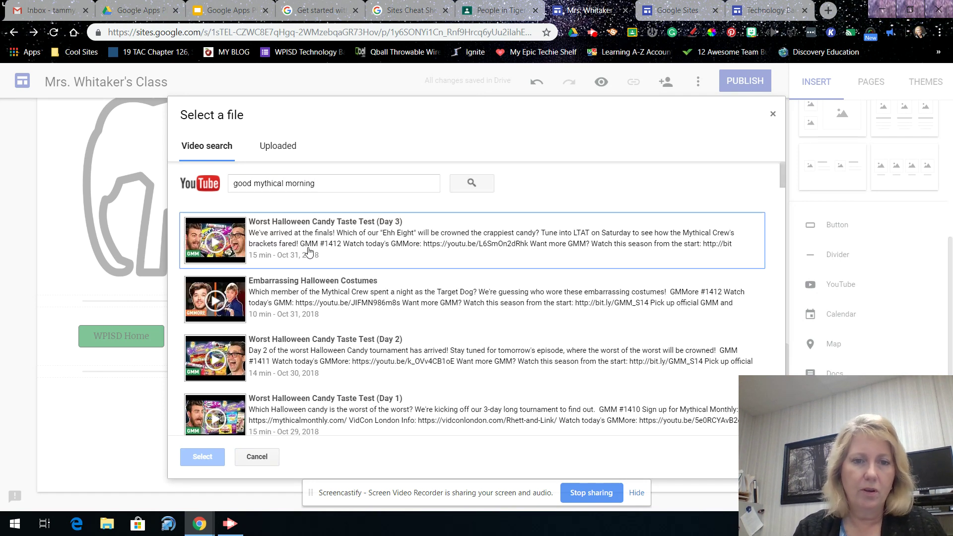
pyautogui.click(309, 253)
pyautogui.click(202, 456)
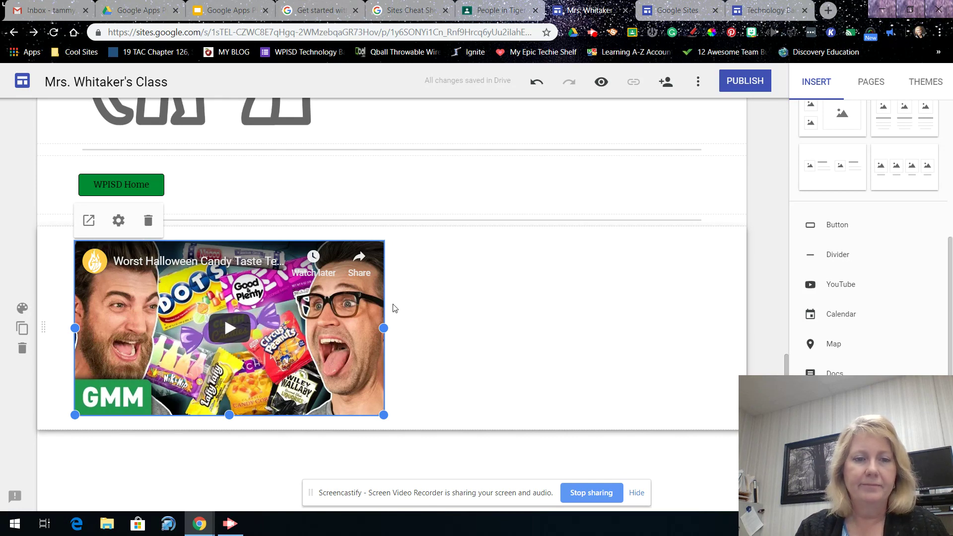
# Look over the whole Home page from its header down to the embedded YouTube video.
pyautogui.scroll(15, 521, 316)
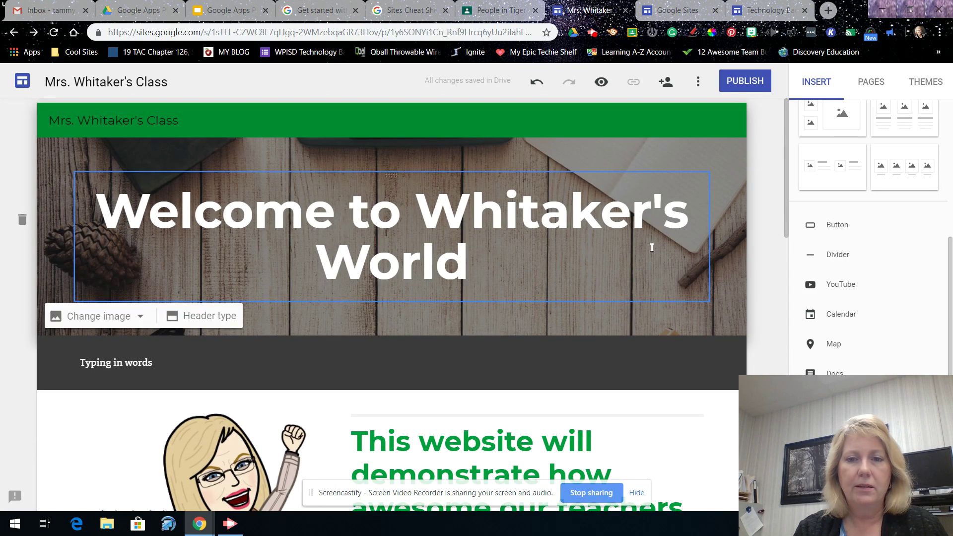
pyautogui.scroll(-3, 652, 248)
pyautogui.scroll(-12, 652, 248)
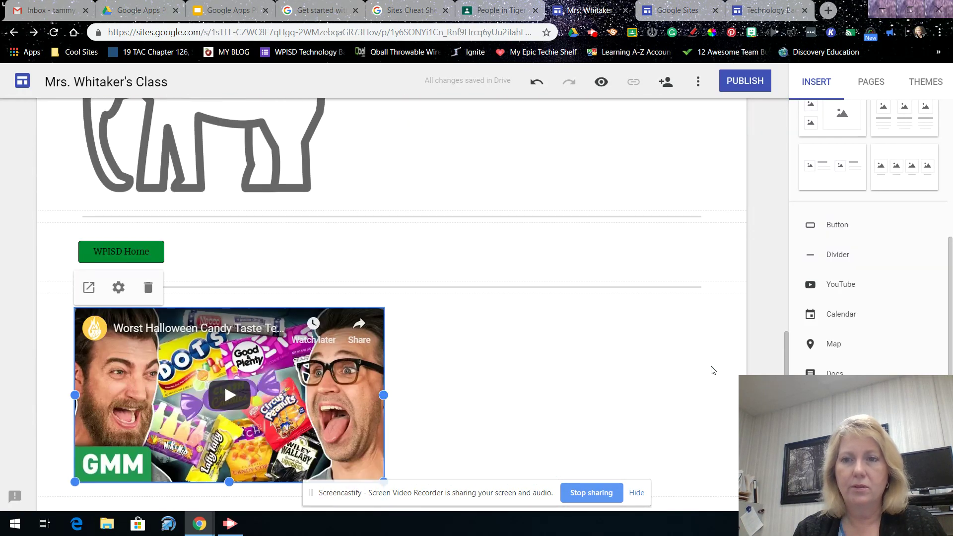
pyautogui.scroll(12, 711, 370)
pyautogui.scroll(-11, 711, 370)
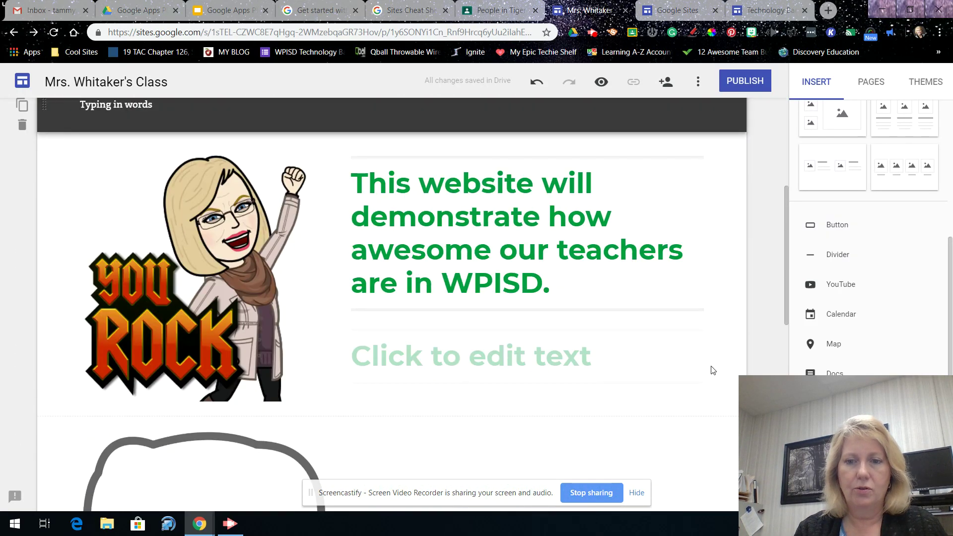
pyautogui.scroll(-1, 713, 370)
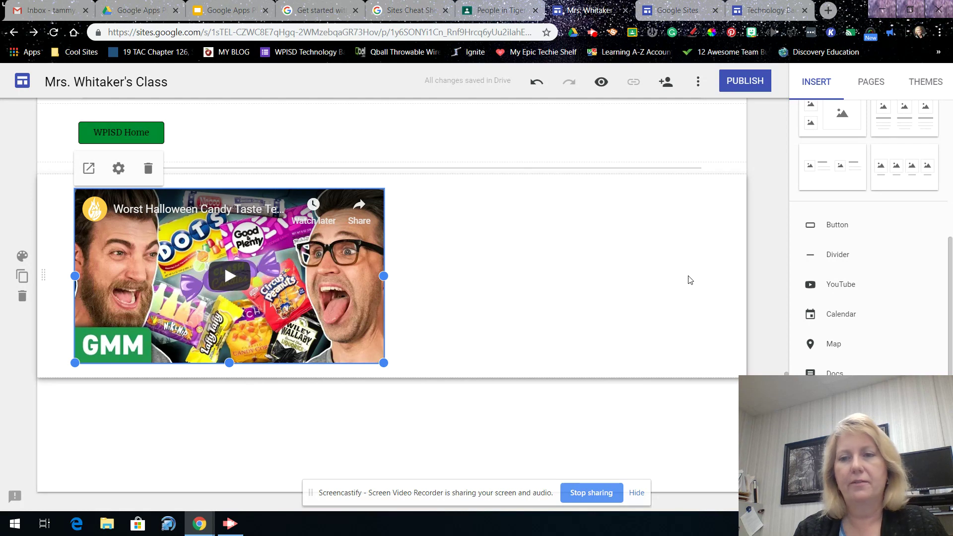
pyautogui.scroll(12, 753, 271)
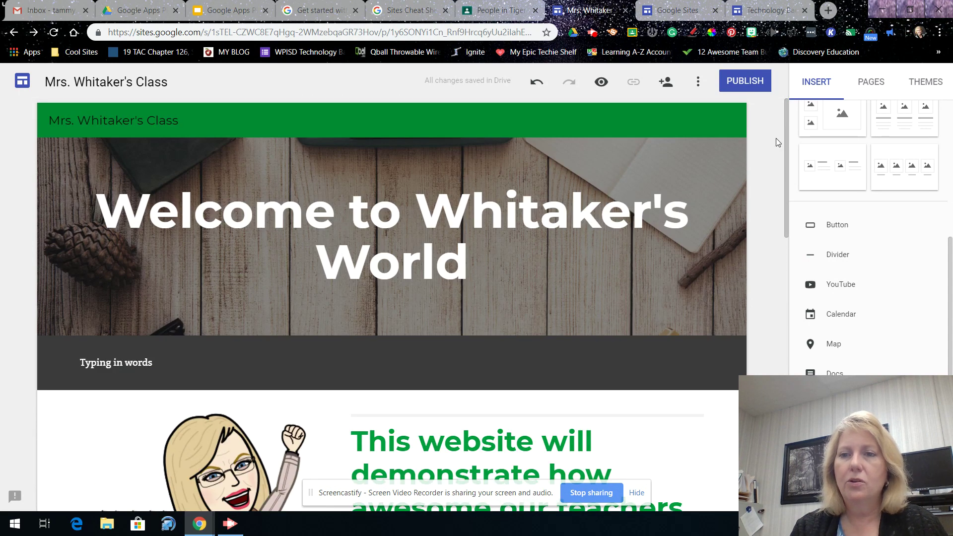
# Switch to the WPISD Technology Badging Program site and examine its navigation bar and its list of pages and links.
pyautogui.click(870, 85)
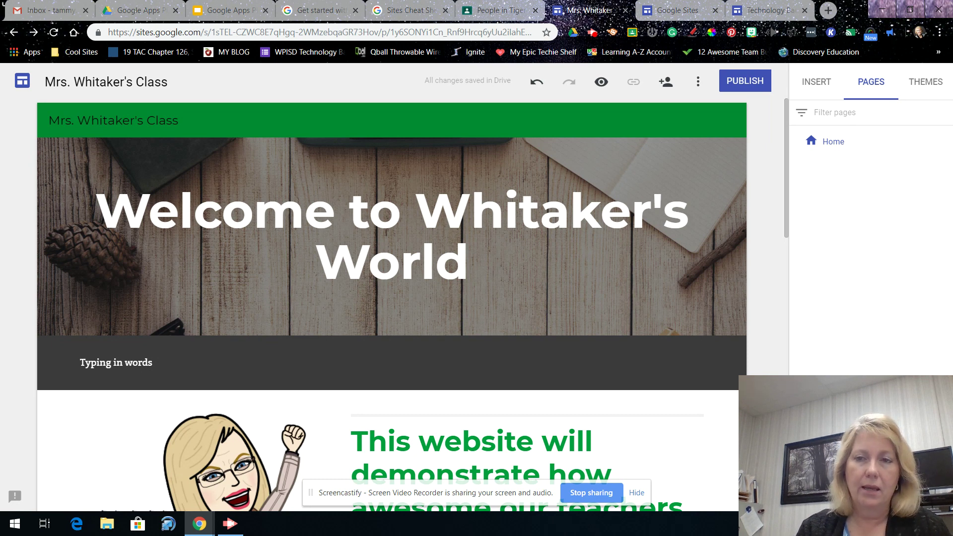
pyautogui.click(762, 11)
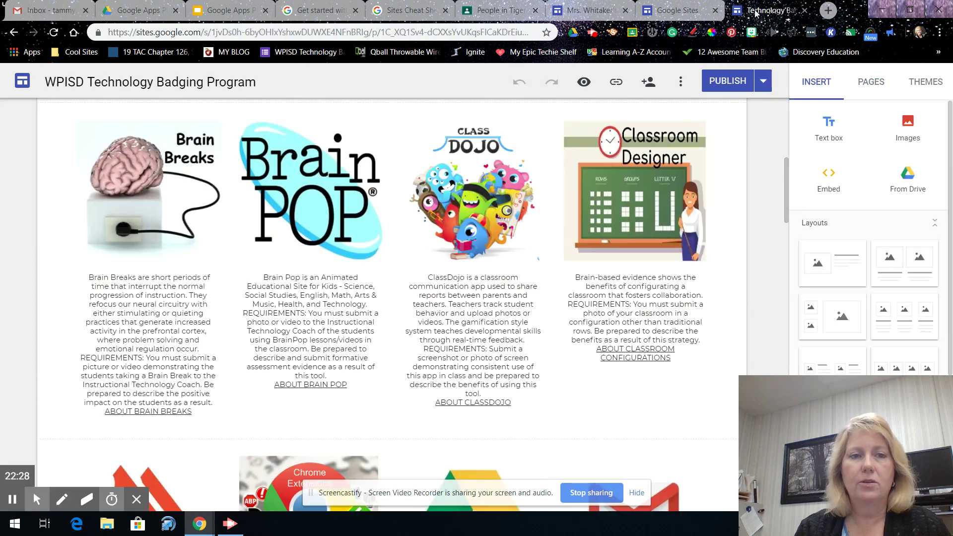
pyautogui.scroll(8, 685, 127)
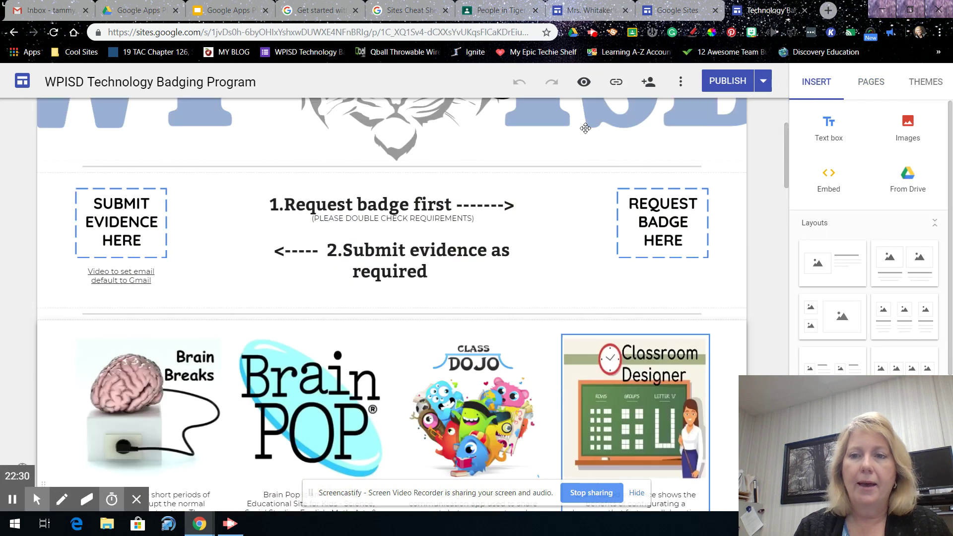
pyautogui.click(871, 82)
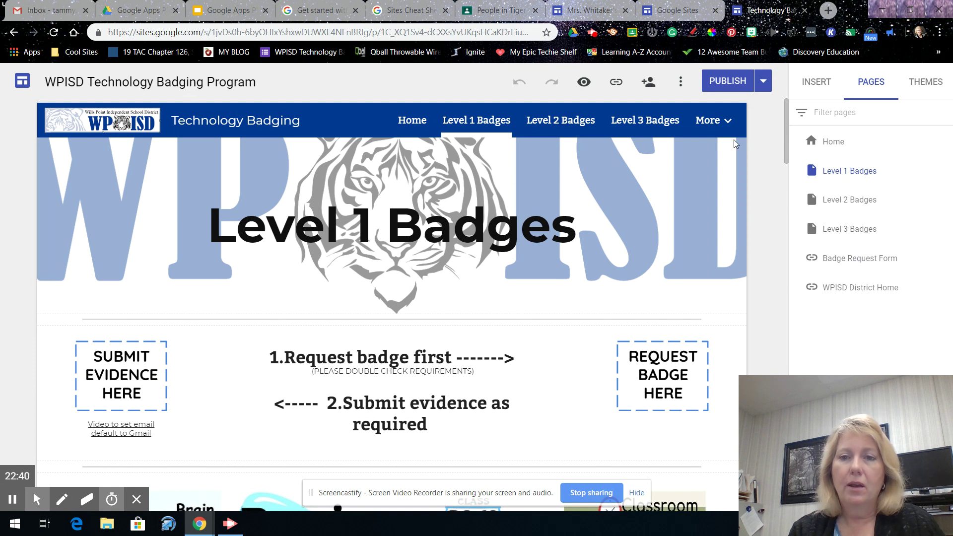
pyautogui.click(712, 120)
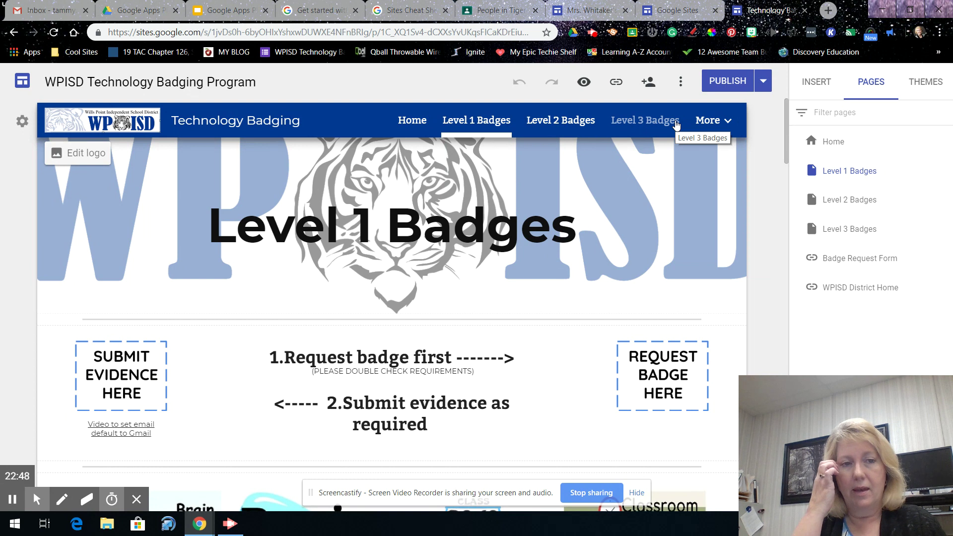
pyautogui.moveTo(707, 124)
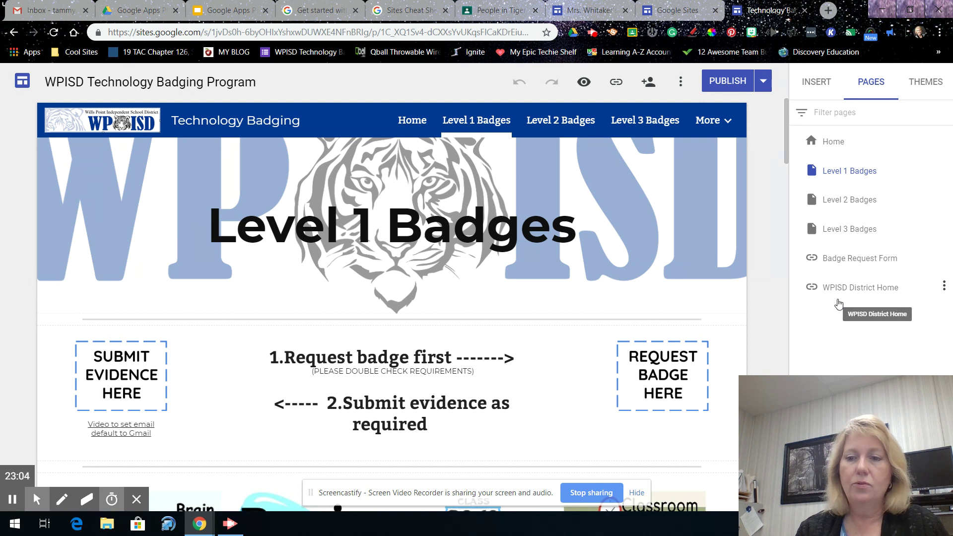
# Return to the class site and create a new page named "About US" without a custom path.
pyautogui.click(578, 11)
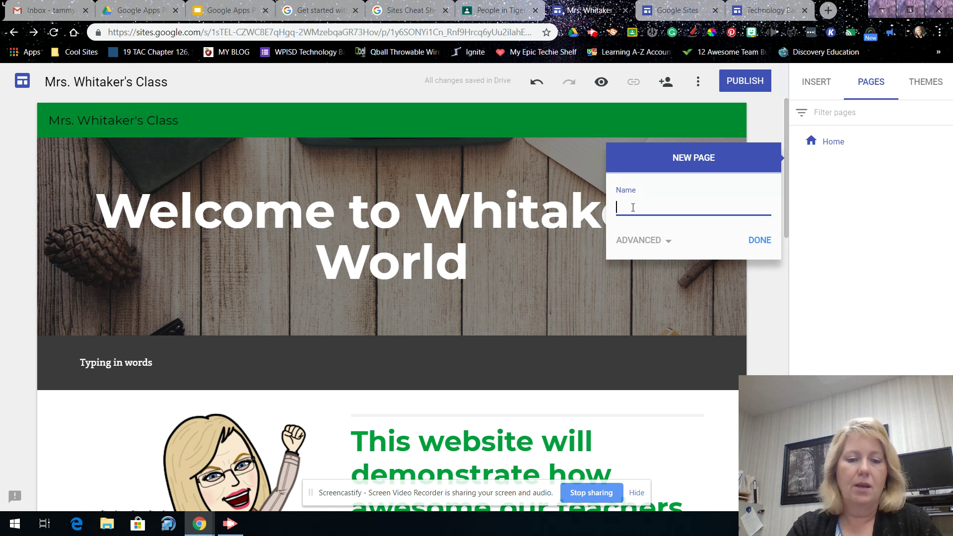
pyautogui.write('out US')
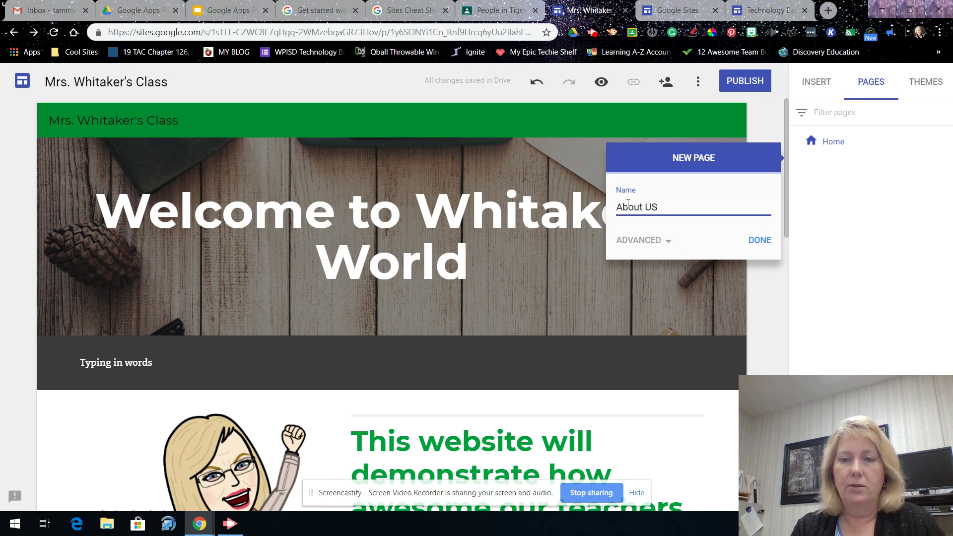
pyautogui.click(651, 240)
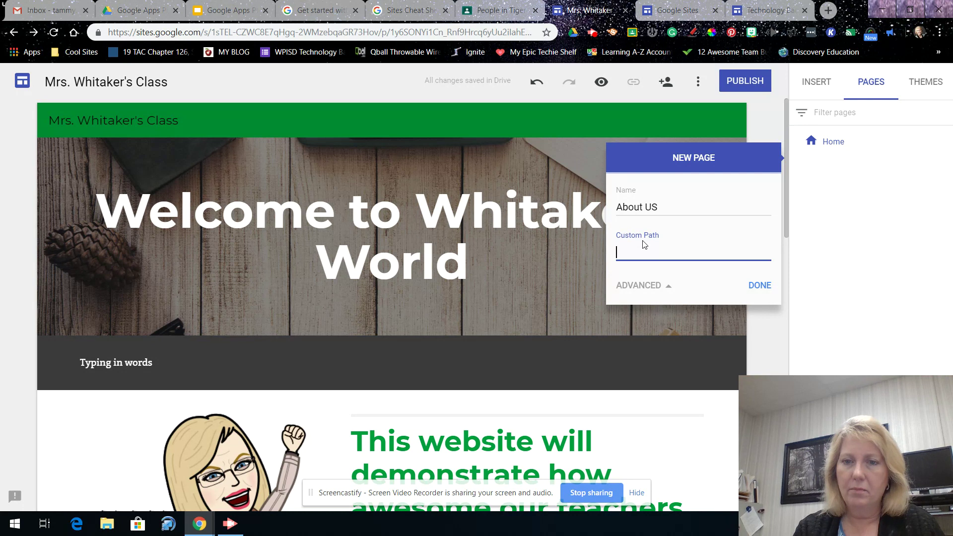
pyautogui.click(667, 288)
pyautogui.click(758, 241)
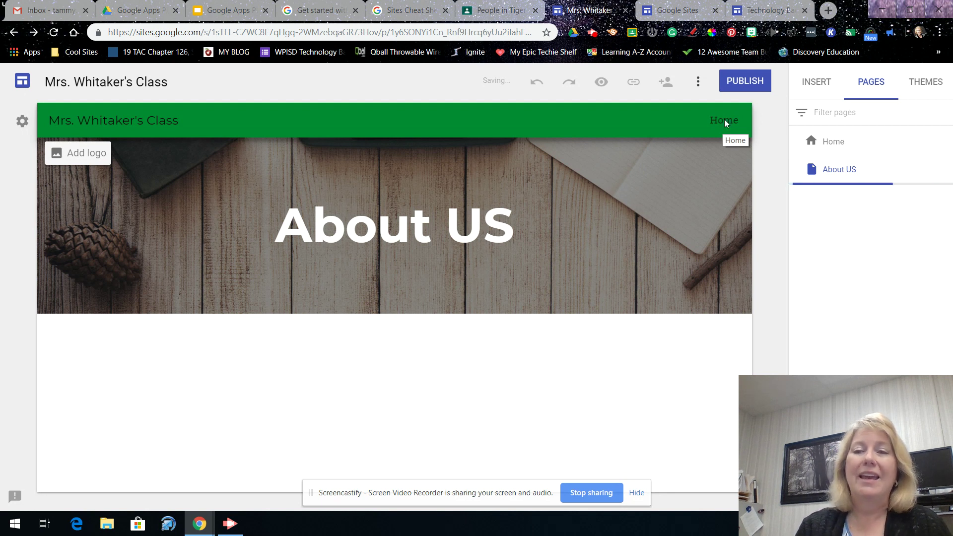
# Check the site navigation by opening the Home page and returning to the About US page.
pyautogui.click(659, 125)
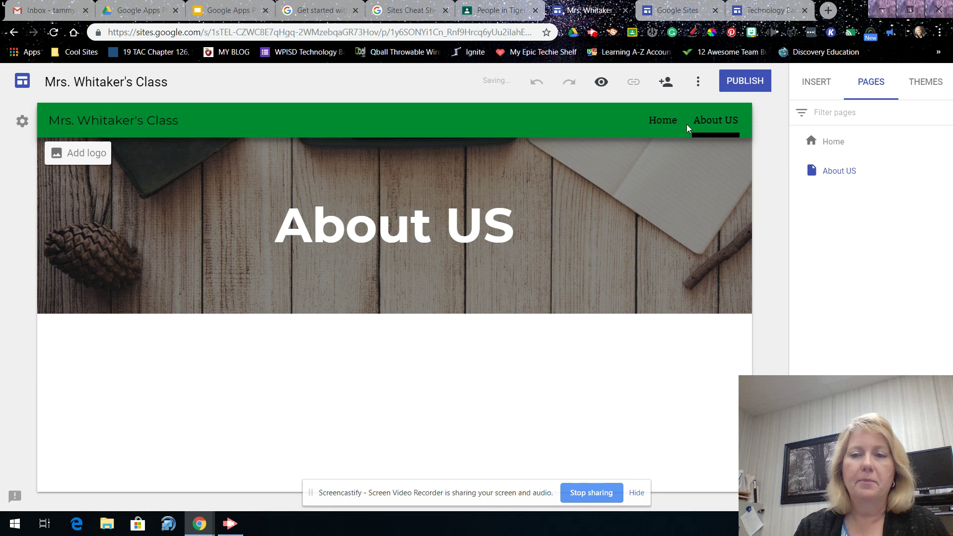
pyautogui.click(659, 127)
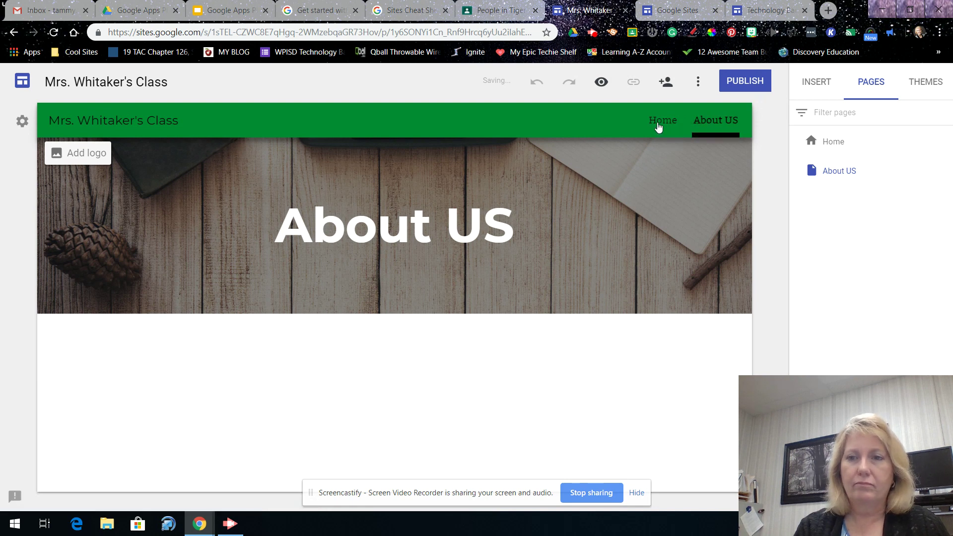
pyautogui.click(832, 143)
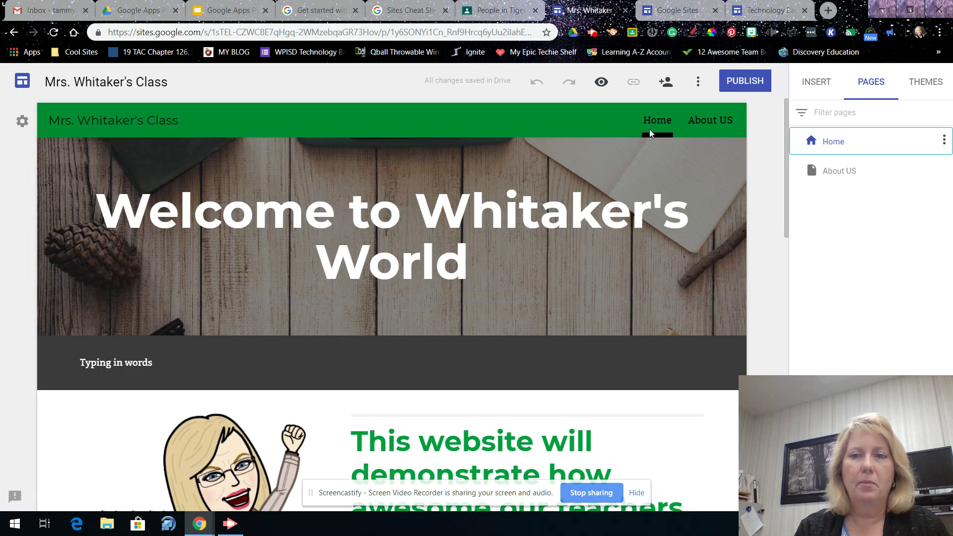
pyautogui.click(711, 125)
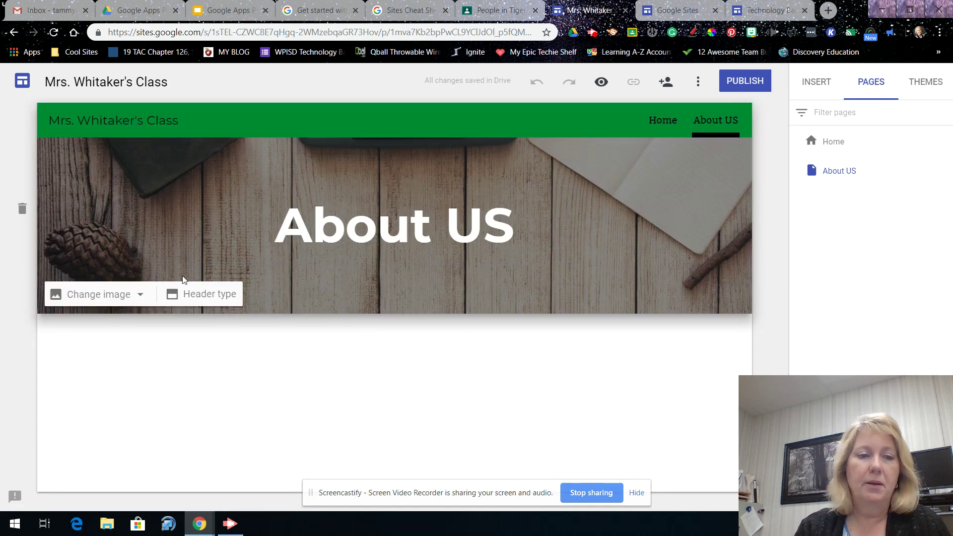
# Set the About US page's header type to Title only and add the layout of four captioned images below it.
pyautogui.click(196, 298)
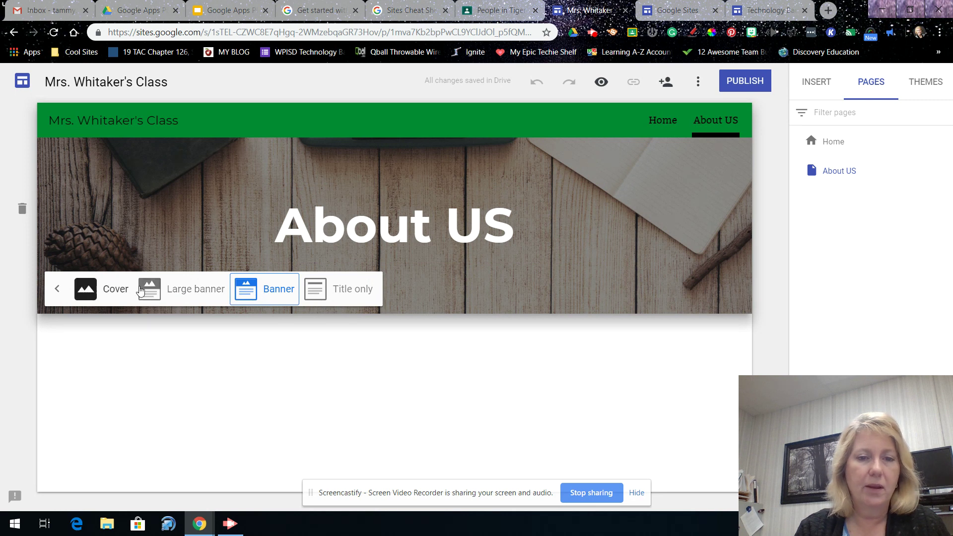
pyautogui.click(340, 293)
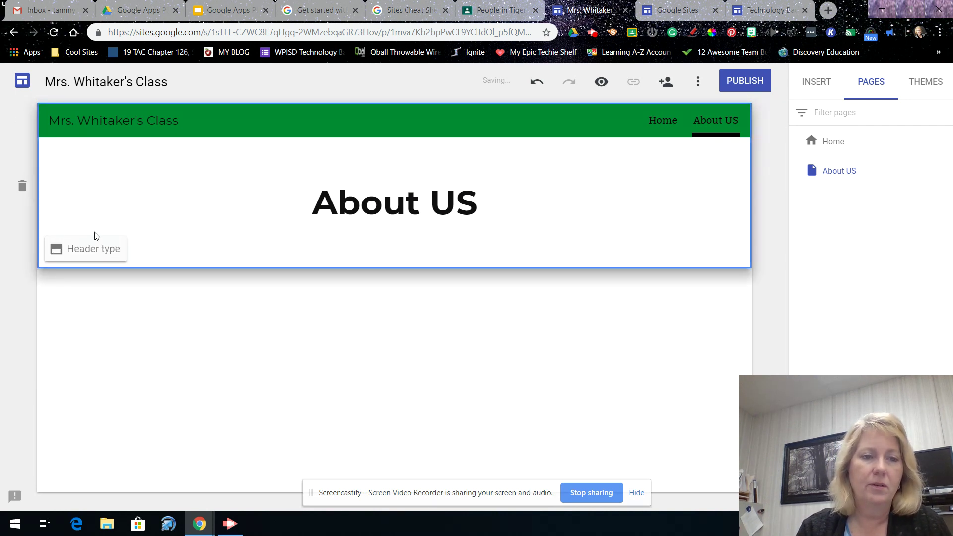
pyautogui.click(809, 87)
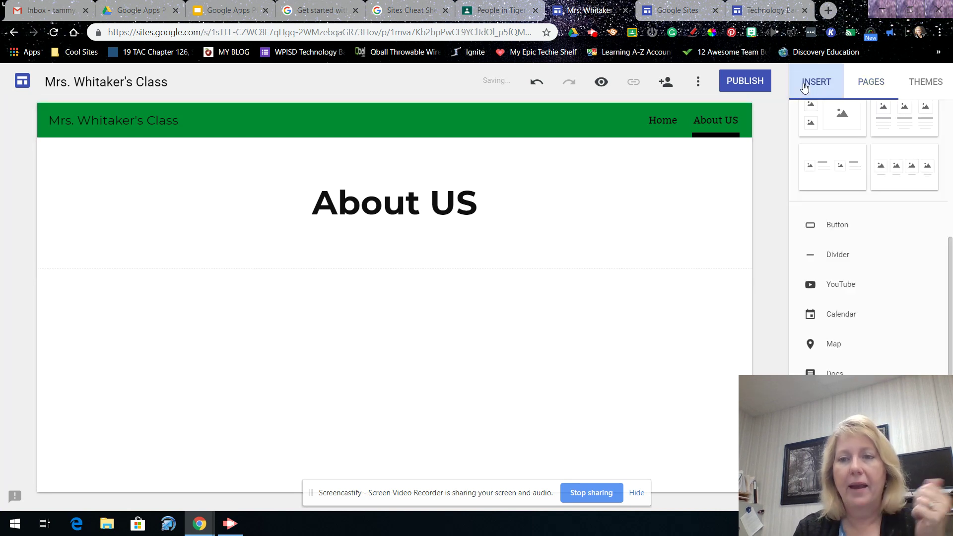
pyautogui.click(880, 171)
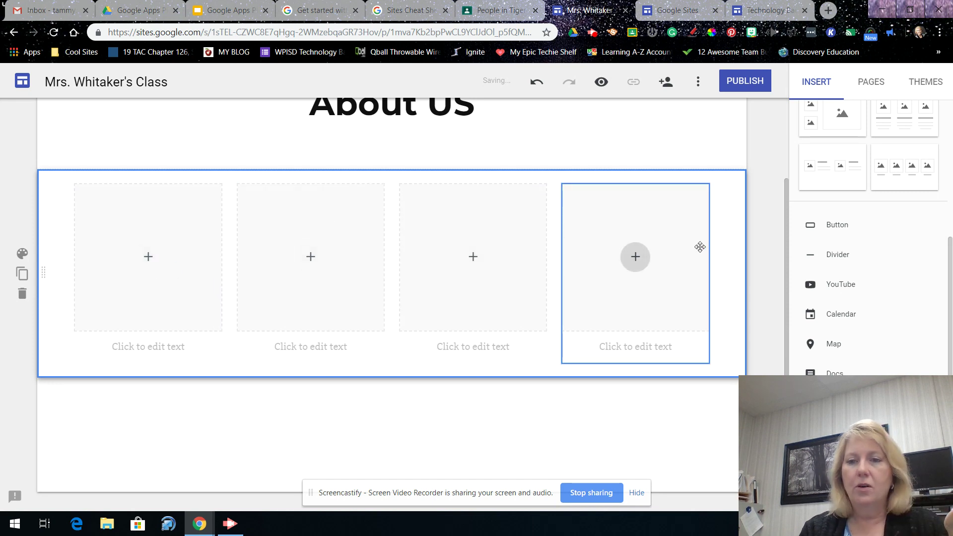
pyautogui.scroll(5, 796, 223)
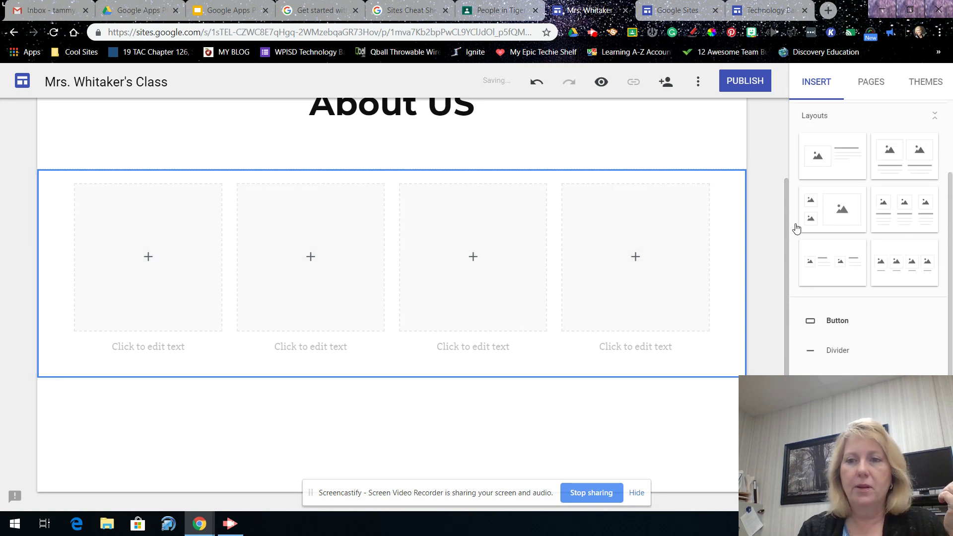
pyautogui.click(874, 83)
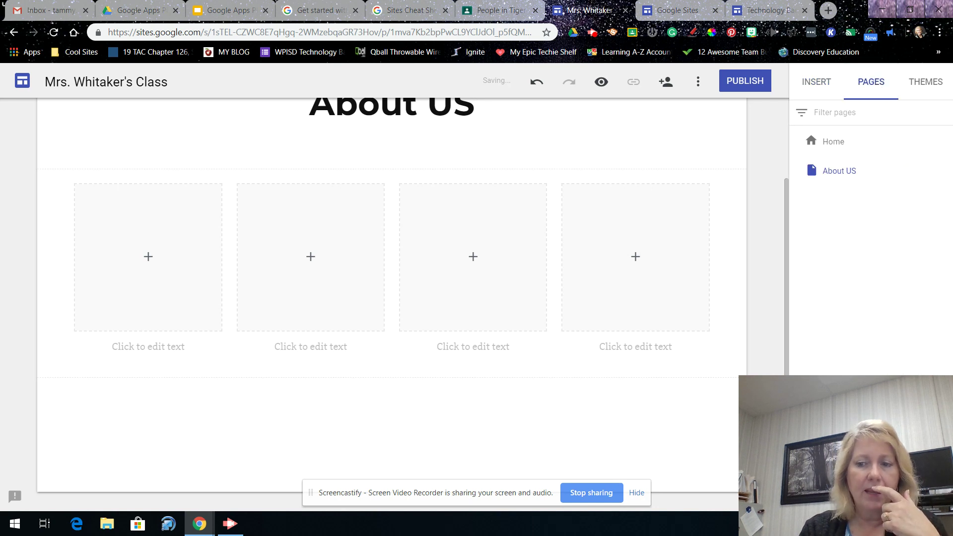
pyautogui.click(924, 459)
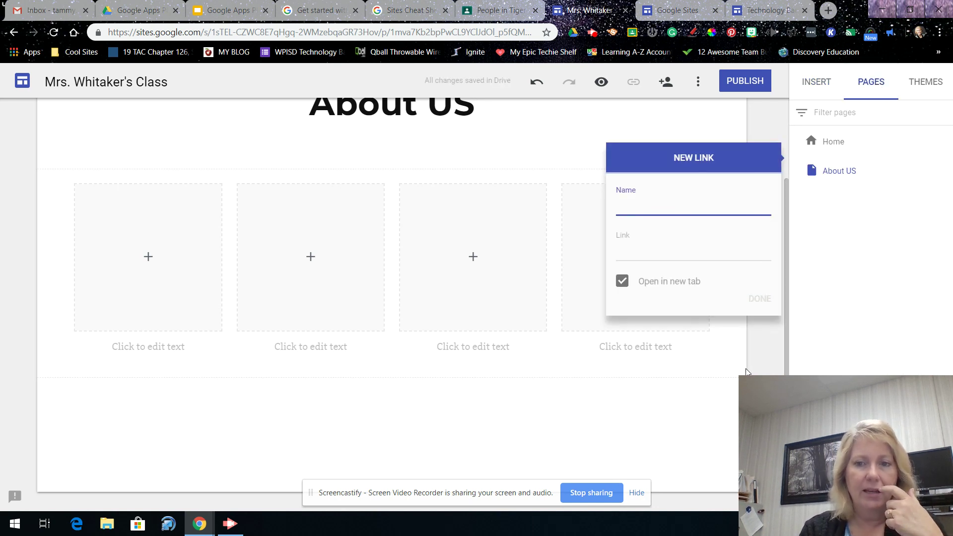
pyautogui.write('WPISD HOME')
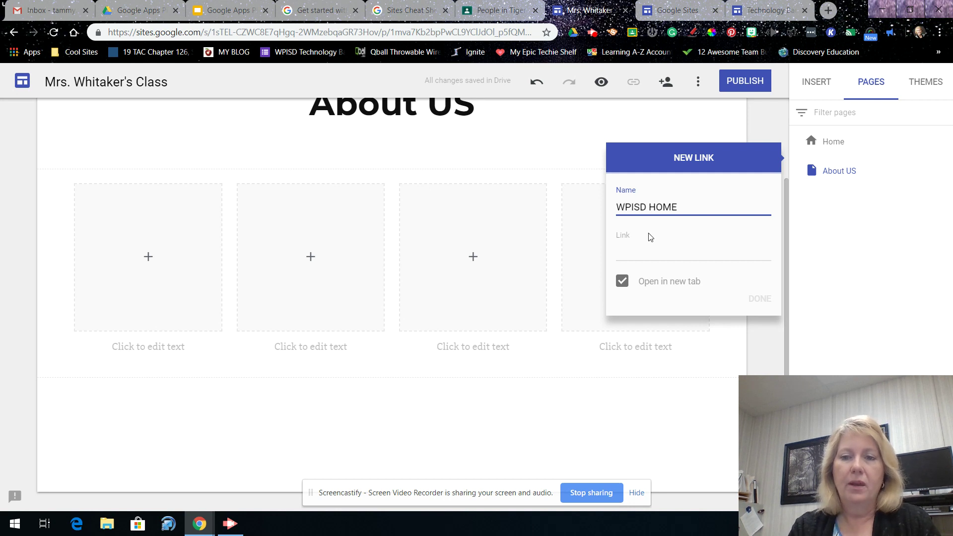
pyautogui.click(642, 247)
pyautogui.write('www.wpisd.com')
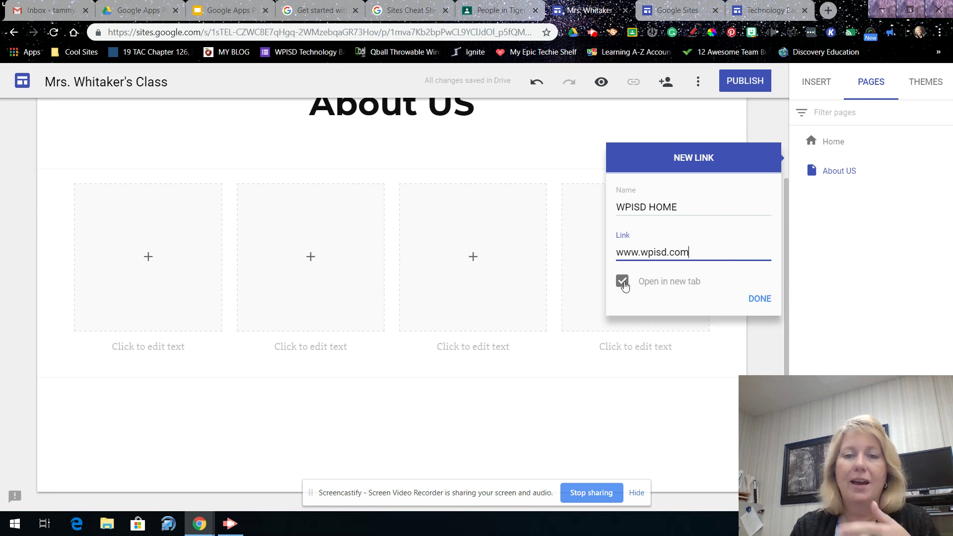
pyautogui.click(760, 298)
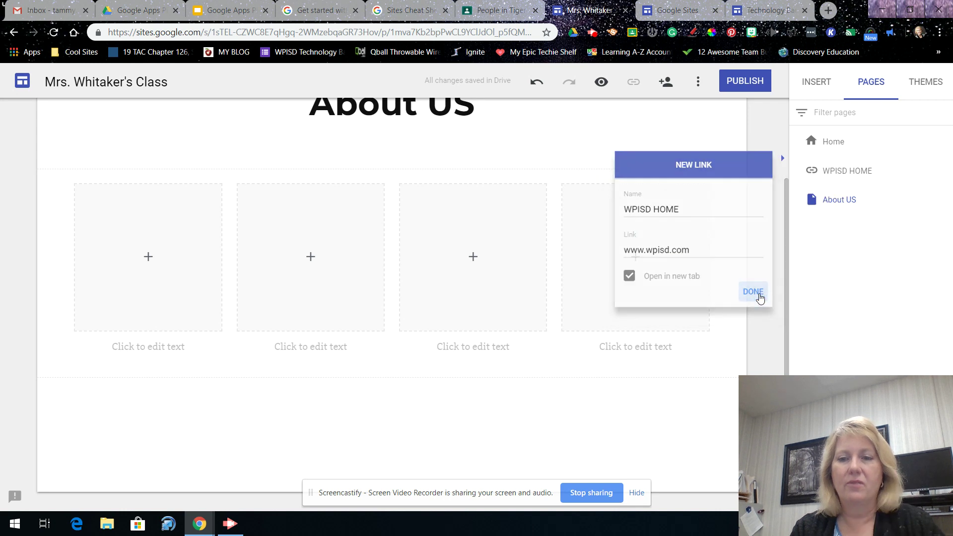
pyautogui.scroll(2, 760, 210)
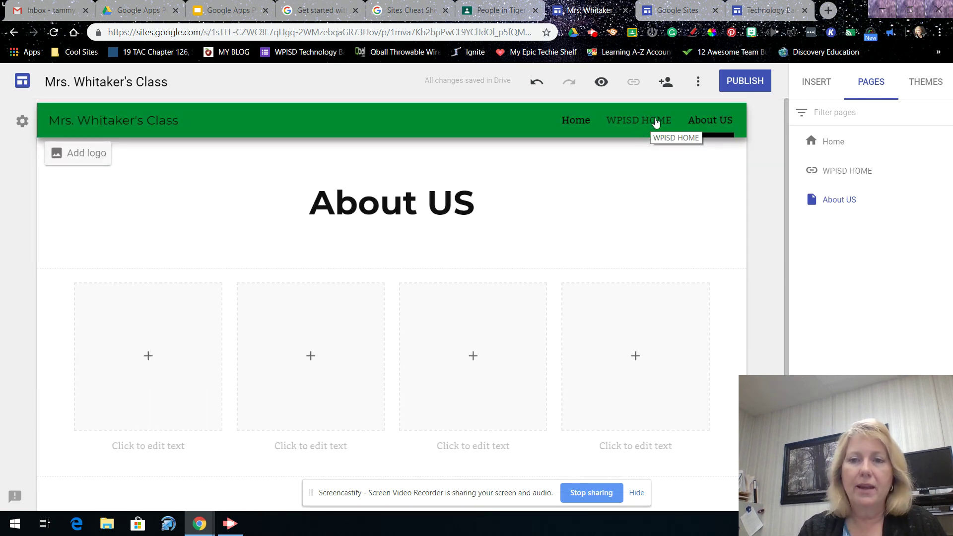
# Reorder the site pages so that About US comes before the WPISD HOME link.
pyautogui.moveTo(835, 202)
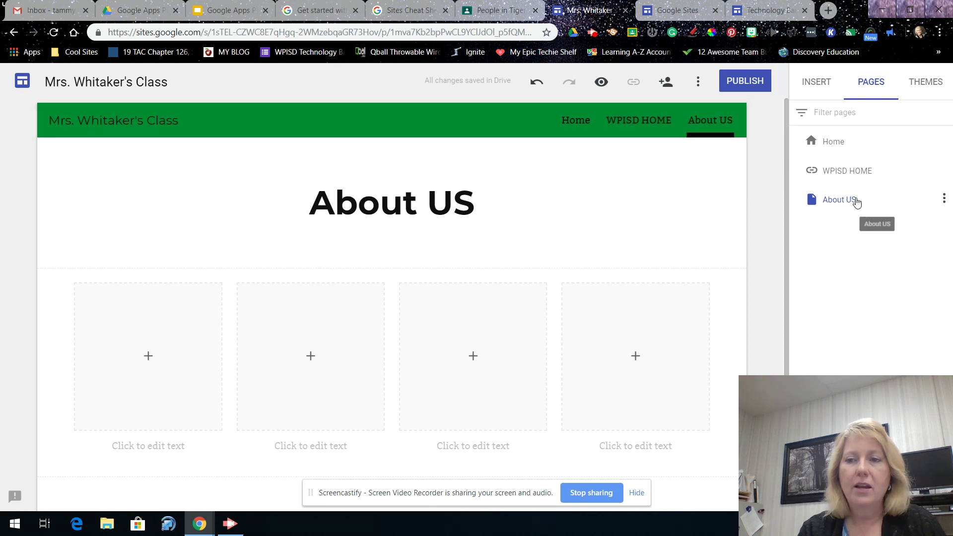
pyautogui.moveTo(892, 202); pyautogui.dragTo(887, 166)
pyautogui.moveTo(837, 202)
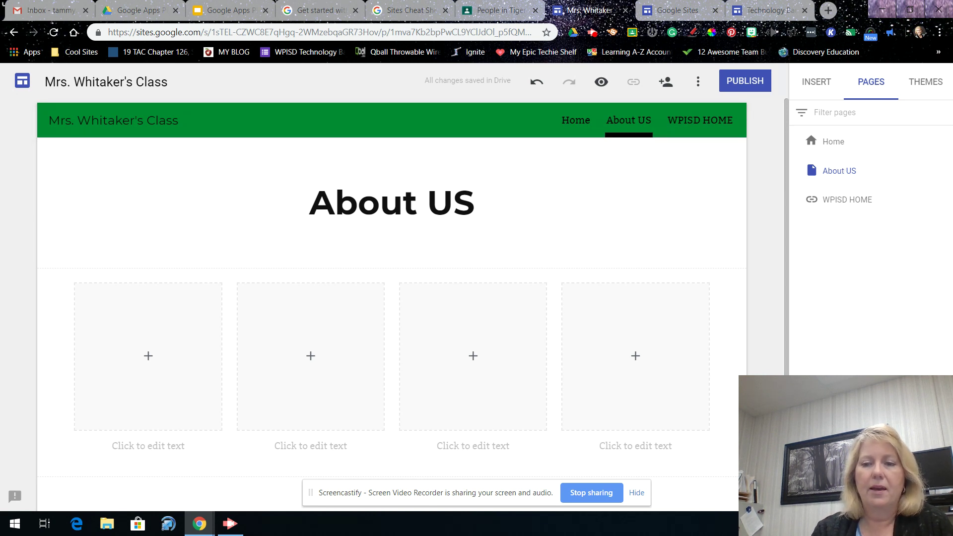
# Create a new page named "Classroom Resources" and place it between About US and WPISD HOME.
pyautogui.write('Classroom Resources')
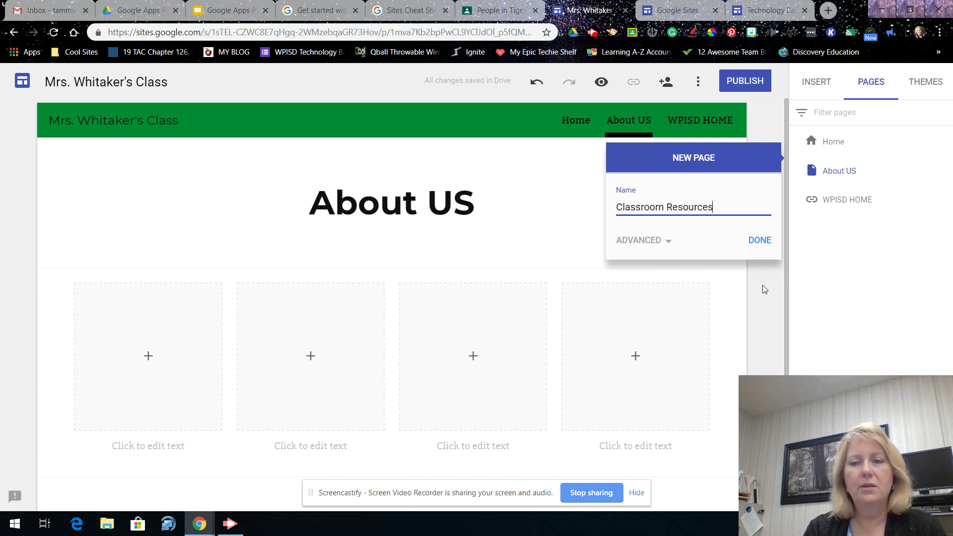
pyautogui.click(751, 238)
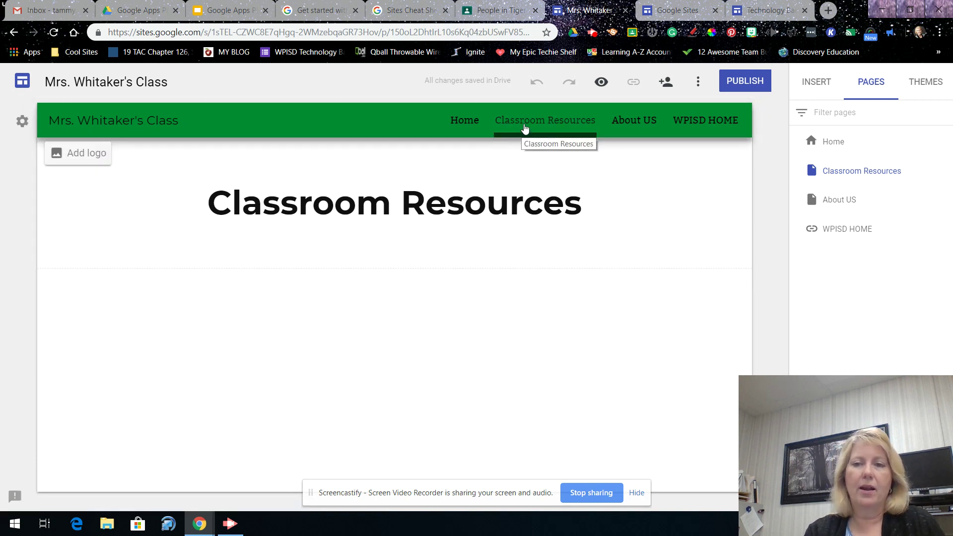
pyautogui.moveTo(745, 159)
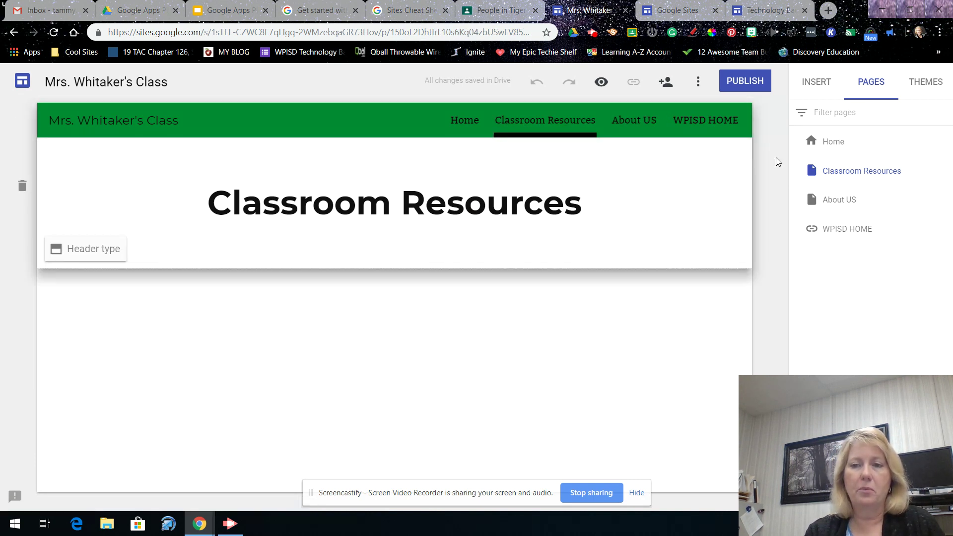
pyautogui.moveTo(839, 180); pyautogui.dragTo(837, 214)
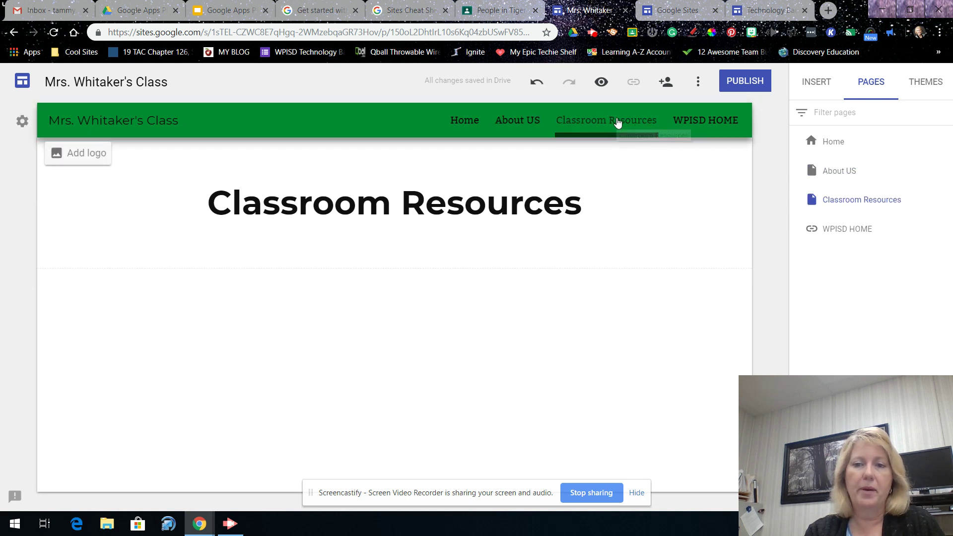
pyautogui.moveTo(695, 163)
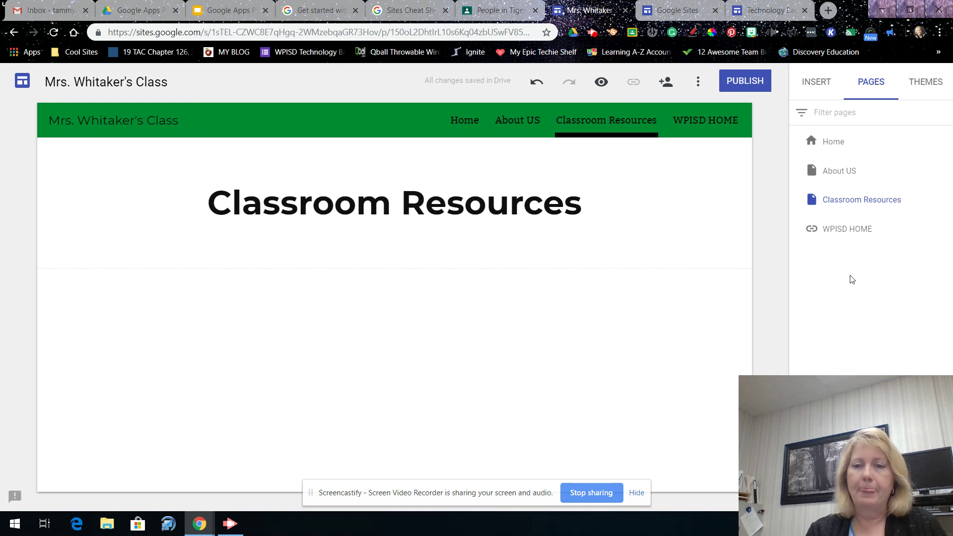
# Open the Home page for editing at the section with the WPISD Home button.
pyautogui.rightClick(828, 149)
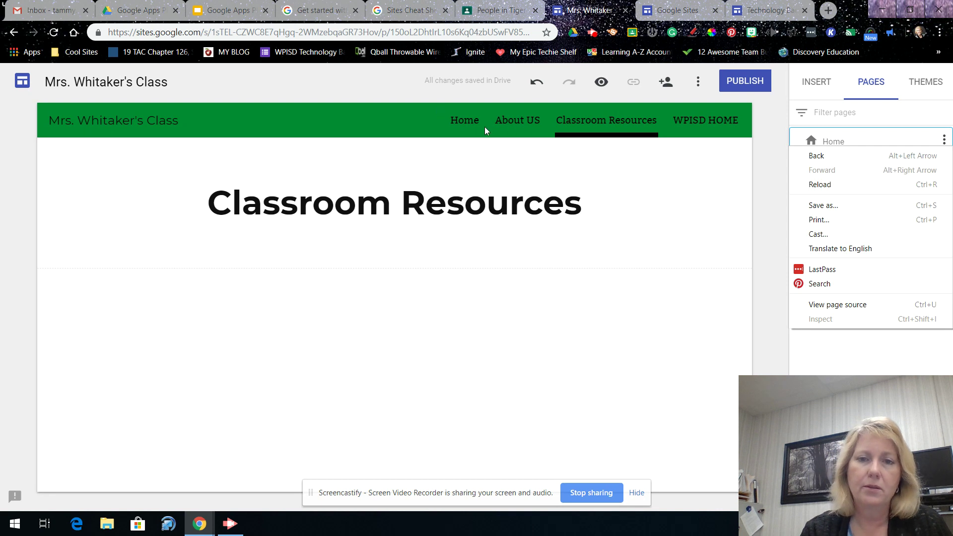
pyautogui.click(463, 121)
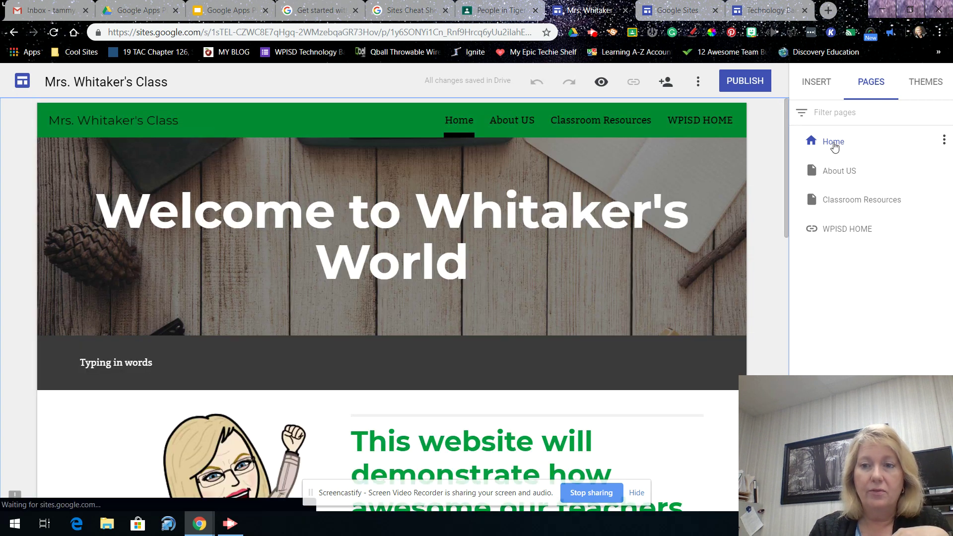
pyautogui.click(835, 143)
pyautogui.scroll(-1, 613, 220)
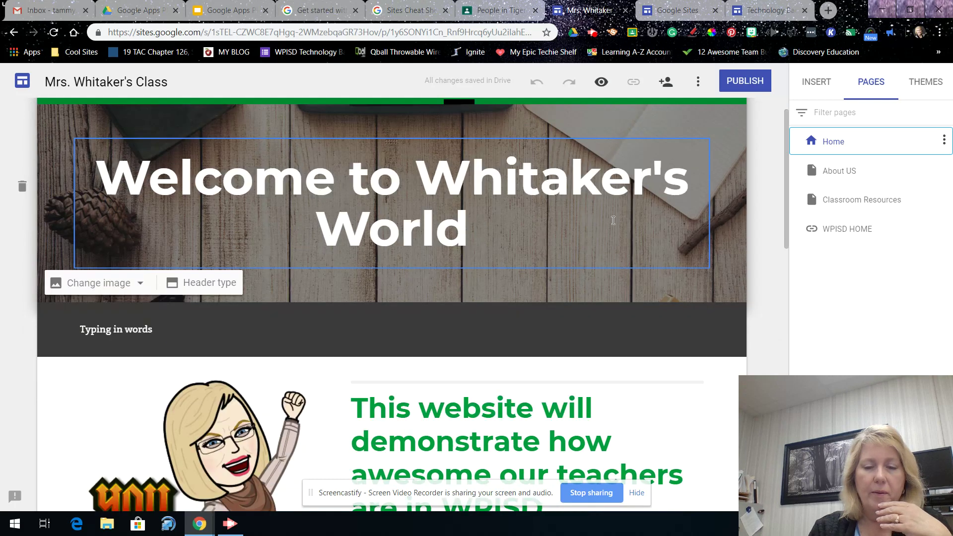
pyautogui.scroll(-5, 613, 220)
pyautogui.scroll(-7, 403, 363)
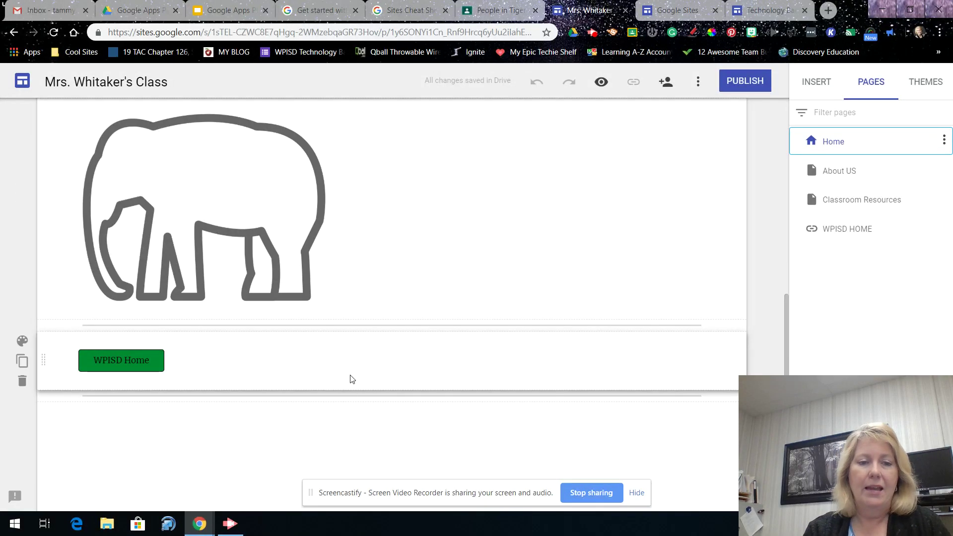
pyautogui.click(826, 147)
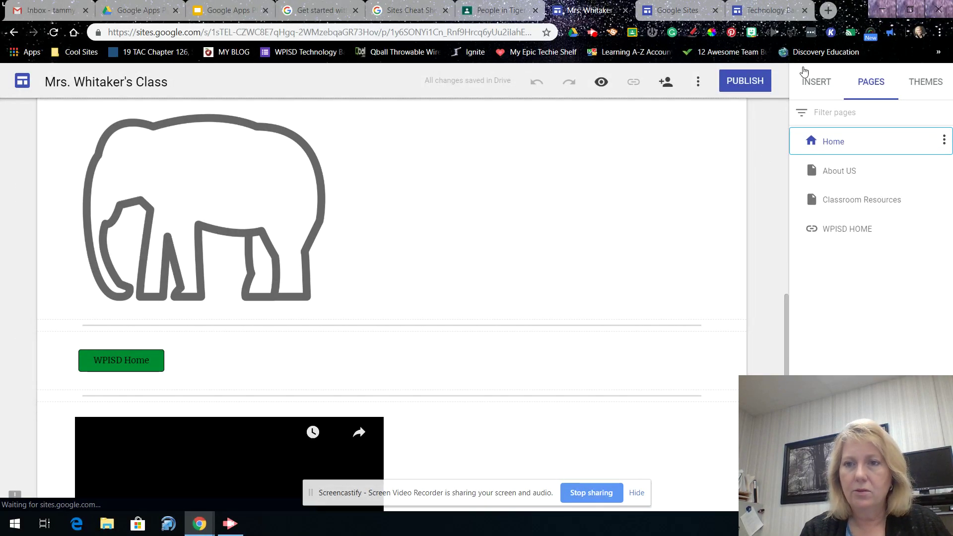
# Insert a text box reading "About me" between the lower divider and the YouTube video.
pyautogui.click(816, 82)
pyautogui.click(822, 128)
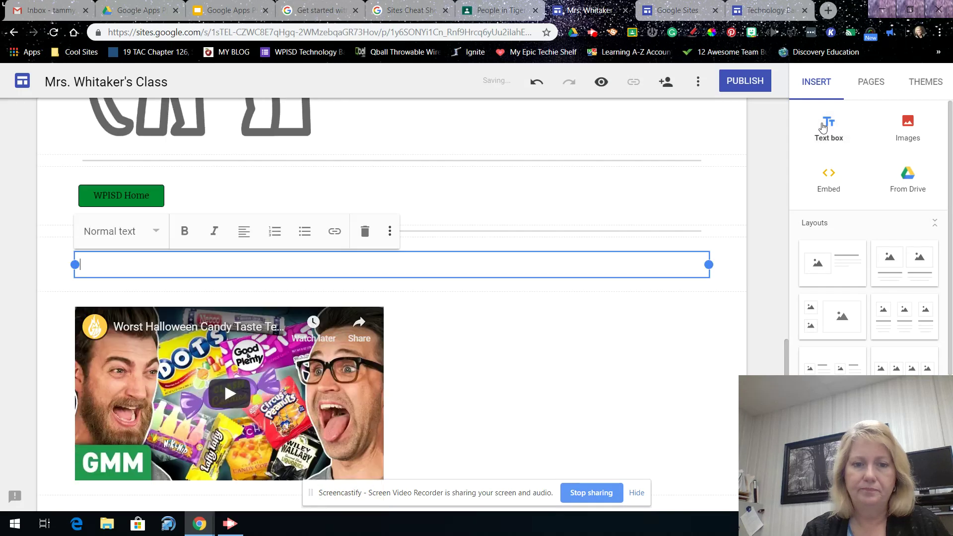
pyautogui.write('Unit')
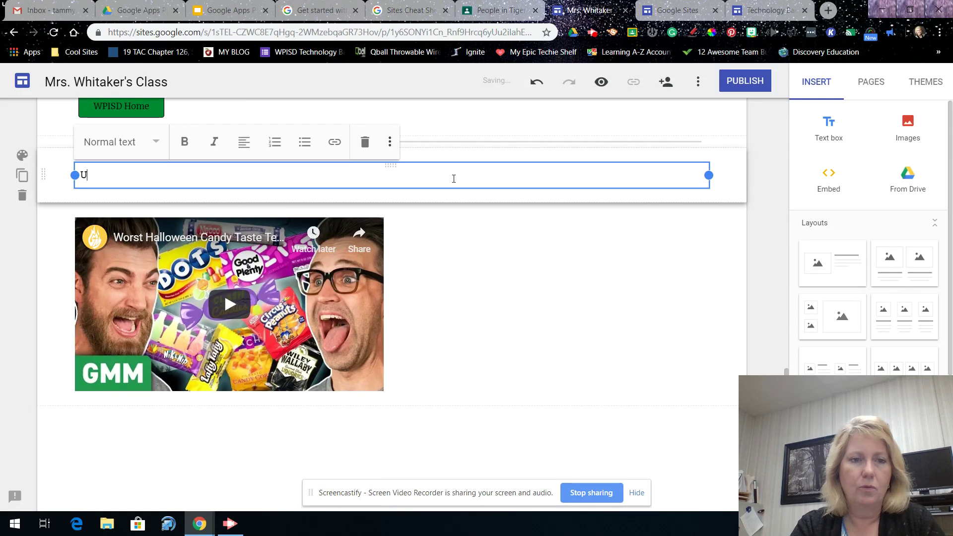
pyautogui.press('BackSpace')
pyautogui.press('BackSpace')
pyautogui.press('BackSpace')
pyautogui.press('BackSpace')
pyautogui.press('BackSpace')
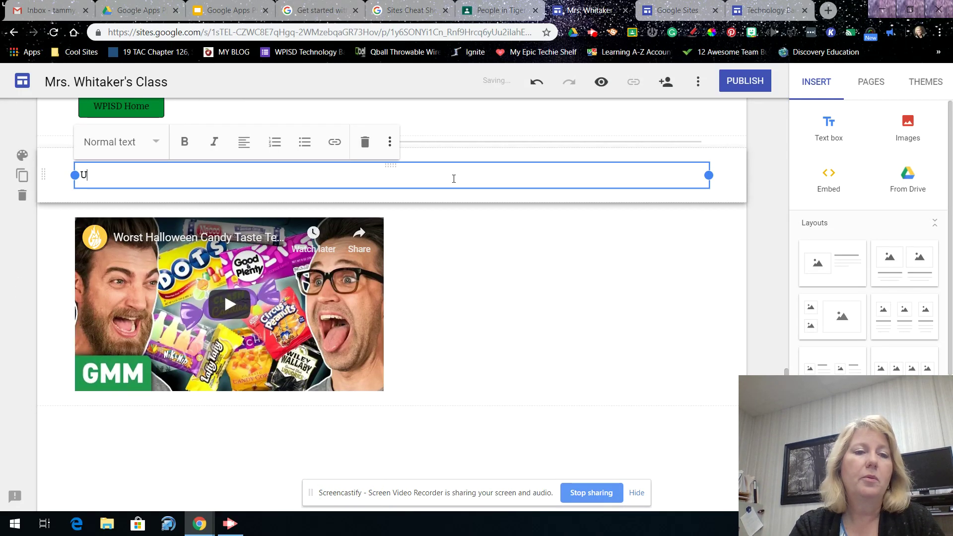
pyautogui.write('About me')
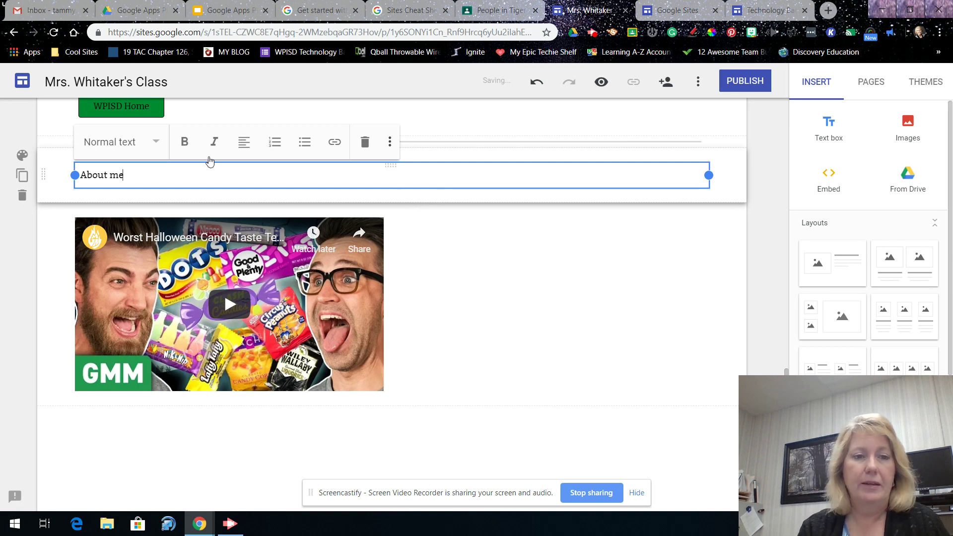
# Link the "About me" text to the site page About US.
pyautogui.moveTo(141, 175); pyautogui.dragTo(42, 171)
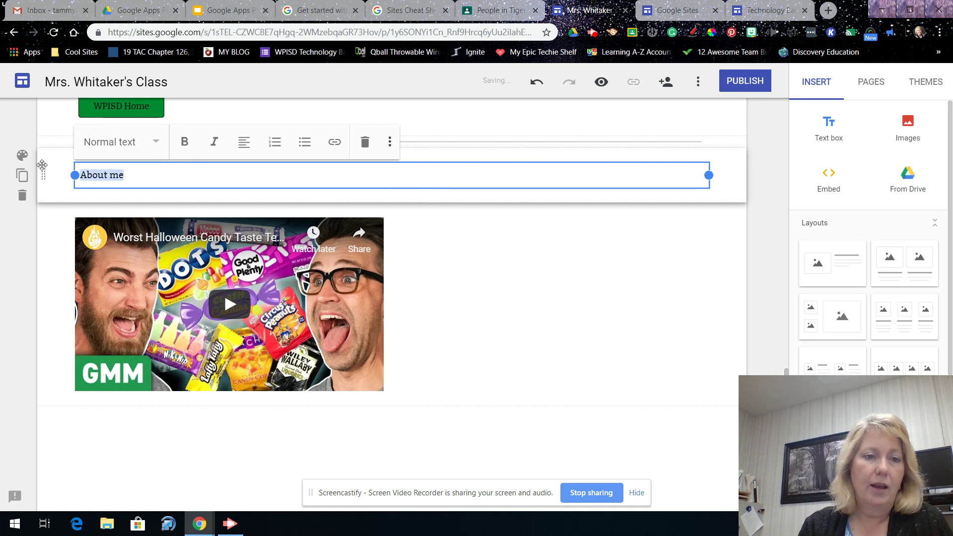
pyautogui.click(336, 143)
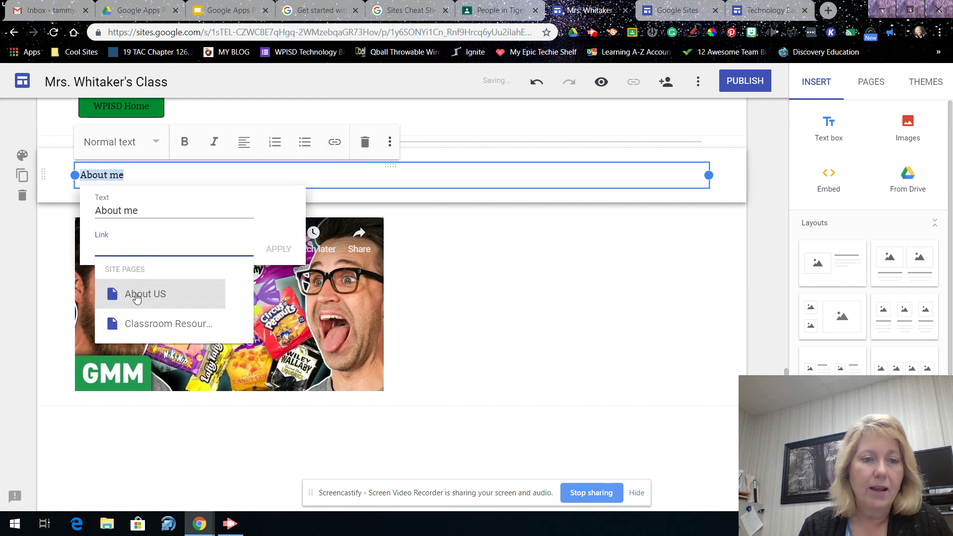
pyautogui.click(135, 297)
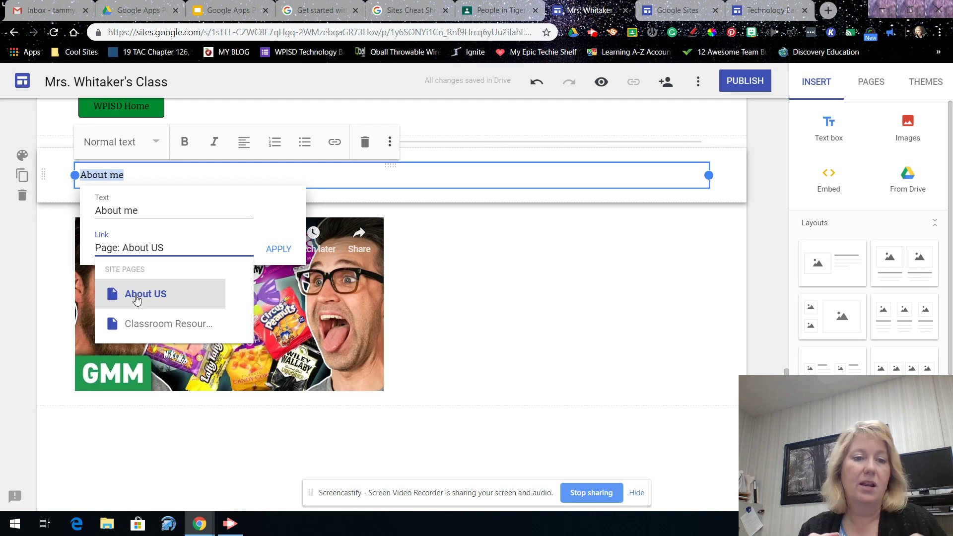
pyautogui.click(276, 249)
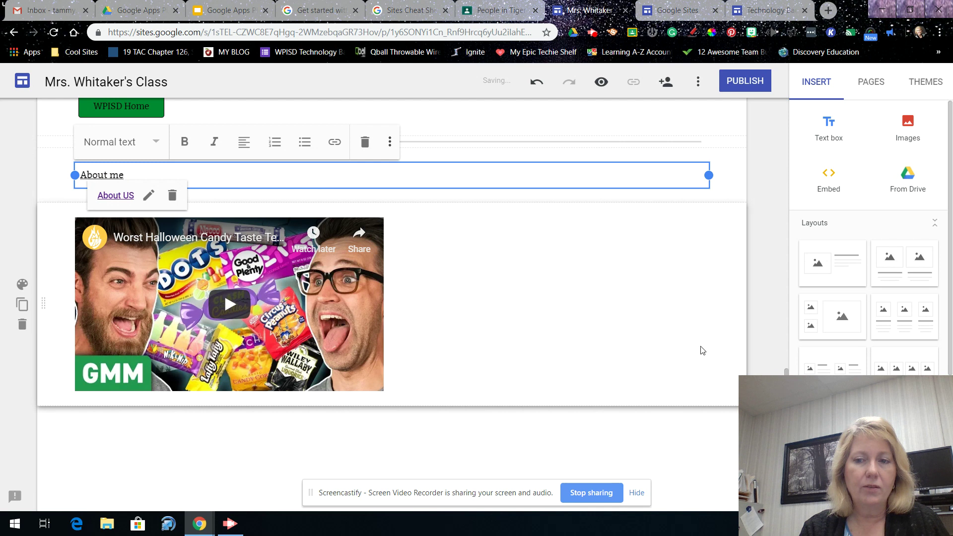
pyautogui.click(761, 339)
pyautogui.scroll(2, 547, 320)
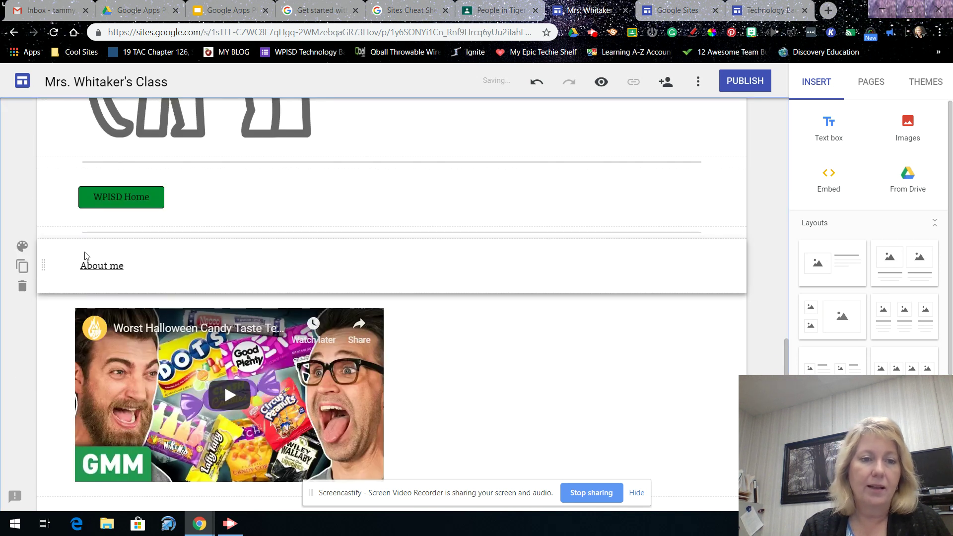
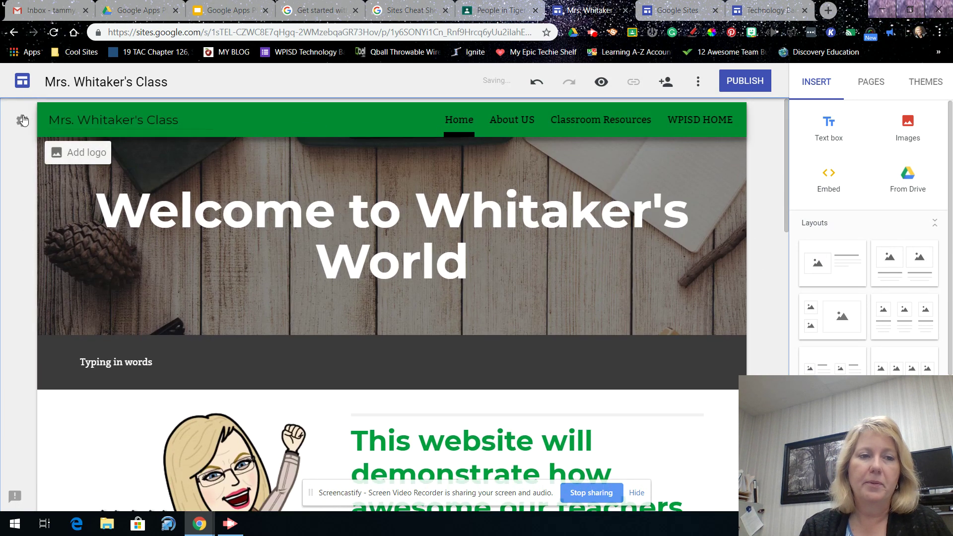
# Try the Side navigation mode, viewing its page menu, and restore Top navigation.
pyautogui.click(21, 121)
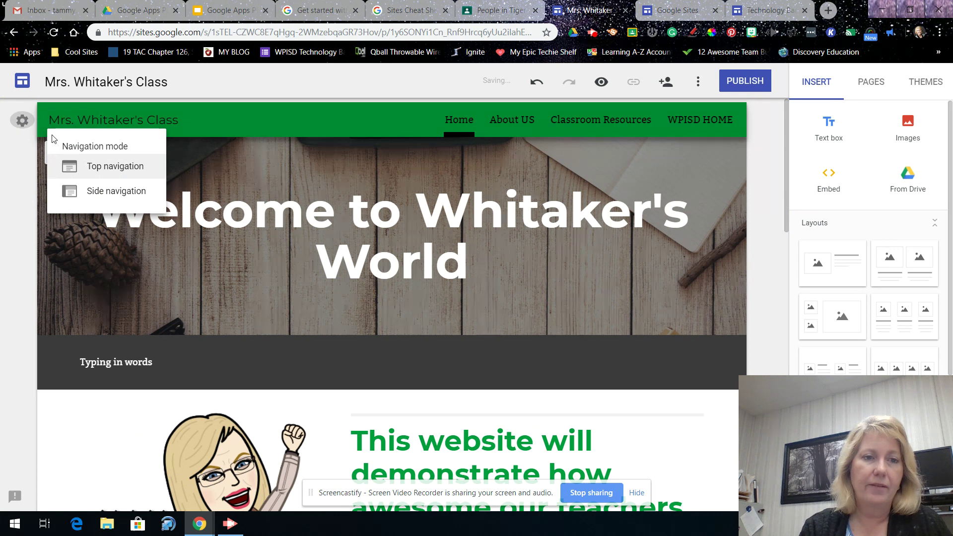
pyautogui.click(105, 192)
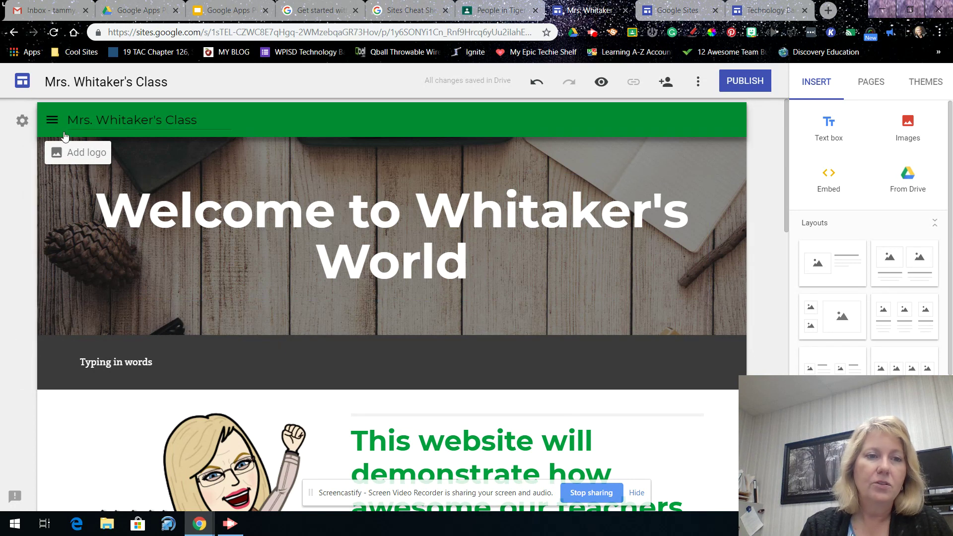
pyautogui.click(53, 122)
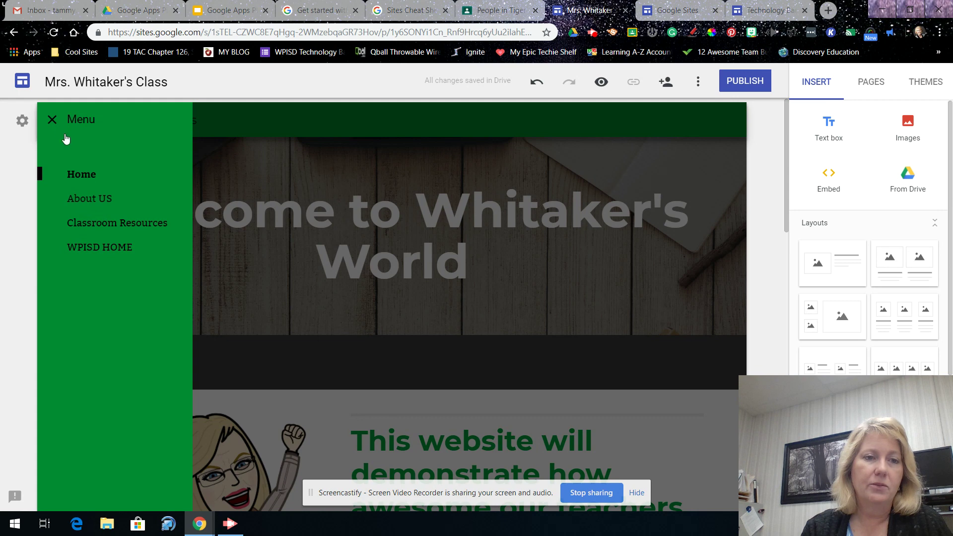
pyautogui.click(52, 120)
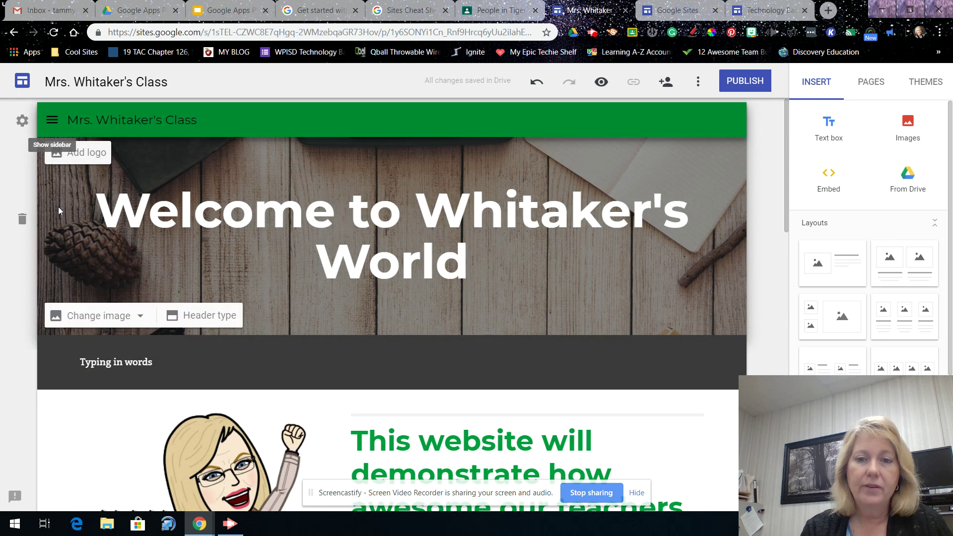
pyautogui.click(22, 121)
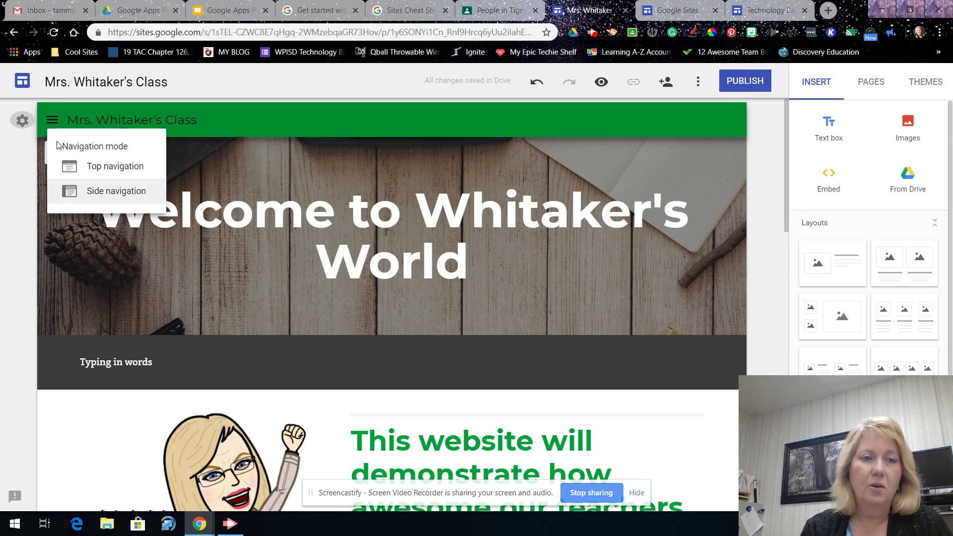
pyautogui.click(90, 165)
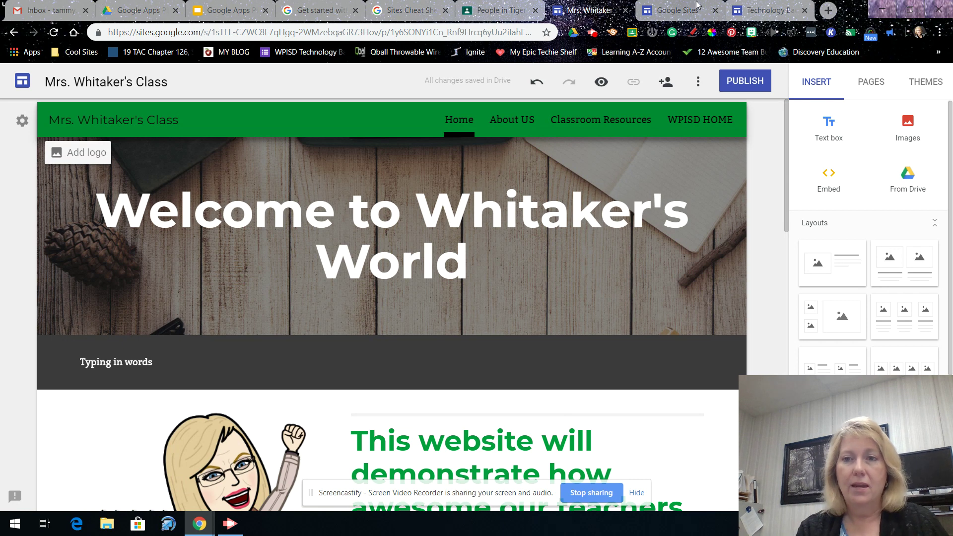
# Switch to the WPISD Technology Badging Program site and view the overflow entries of its top navigation.
pyautogui.click(757, 10)
pyautogui.click(709, 122)
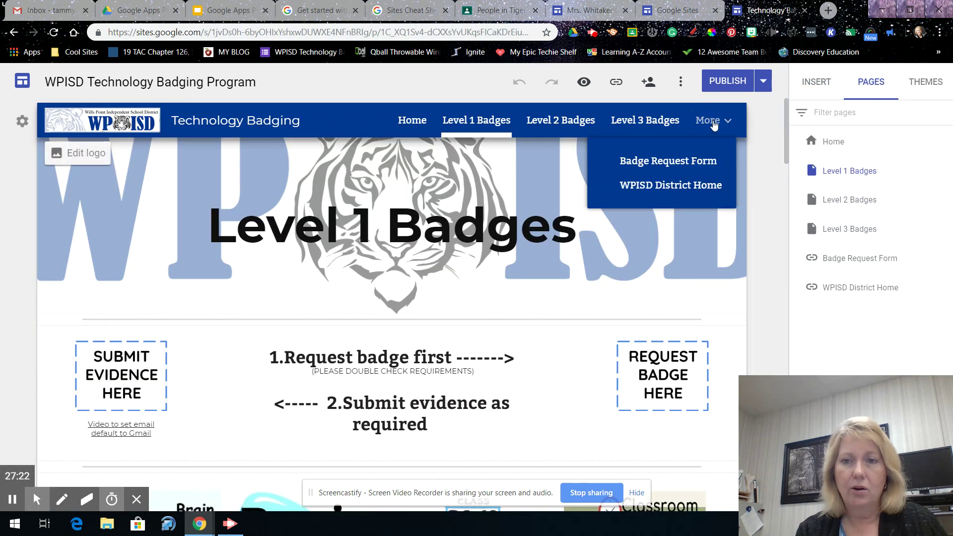
# Toggle the overflow list of the badging site's top navigation to show its extra entries, and close it.
pyautogui.click(715, 125)
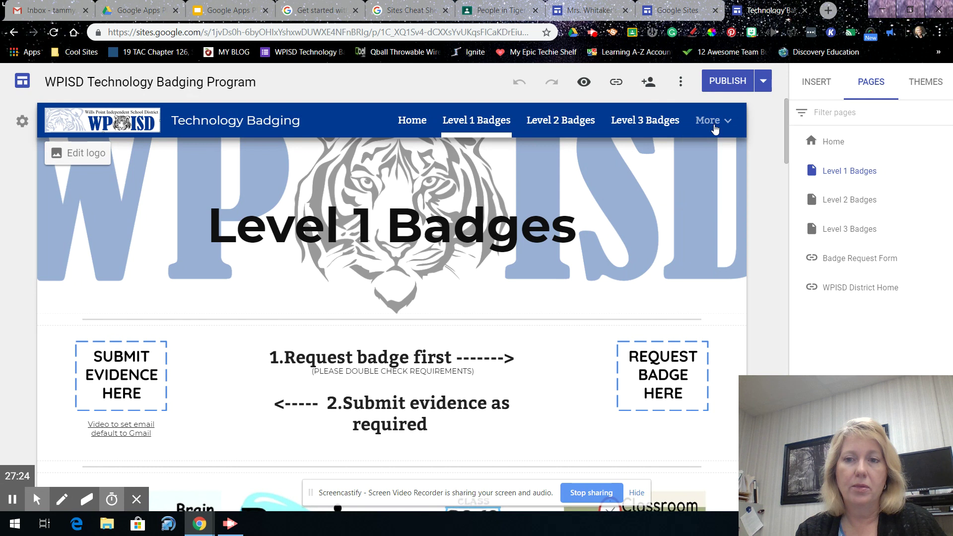
pyautogui.click(715, 125)
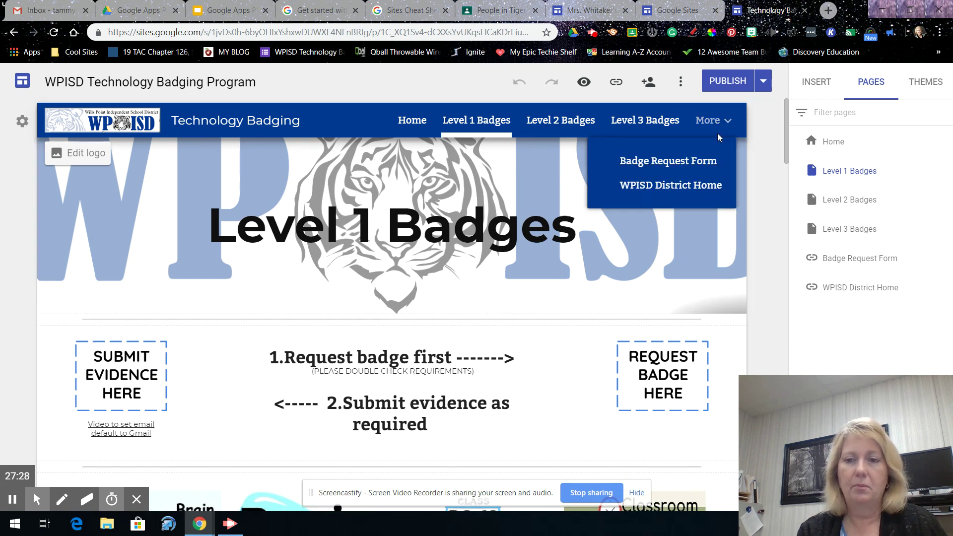
pyautogui.click(709, 122)
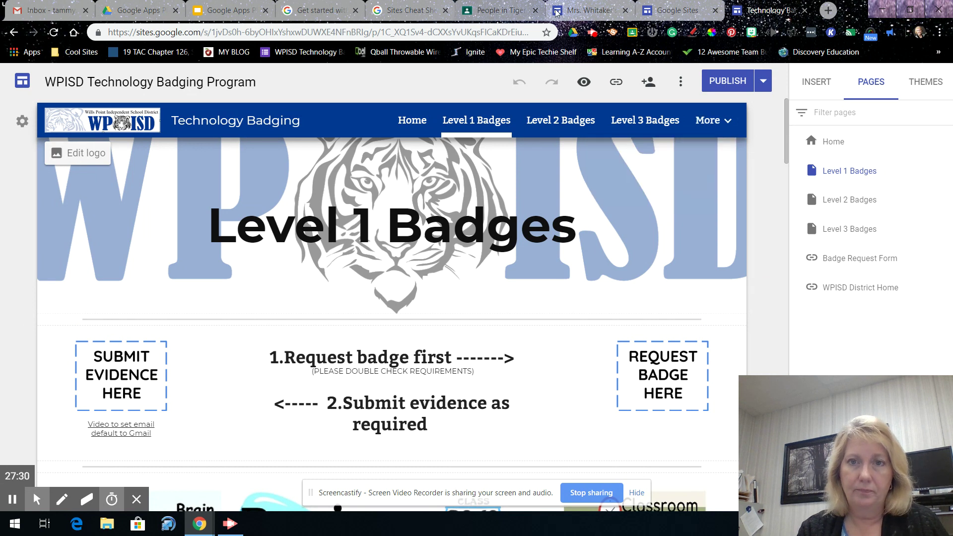
# Switch back to the class site and review its insert options, page list and available themes.
pyautogui.click(586, 10)
pyautogui.scroll(-1, 743, 254)
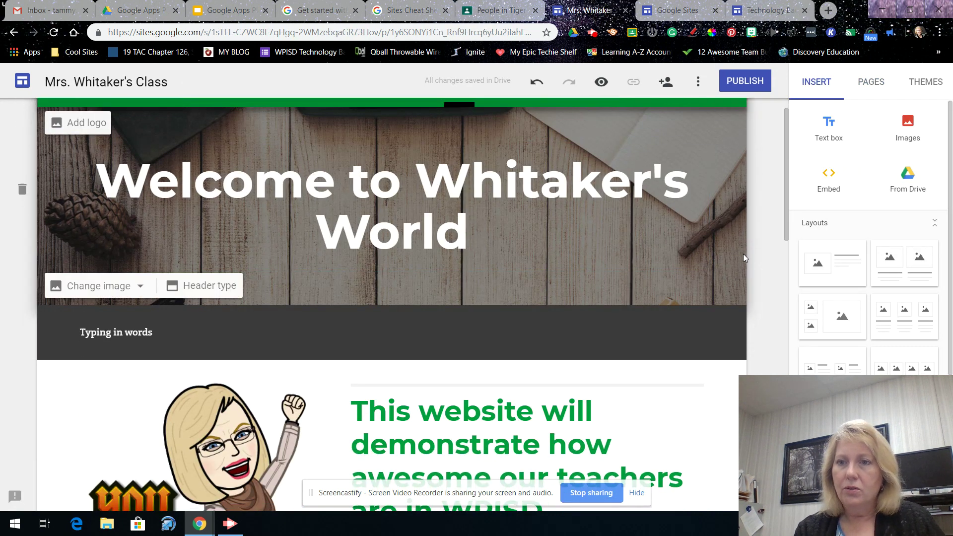
pyautogui.rightClick(815, 87)
pyautogui.click(809, 86)
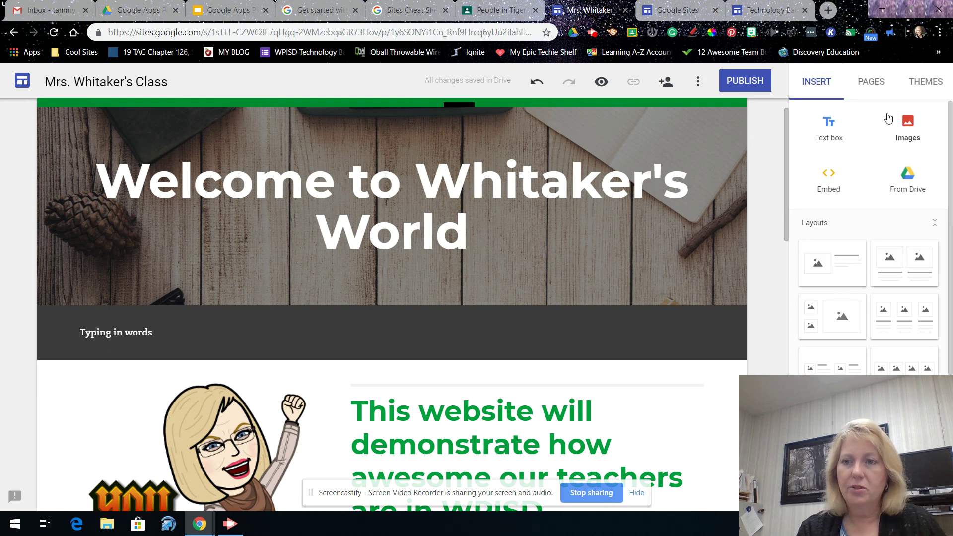
pyautogui.click(864, 92)
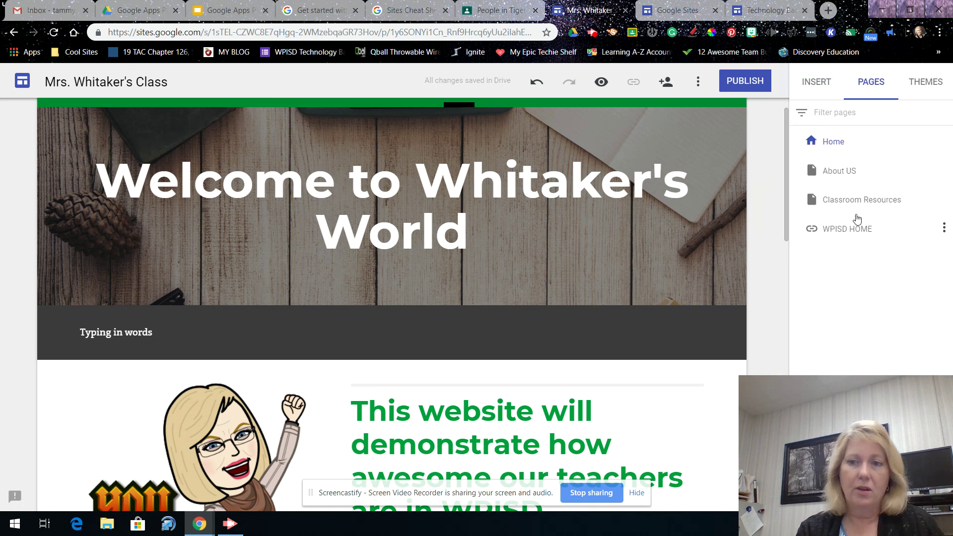
pyautogui.click(933, 83)
pyautogui.scroll(-2, 869, 157)
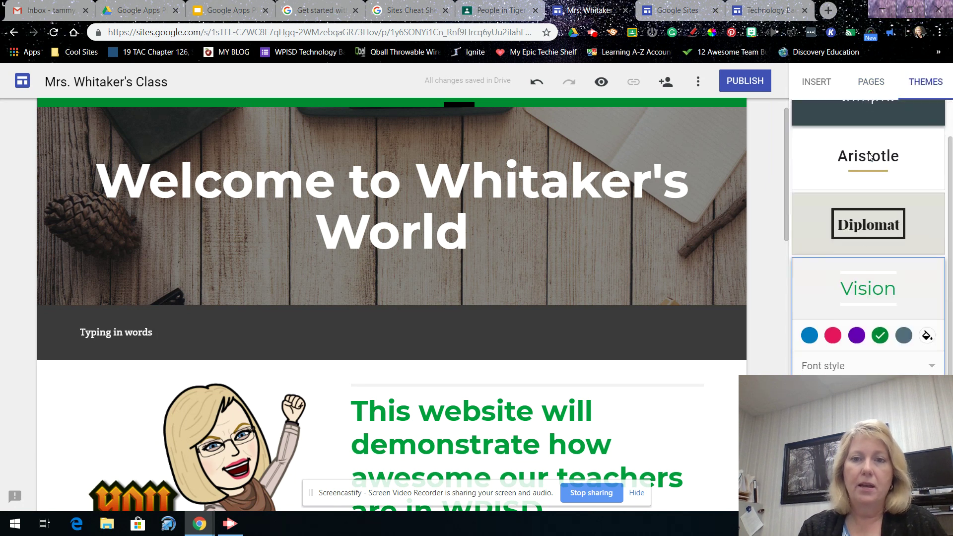
pyautogui.scroll(2, 868, 157)
# Preview the class site and look through the whole home page.
pyautogui.click(602, 82)
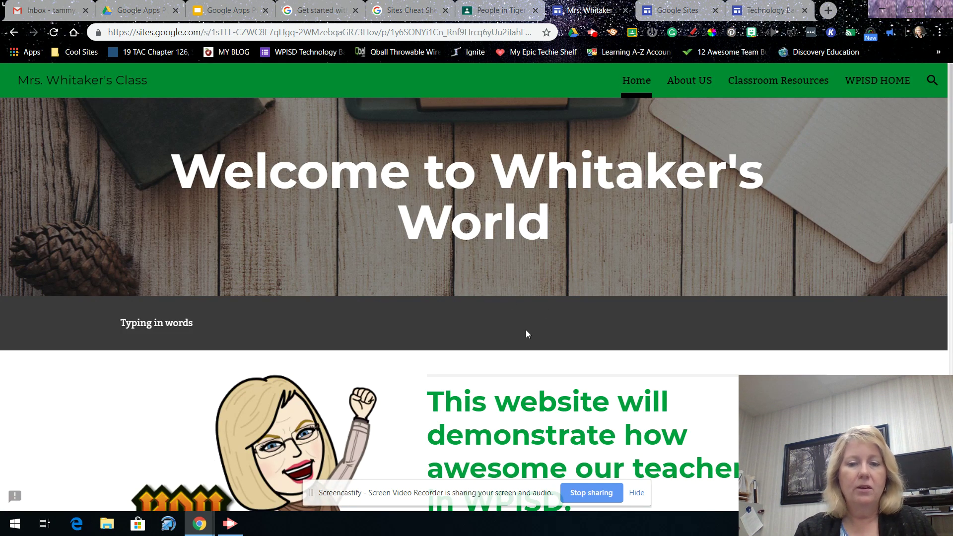
pyautogui.scroll(-15, 526, 330)
pyautogui.scroll(10, 526, 329)
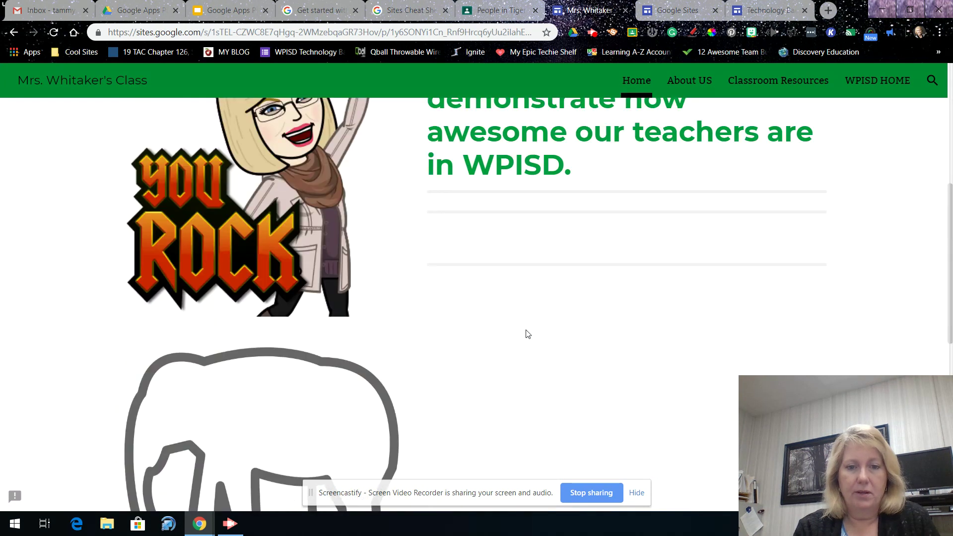
pyautogui.scroll(7, 528, 333)
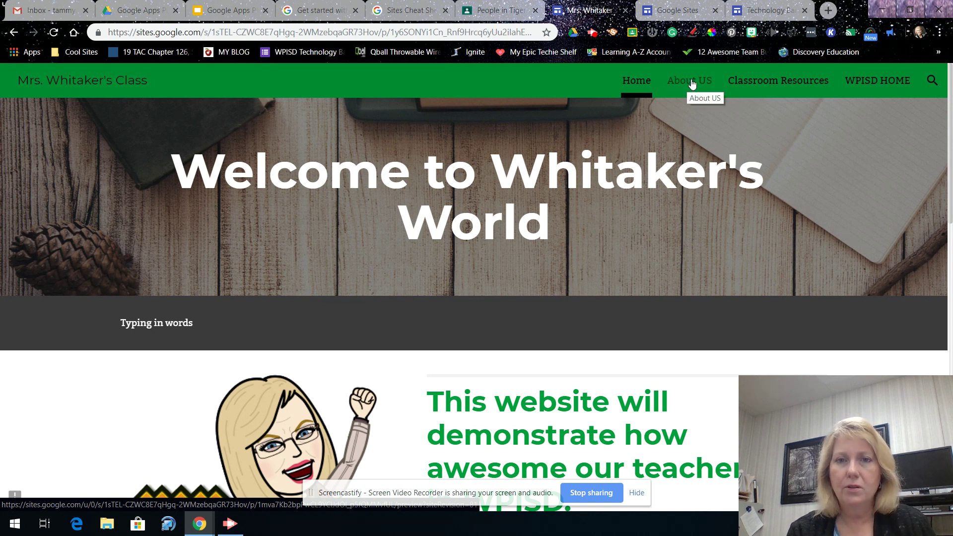
# Test the About US, Classroom Resources and WPISD HOME navigation entries in the preview, and return to the class site.
pyautogui.click(692, 82)
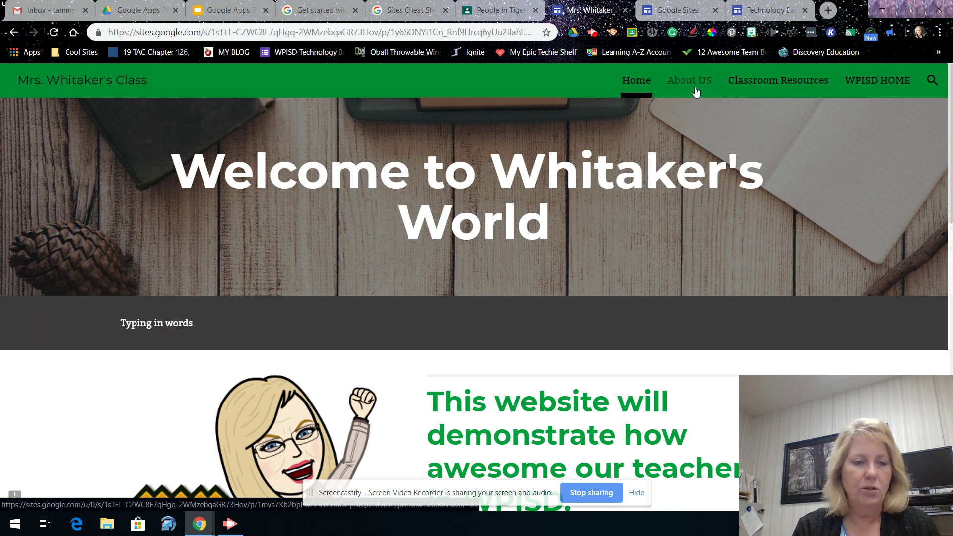
pyautogui.click(695, 91)
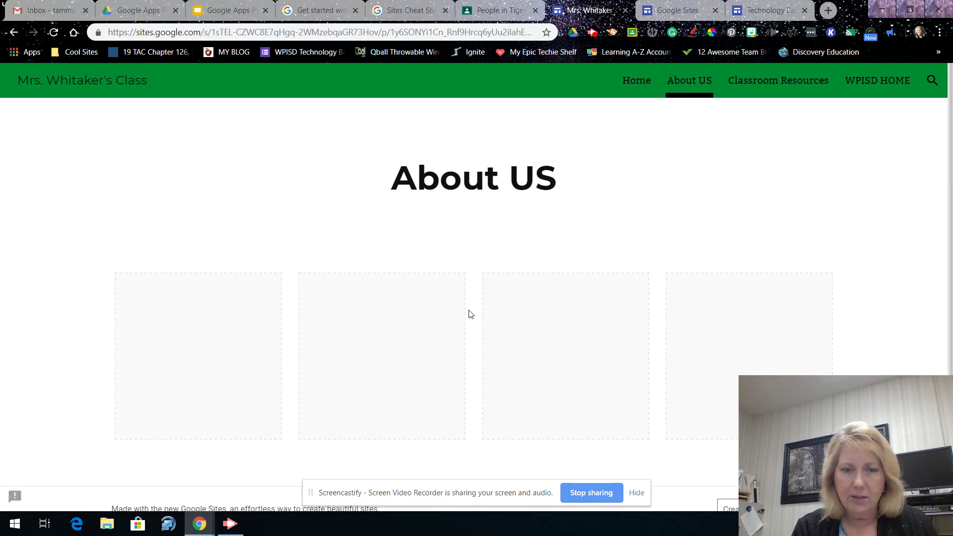
pyautogui.click(784, 91)
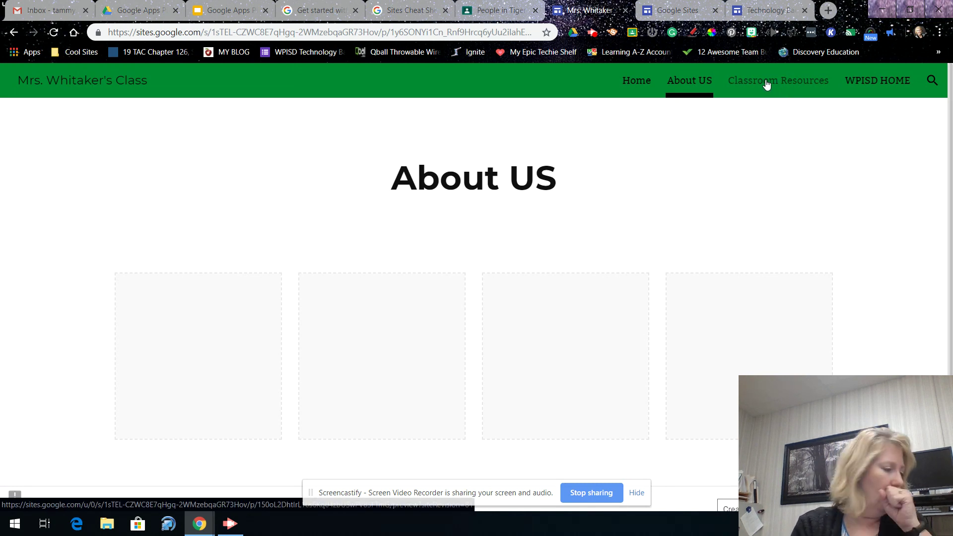
pyautogui.click(767, 85)
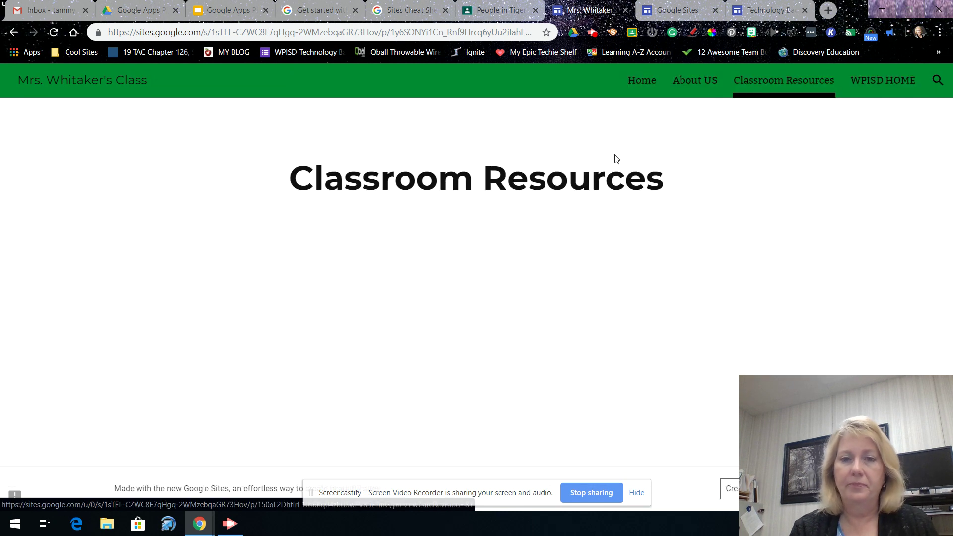
pyautogui.click(880, 80)
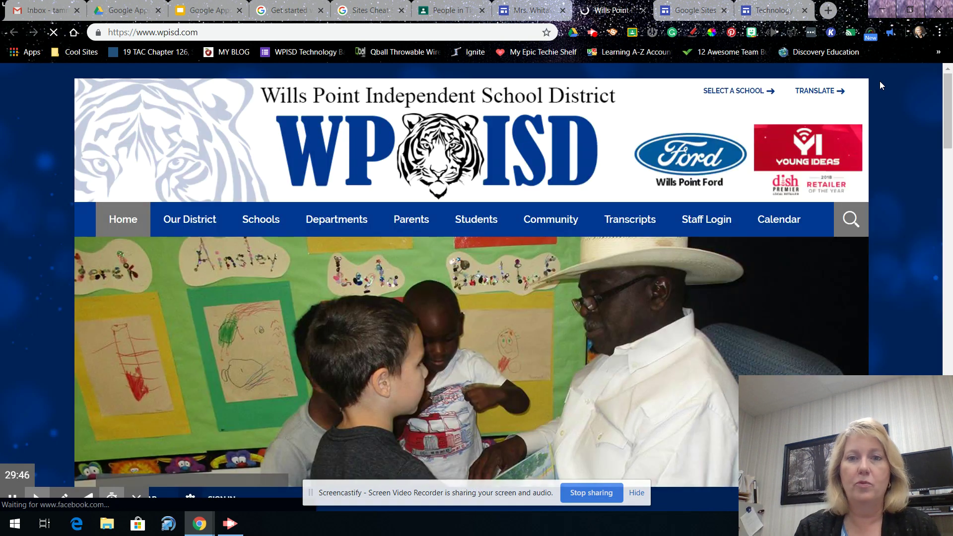
pyautogui.click(515, 15)
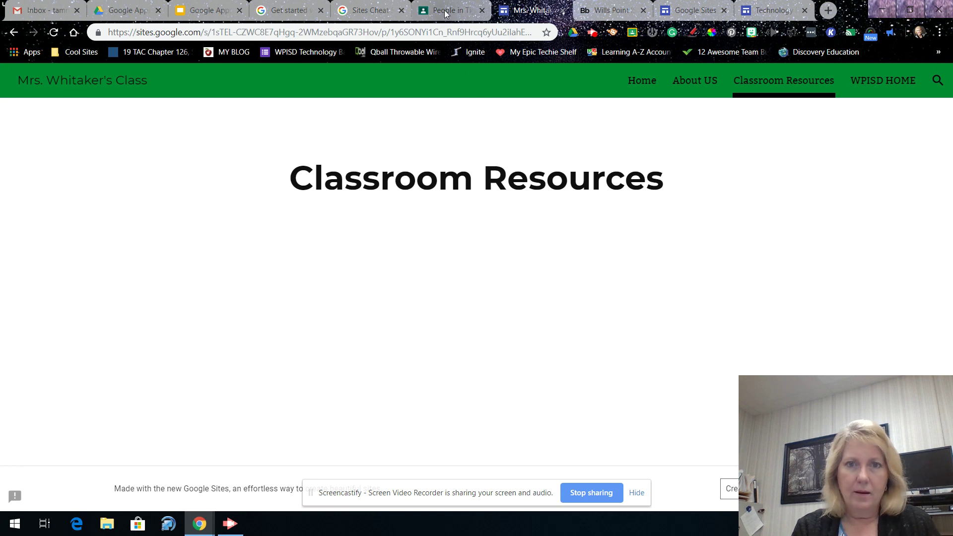
# Return to the home page in the preview and examine its content down to the About me link.
pyautogui.click(41, 83)
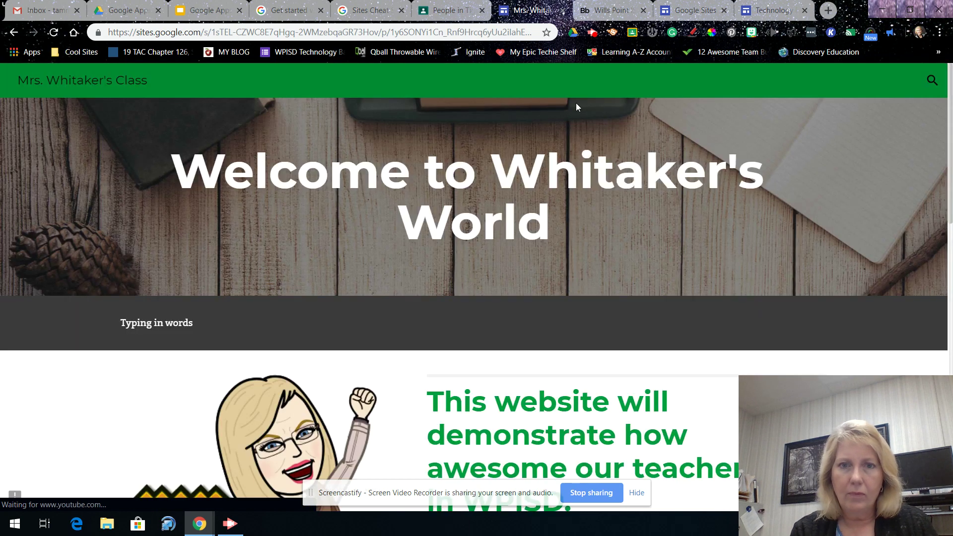
pyautogui.scroll(-6, 209, 186)
pyautogui.scroll(-10, 208, 186)
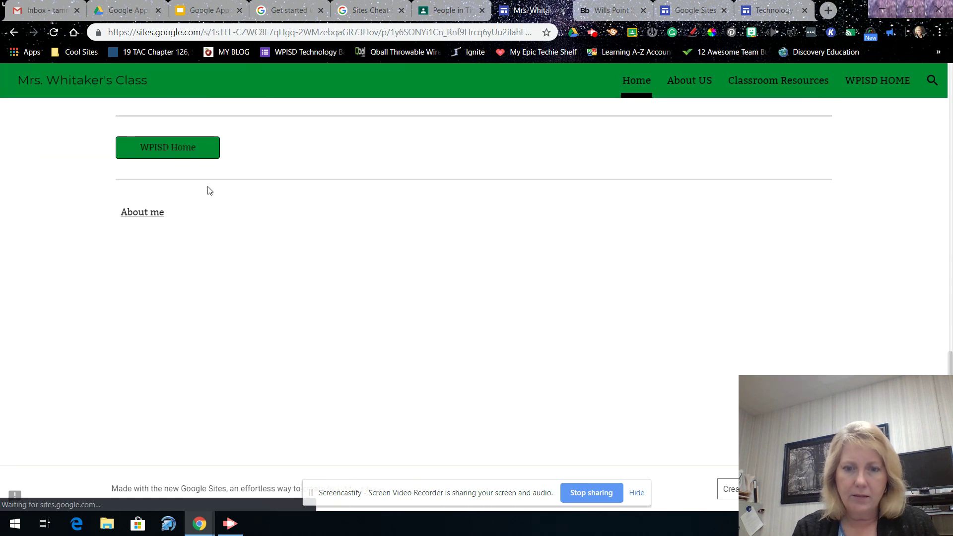
pyautogui.scroll(15, 209, 190)
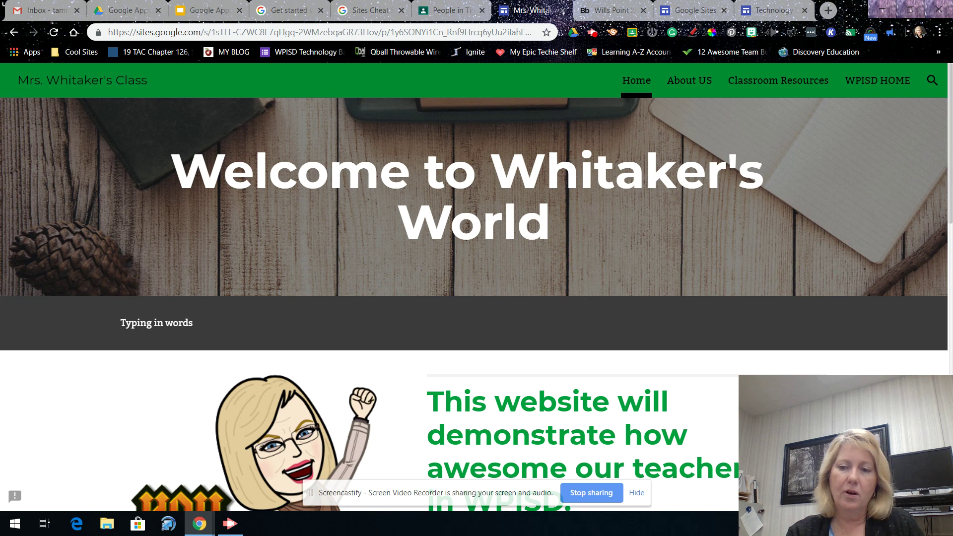
# Check the home page in the phone-size preview from top to bottom and exit the preview.
pyautogui.scroll(-12, 639, 359)
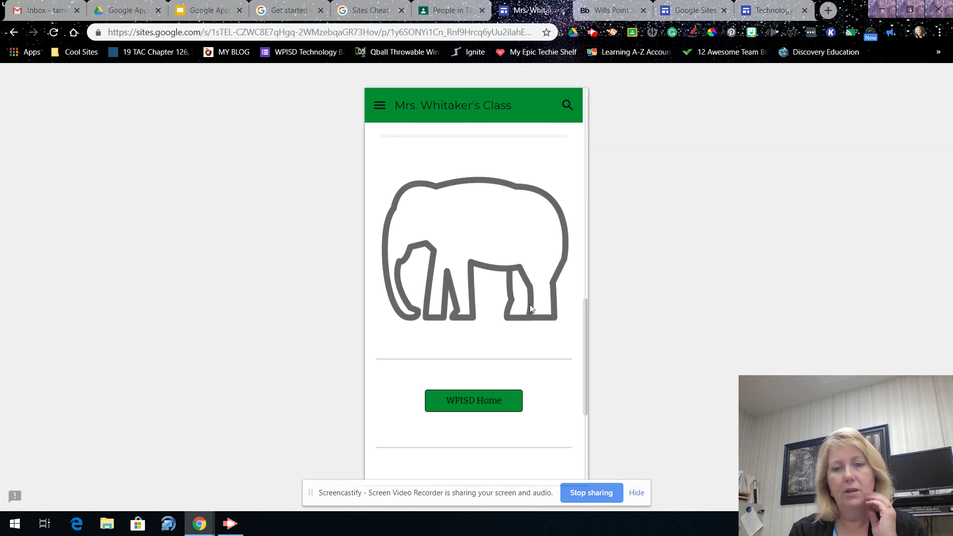
pyautogui.scroll(-5, 529, 305)
pyautogui.scroll(10, 529, 305)
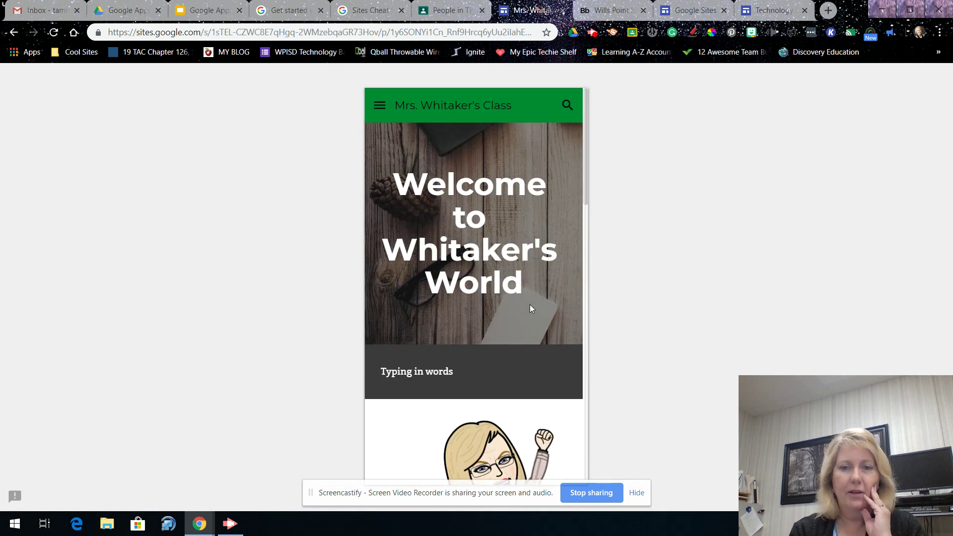
pyautogui.scroll(-8, 530, 305)
pyautogui.scroll(10, 567, 360)
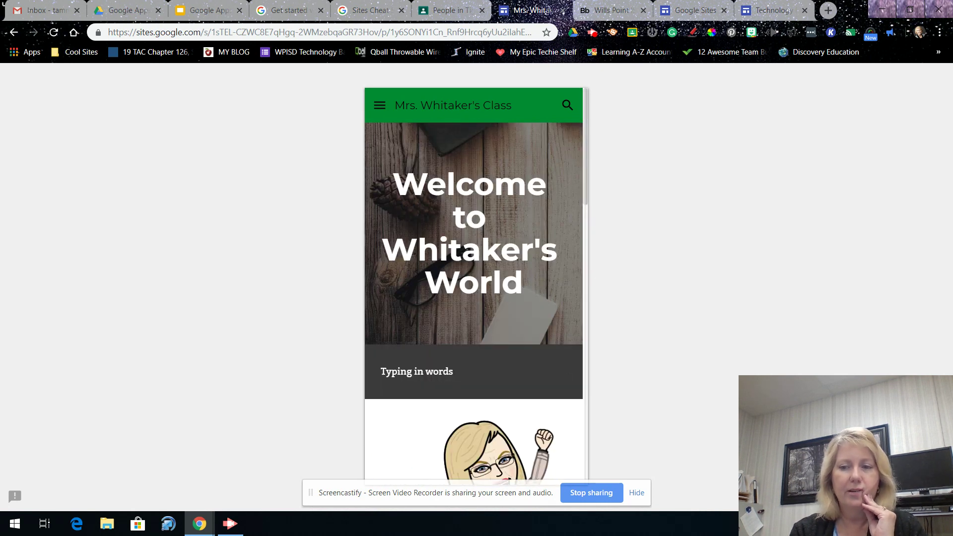
pyautogui.hotkey('alt', 'Left')
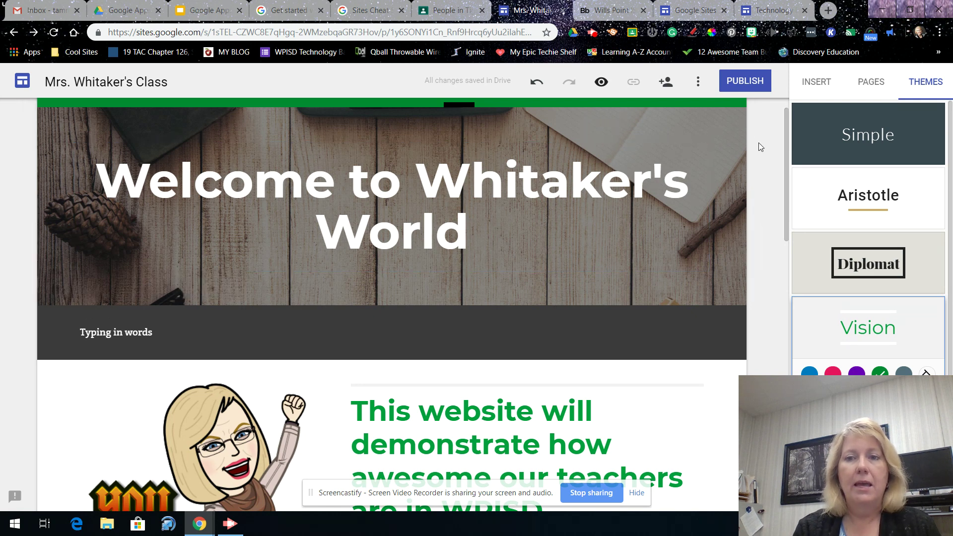
# Examine the favicon upload and image selection options, and close them without choosing an image.
pyautogui.click(699, 85)
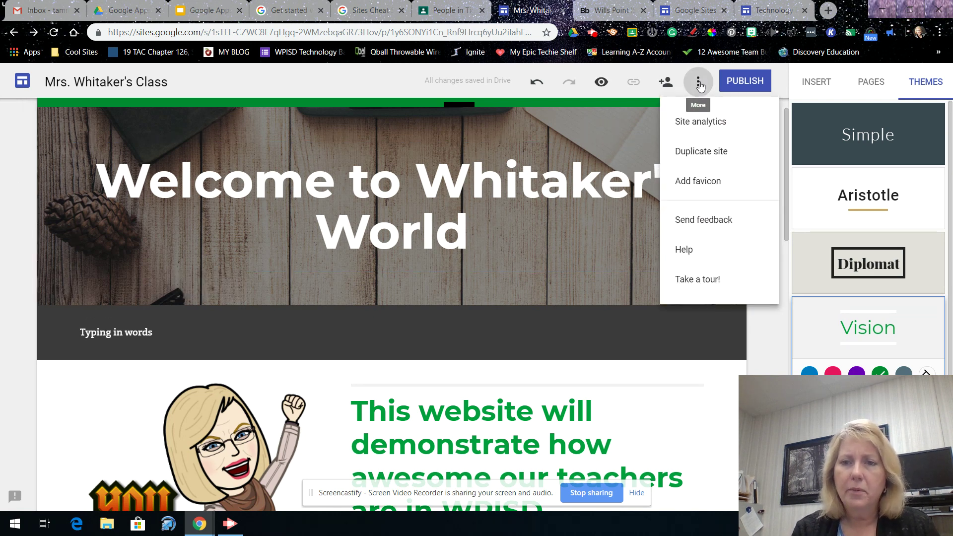
pyautogui.click(697, 182)
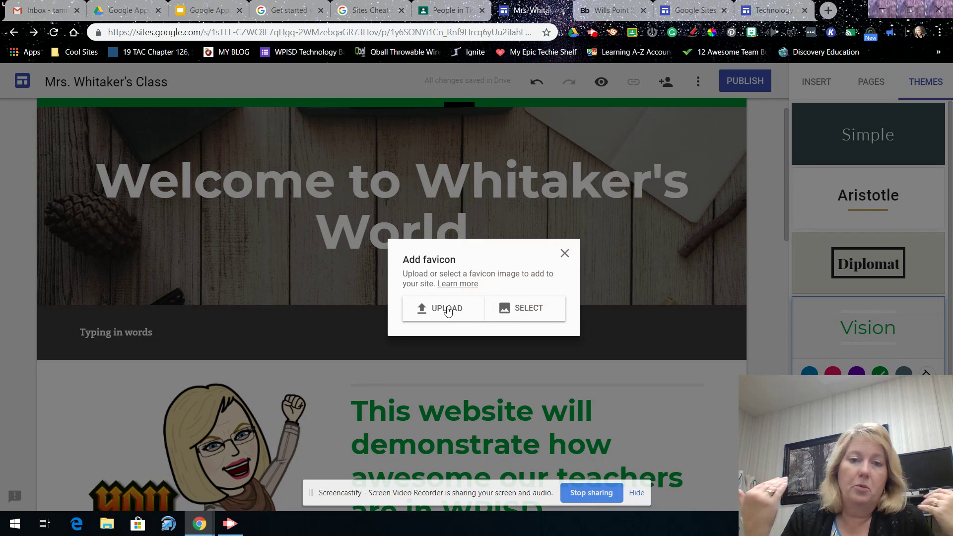
pyautogui.click(514, 311)
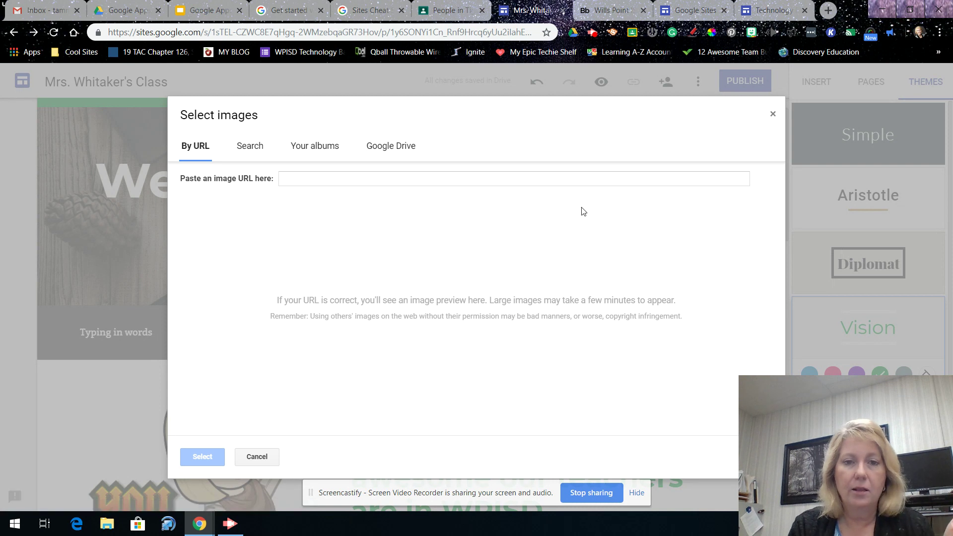
pyautogui.click(772, 115)
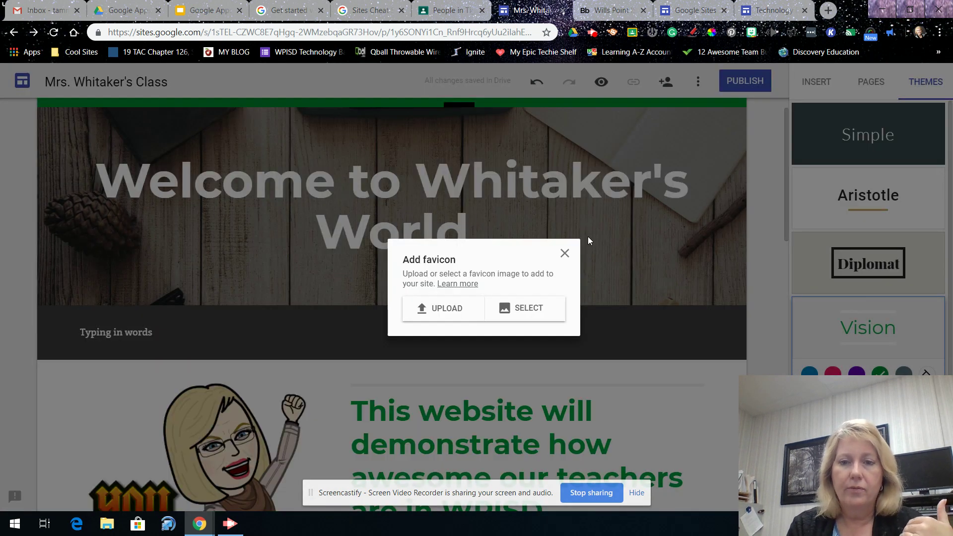
pyautogui.click(565, 253)
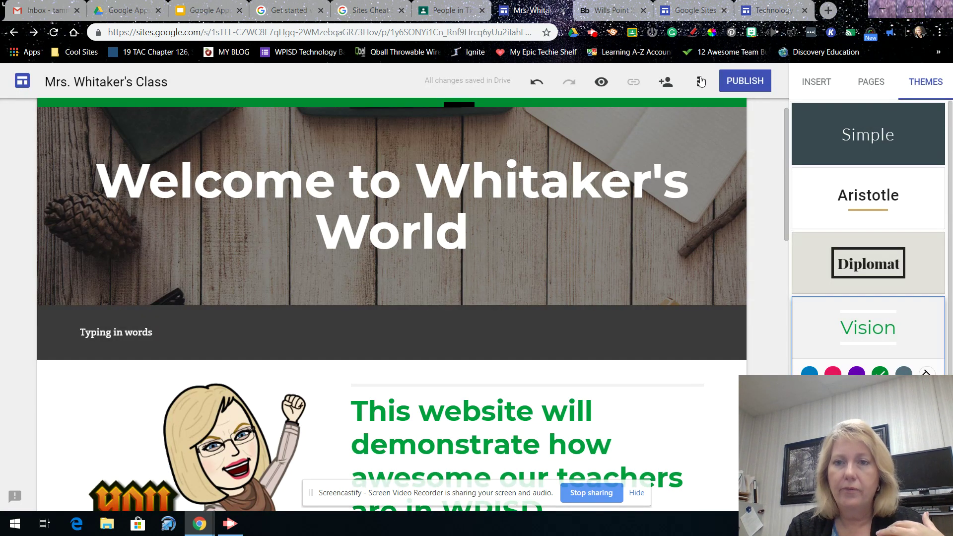
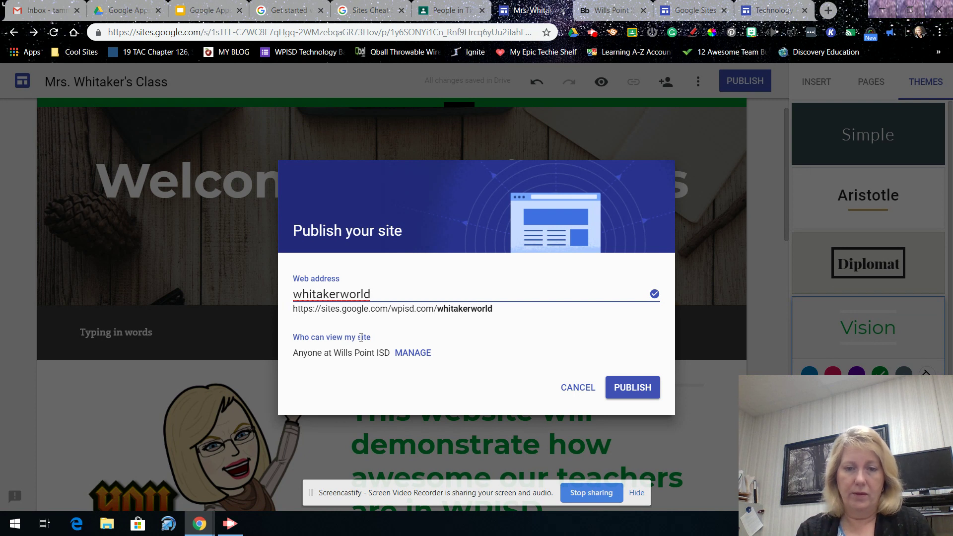
# Review the sharing access and publish the site at the entered web address, viewable by anyone at Wills Point ISD.
pyautogui.click(413, 354)
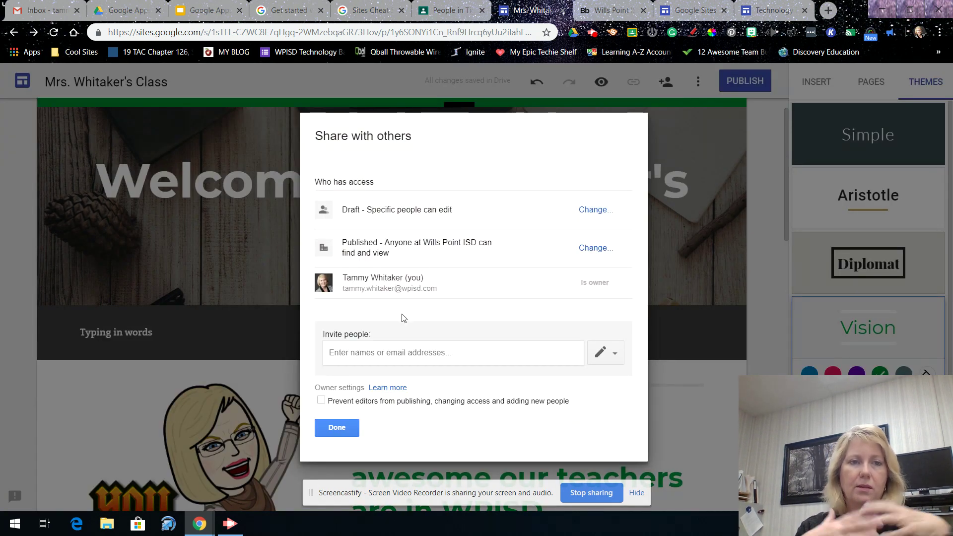
pyautogui.click(337, 428)
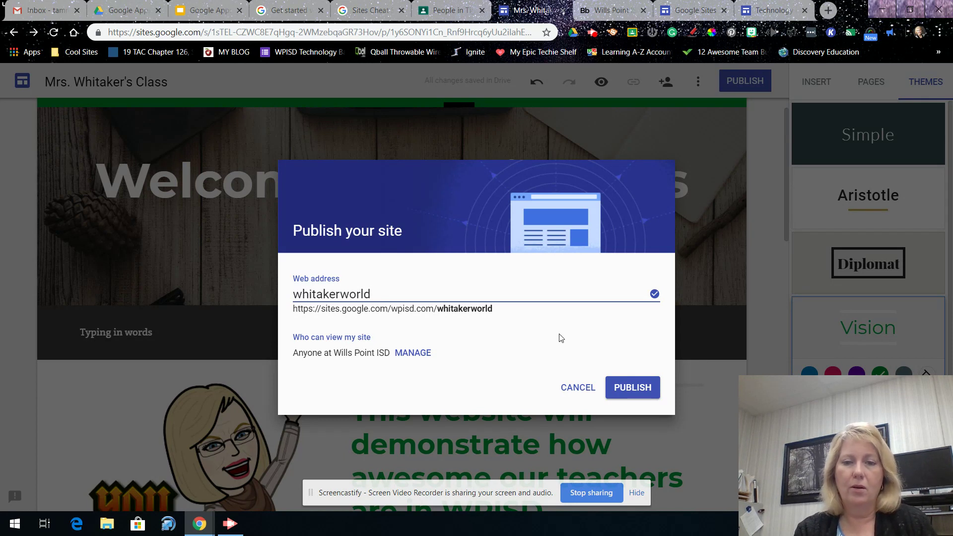
pyautogui.click(629, 392)
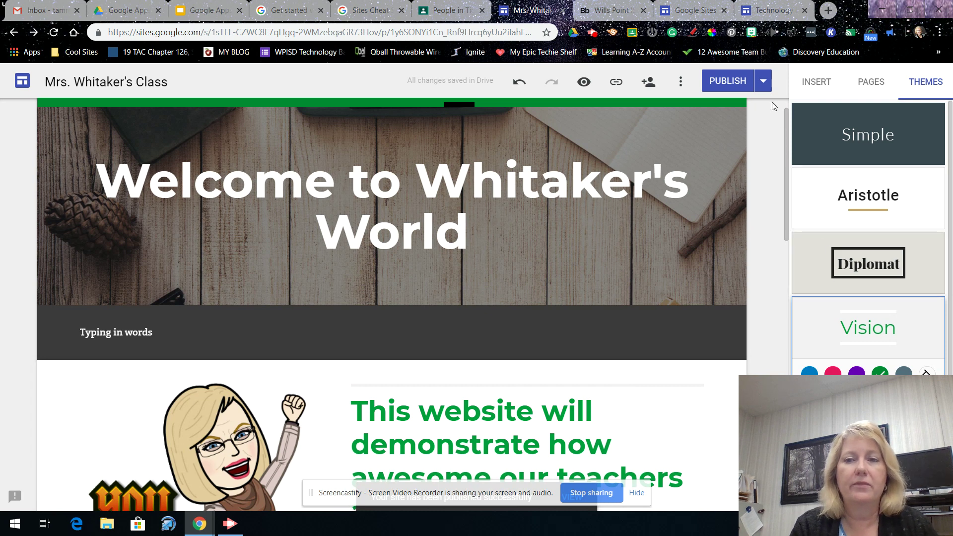
# View the additional publishing options of the published site and close them without choosing any.
pyautogui.click(764, 85)
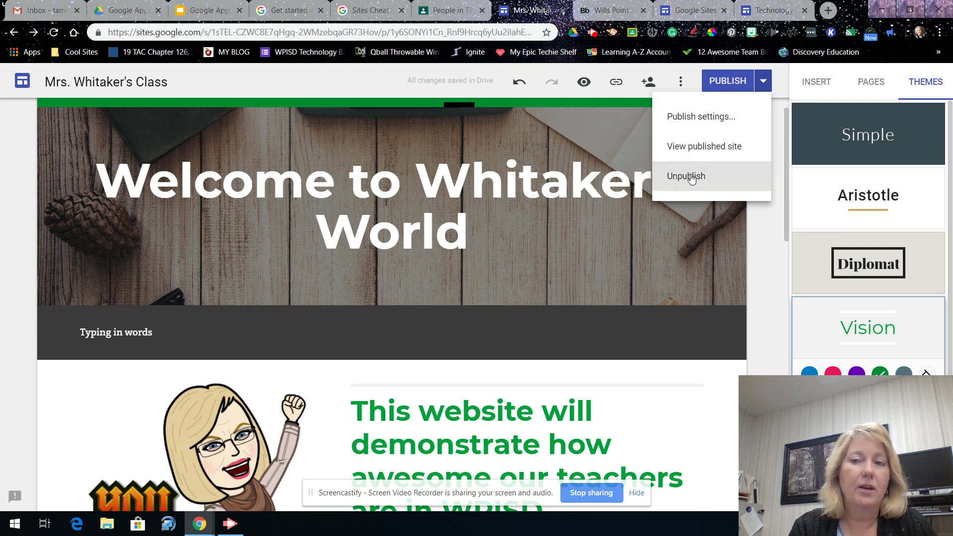
pyautogui.click(783, 83)
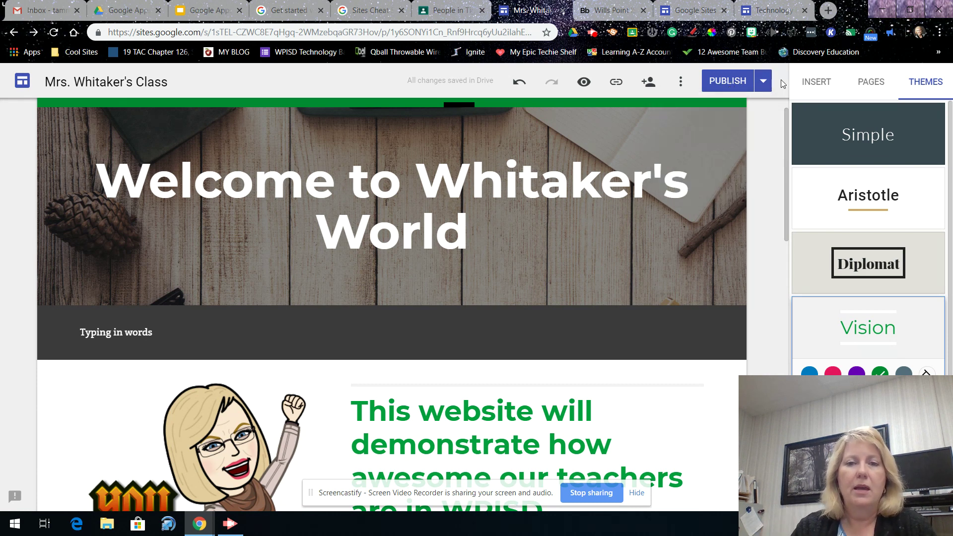